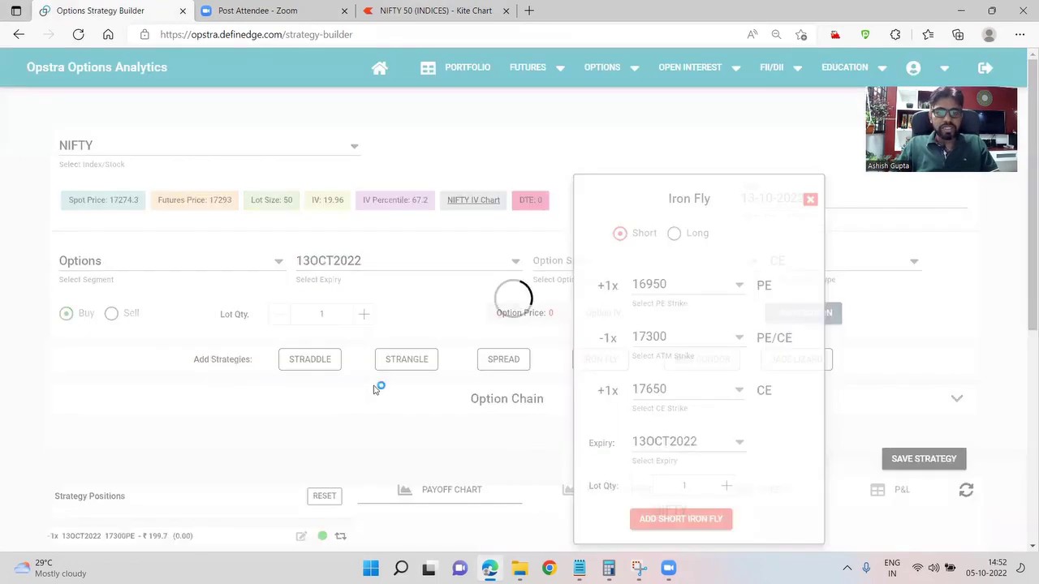
Examine the 13OCT2022 short iron fly's payoff chart, strategy positions and profit and loss figures.
{"action": "scroll", "coordinate": [420, 365], "scroll_direction": "down", "scroll_amount": 3}
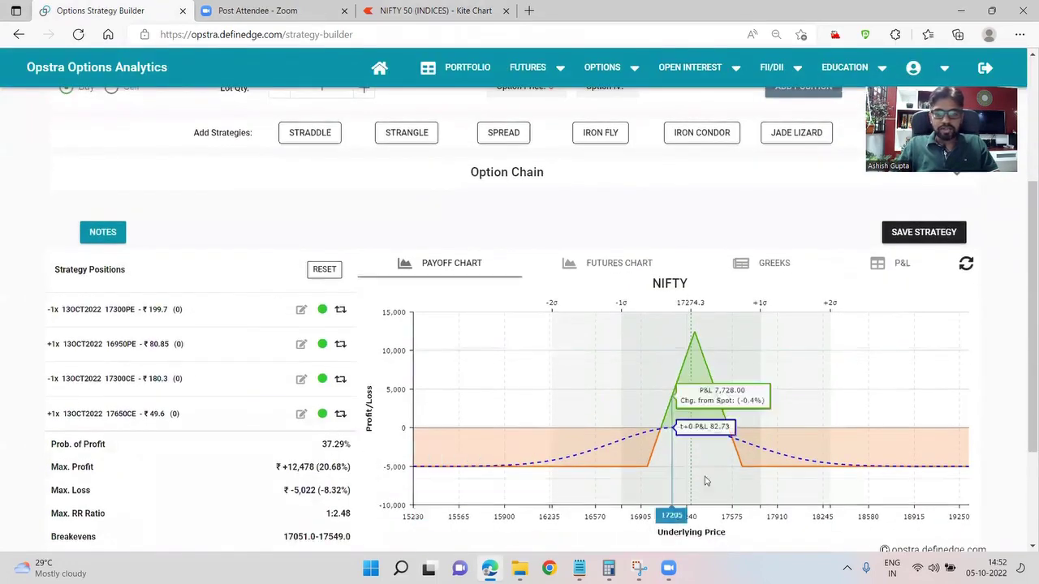
{"action": "scroll", "coordinate": [673, 430], "scroll_direction": "down", "scroll_amount": 1}
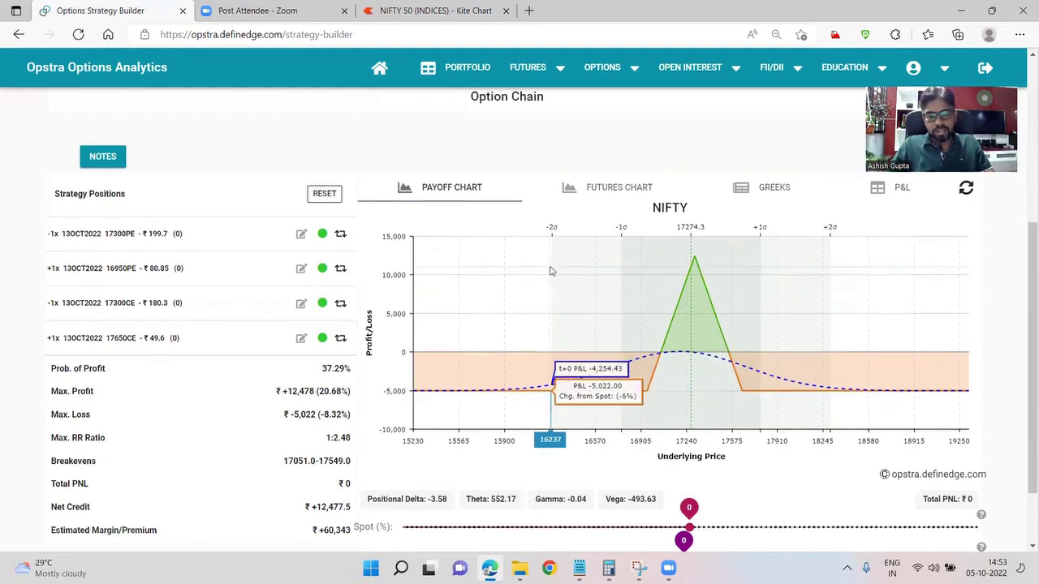
{"action": "scroll", "coordinate": [549, 274], "scroll_direction": "up", "scroll_amount": 2}
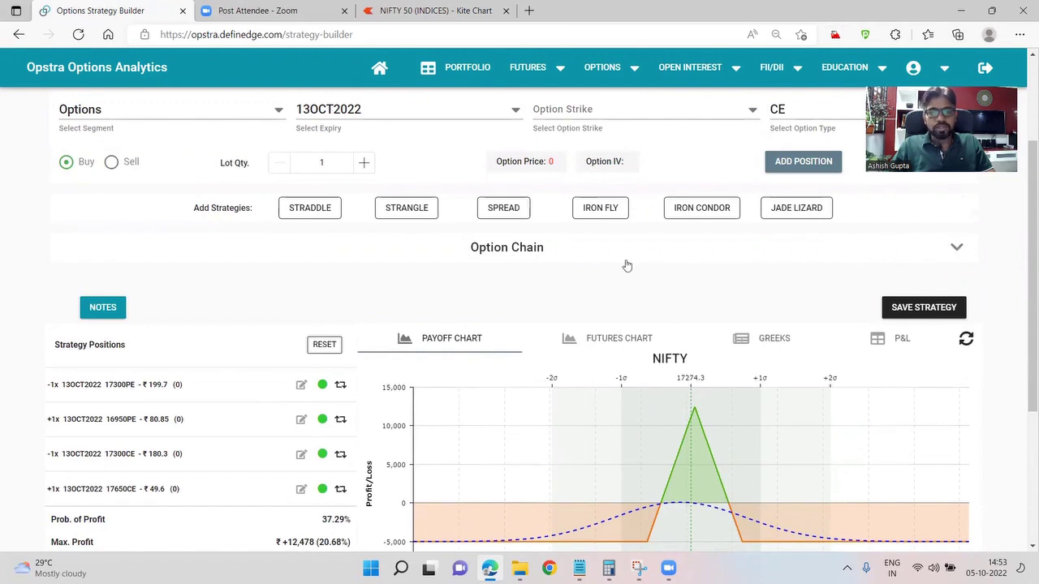
{"action": "scroll", "coordinate": [626, 265], "scroll_direction": "up", "scroll_amount": 1}
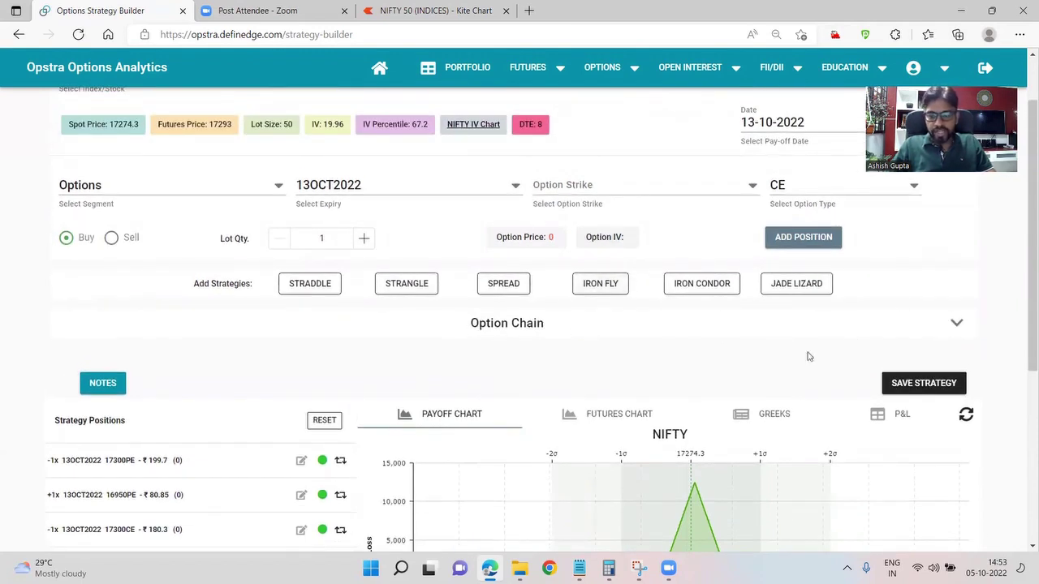
{"action": "scroll", "coordinate": [644, 359], "scroll_direction": "down", "scroll_amount": 3}
Replace the positions with a one-lot NIFTY short iron fly expiring 27OCT2022, using strikes 16750 PE, 17350 PE/CE and 17950 CE.
{"action": "scroll", "coordinate": [357, 263], "scroll_direction": "up", "scroll_amount": 4}
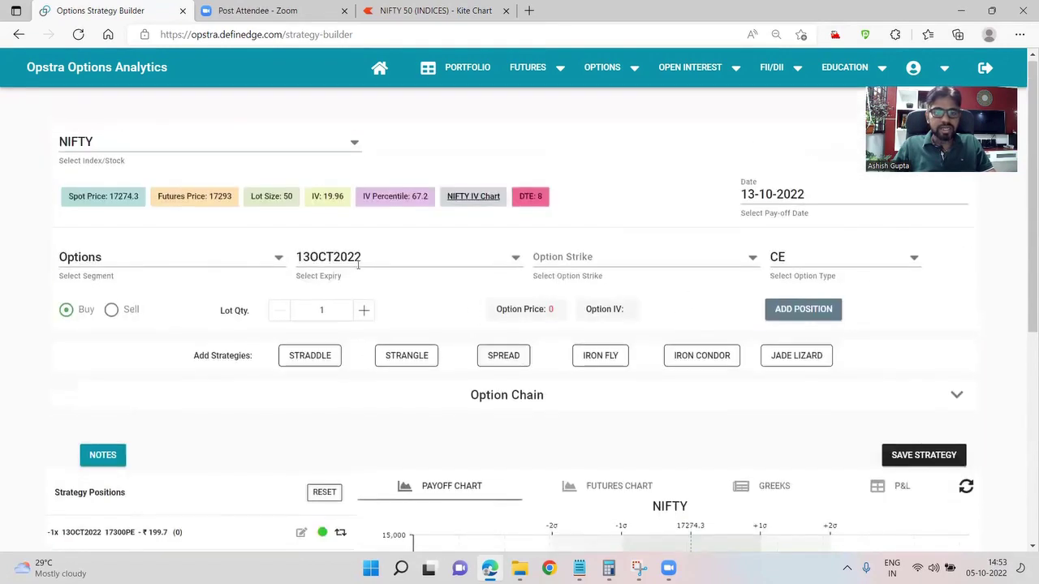
{"action": "left_click", "coordinate": [357, 263]}
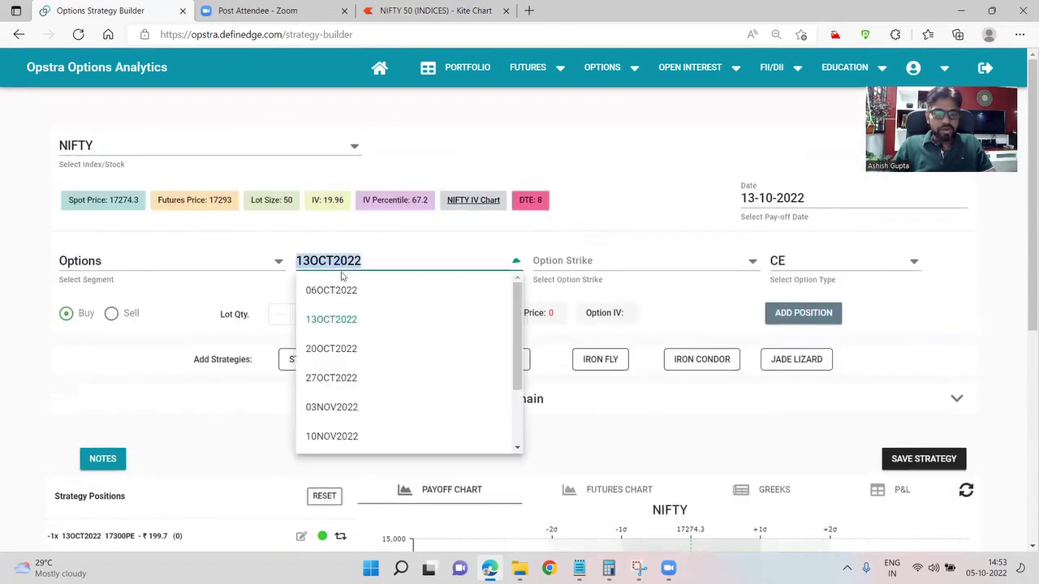
{"action": "left_click", "coordinate": [350, 386]}
{"action": "scroll", "coordinate": [337, 366], "scroll_direction": "down", "scroll_amount": 2}
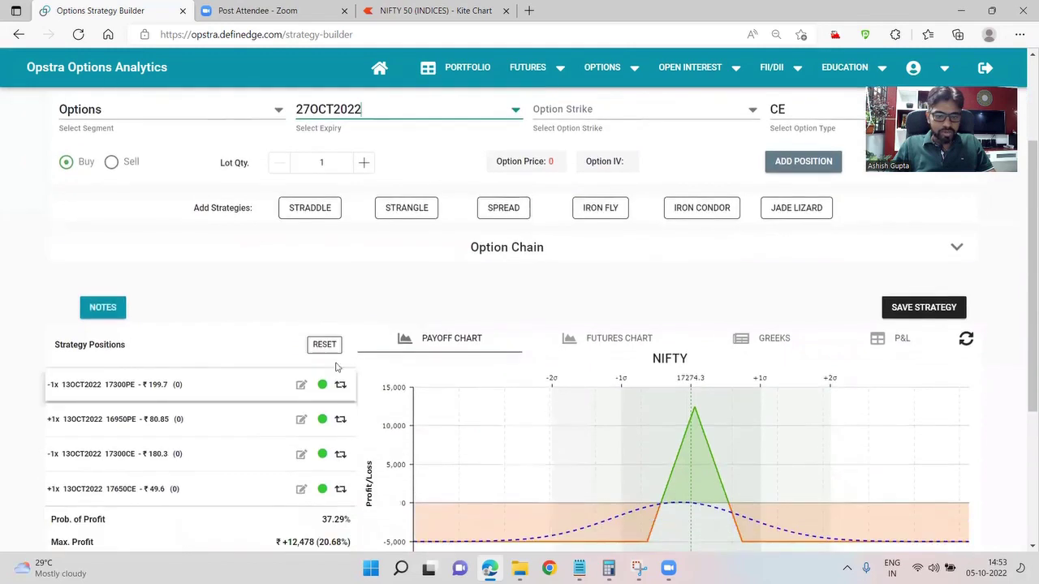
{"action": "scroll", "coordinate": [340, 349], "scroll_direction": "up", "scroll_amount": 2}
{"action": "left_click", "coordinate": [599, 359]}
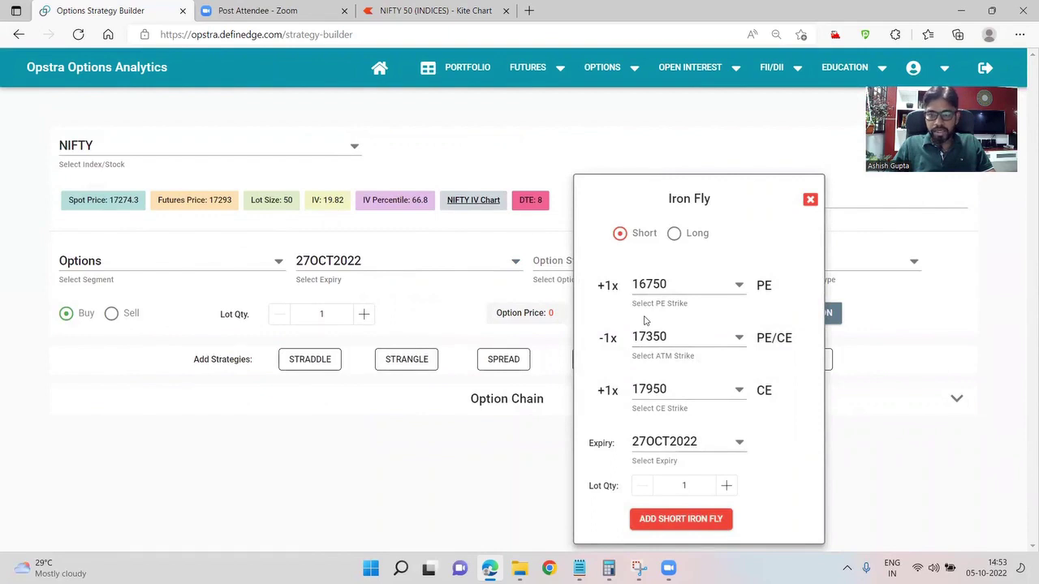
{"action": "left_click", "coordinate": [679, 519]}
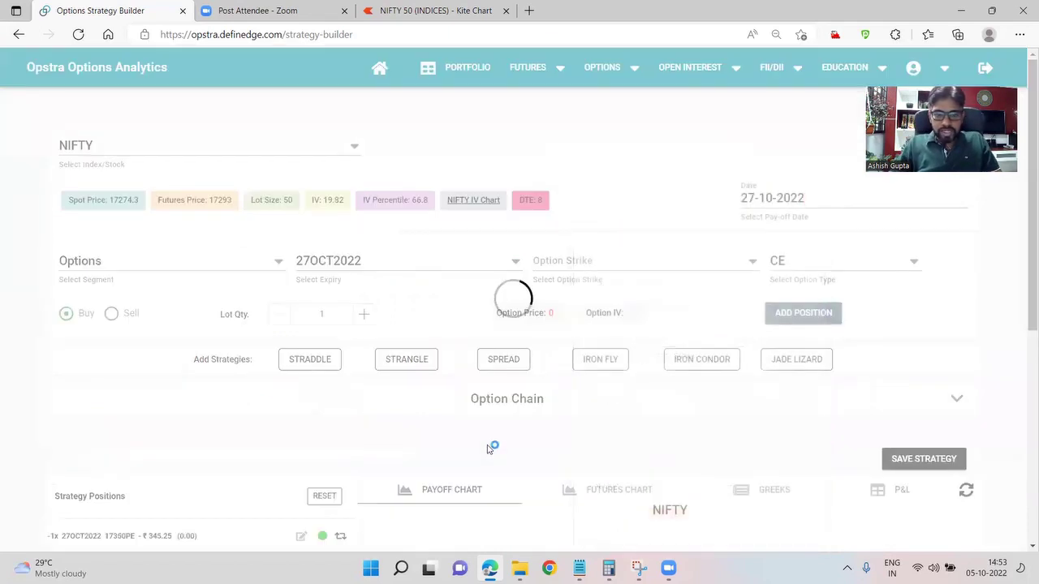
Examine the 27OCT2022 iron fly's payoff chart, maximum profit and loss, breakevens and margin.
{"action": "scroll", "coordinate": [509, 428], "scroll_direction": "down", "scroll_amount": 3}
{"action": "scroll", "coordinate": [511, 430], "scroll_direction": "down", "scroll_amount": 1}
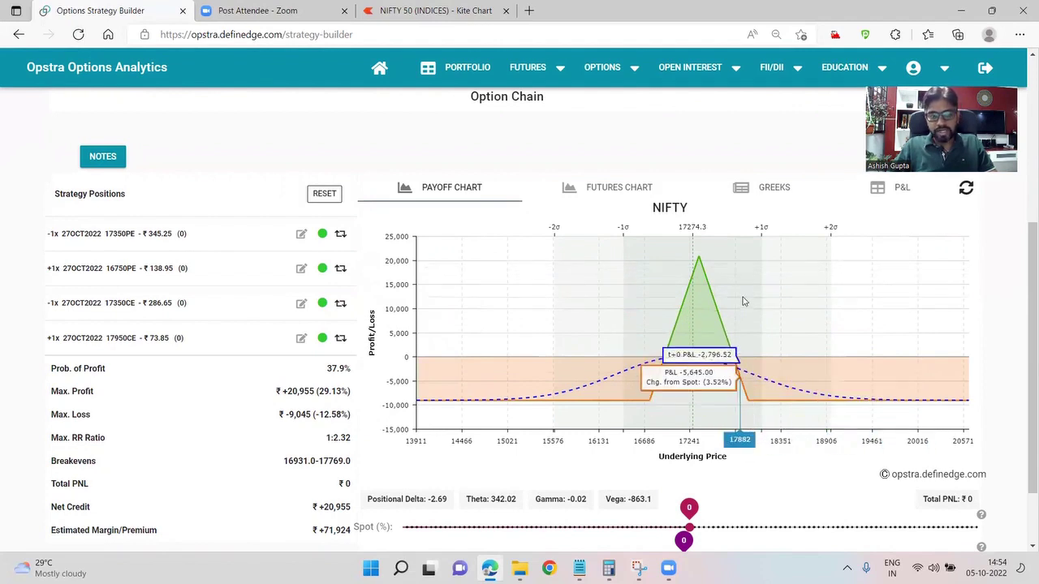
{"action": "scroll", "coordinate": [629, 207], "scroll_direction": "up", "scroll_amount": 1}
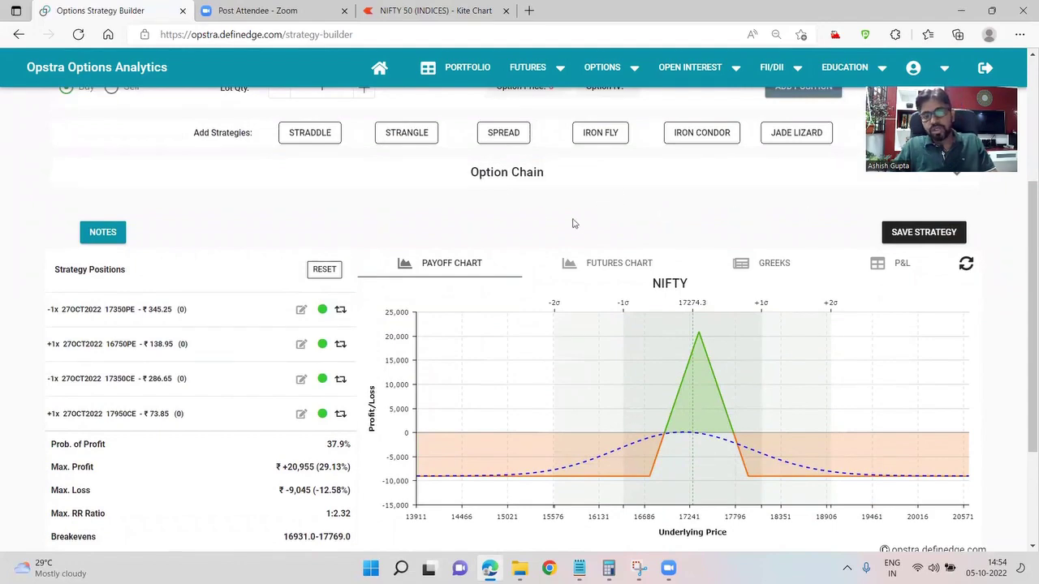
Replace the positions with a one-lot short iron fly expiring 13OCT2022, using strikes 16950 PE, 17300 PE/CE and 17650 CE.
{"action": "scroll", "coordinate": [777, 223], "scroll_direction": "up", "scroll_amount": 3}
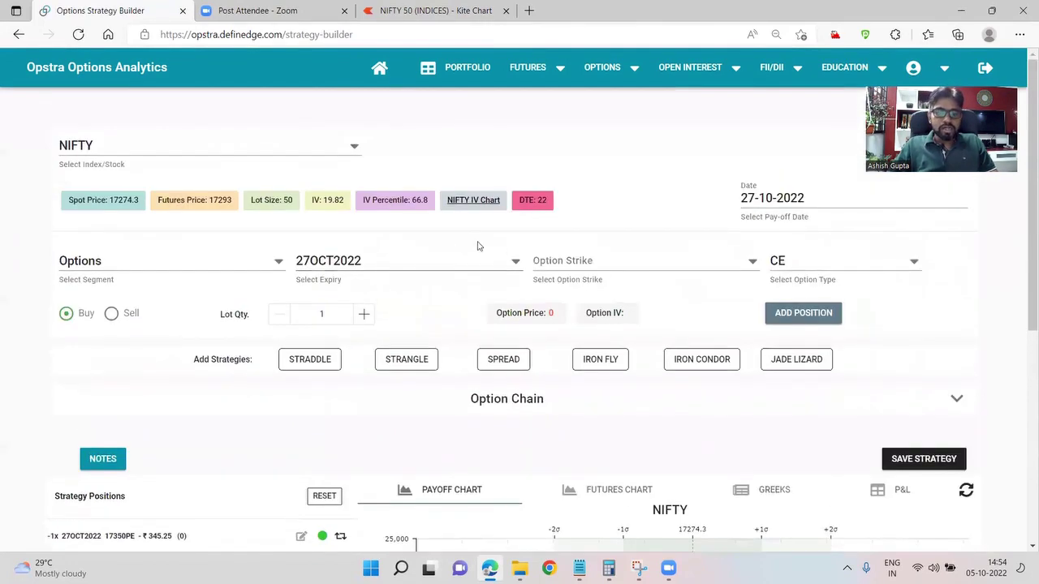
{"action": "left_click", "coordinate": [416, 260]}
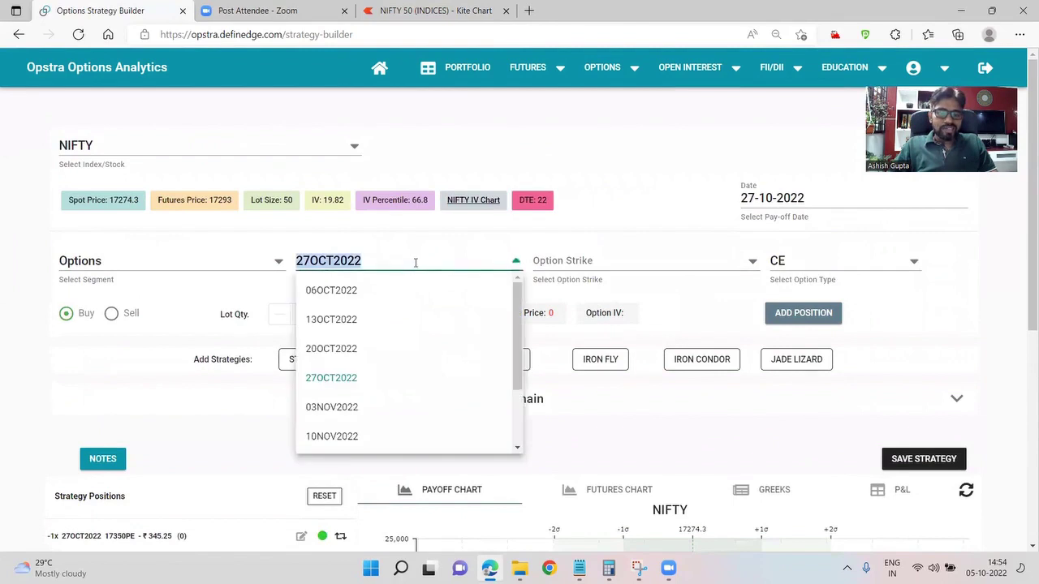
{"action": "left_click", "coordinate": [358, 327]}
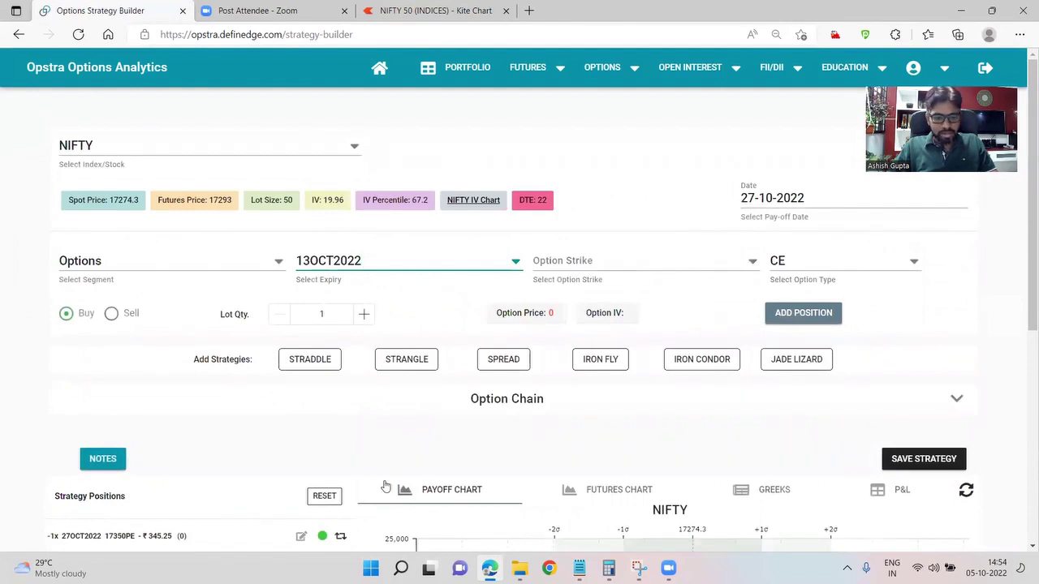
{"action": "left_click", "coordinate": [325, 495]}
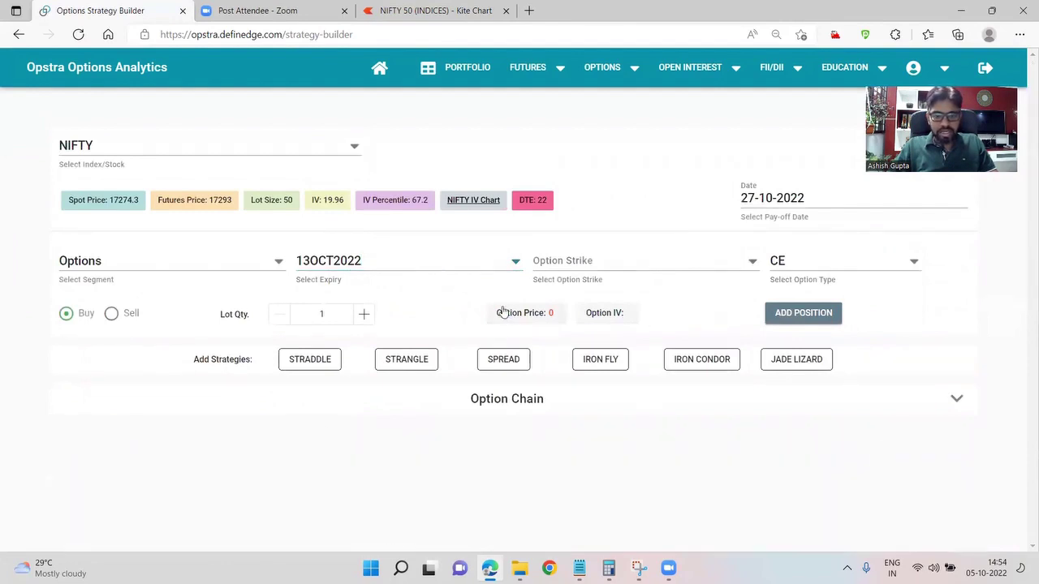
{"action": "left_click", "coordinate": [595, 365]}
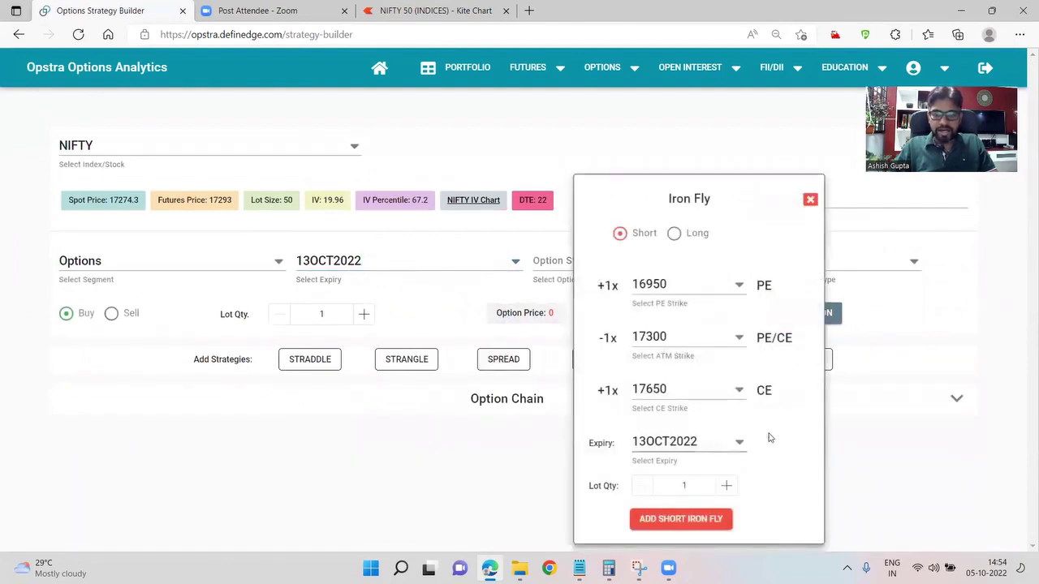
{"action": "left_click", "coordinate": [701, 525]}
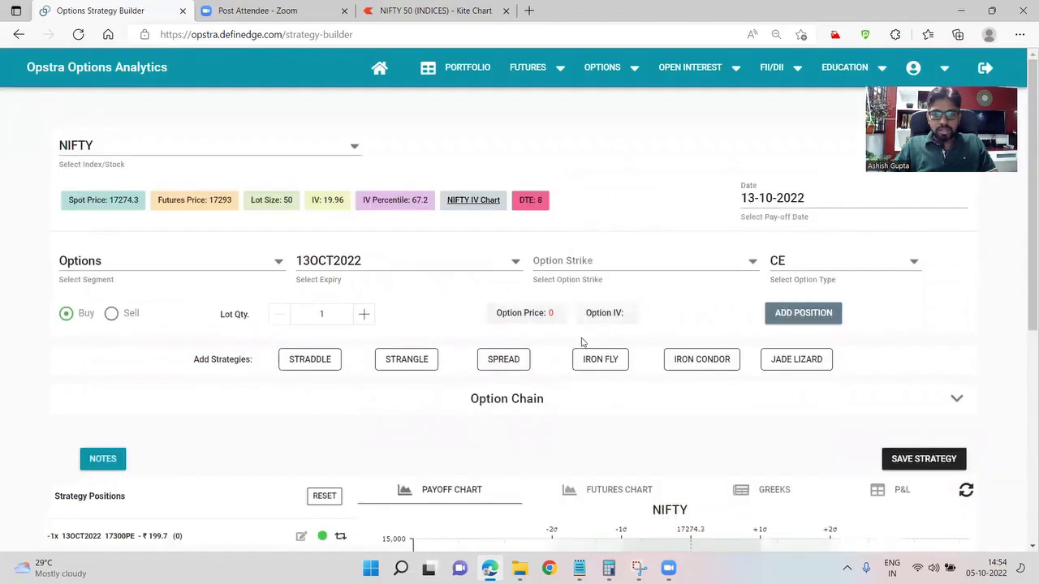
Examine the one-lot 13OCT2022 iron fly's legs, payoff chart, maximum profit and loss, net credit and estimated margin.
{"action": "scroll", "coordinate": [578, 322], "scroll_direction": "down", "scroll_amount": 4}
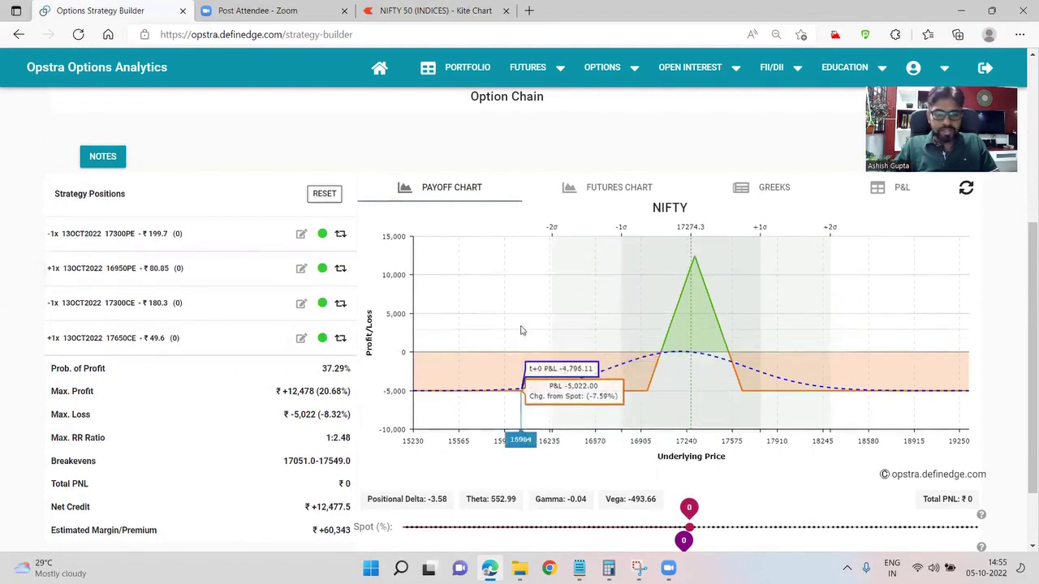
{"action": "scroll", "coordinate": [523, 329], "scroll_direction": "up", "scroll_amount": 1}
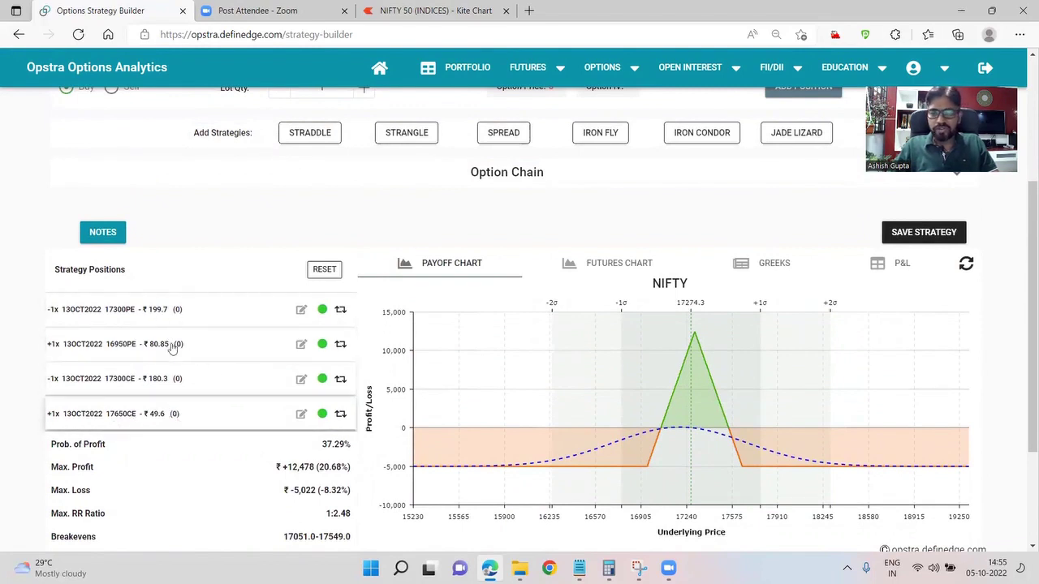
{"action": "scroll", "coordinate": [199, 328], "scroll_direction": "down", "scroll_amount": 1}
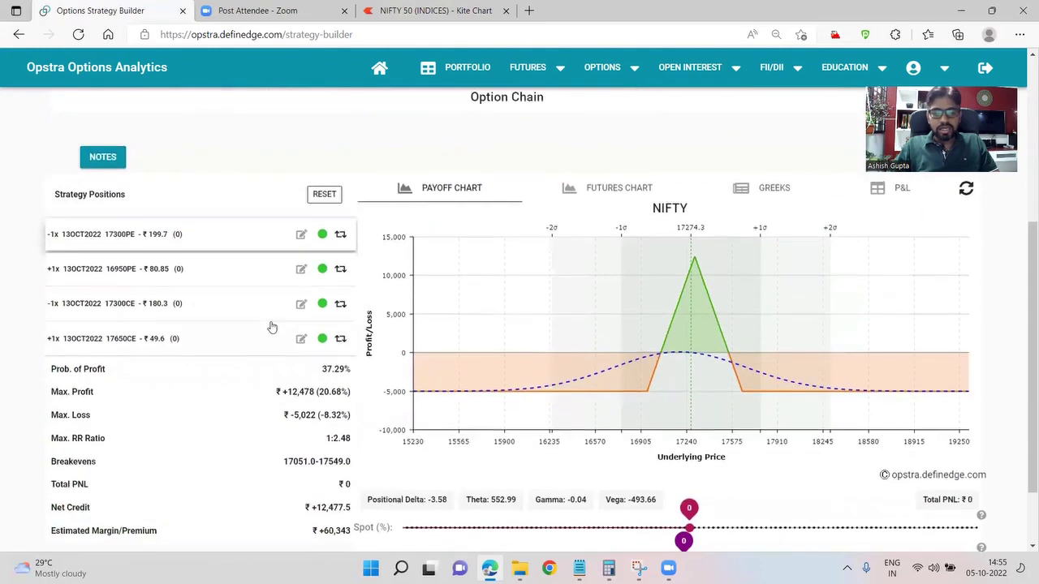
{"action": "scroll", "coordinate": [369, 442], "scroll_direction": "down", "scroll_amount": 1}
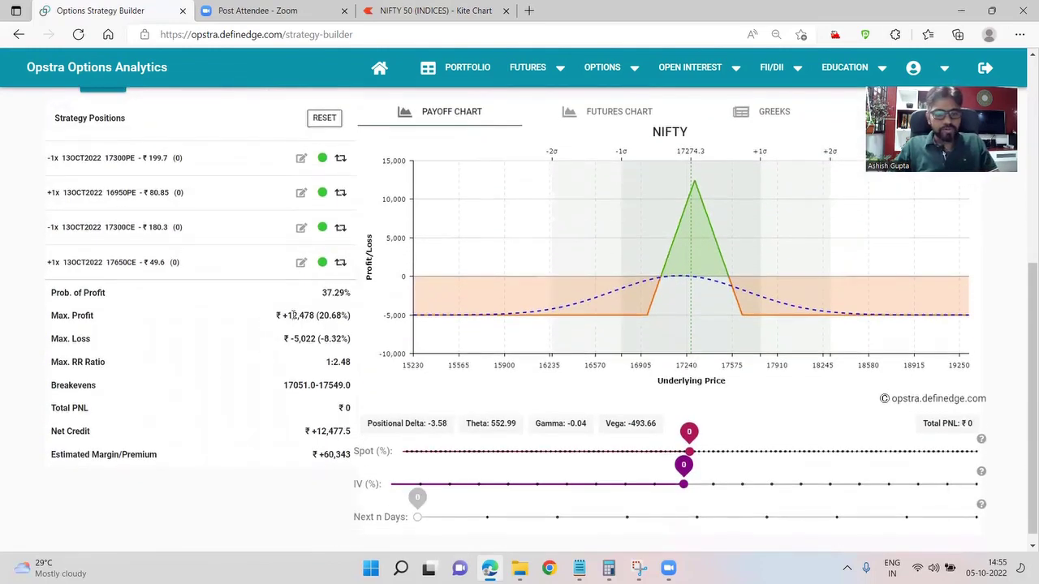
{"action": "left_click_drag", "start_coordinate": [287, 316], "coordinate": [342, 317]}
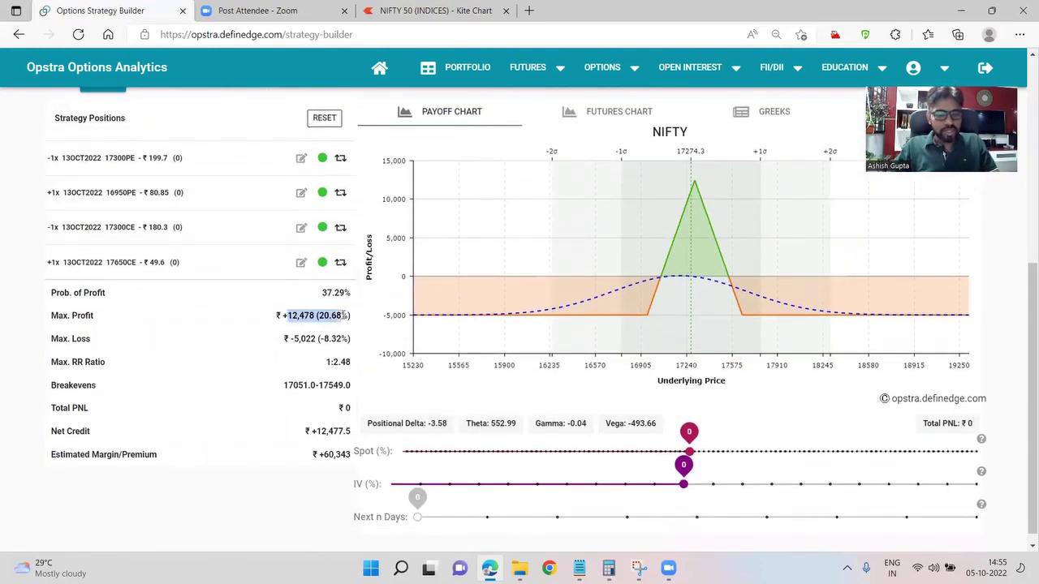
{"action": "double_click", "coordinate": [299, 338]}
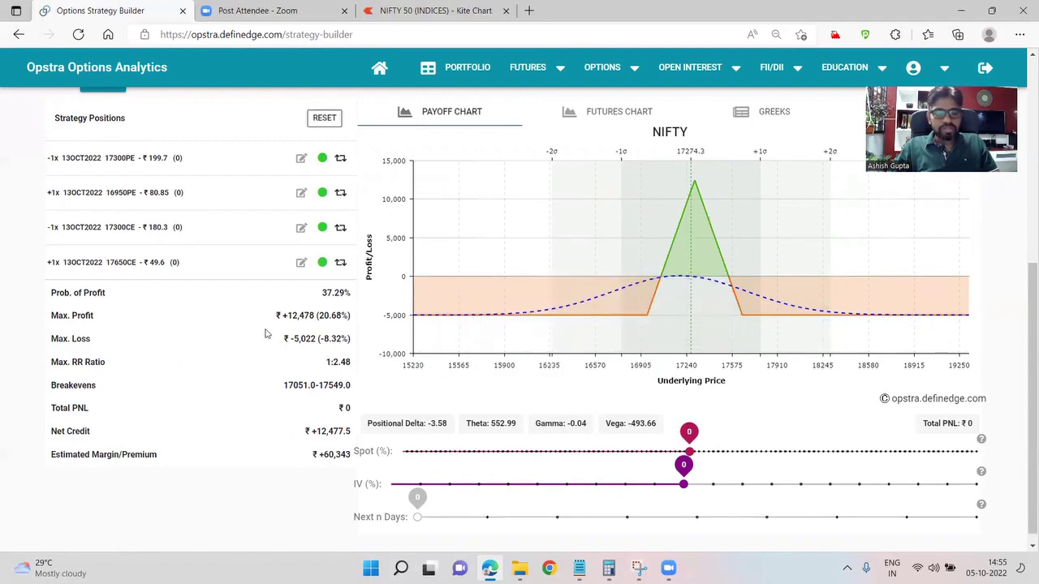
{"action": "scroll", "coordinate": [277, 316], "scroll_direction": "up", "scroll_amount": 2}
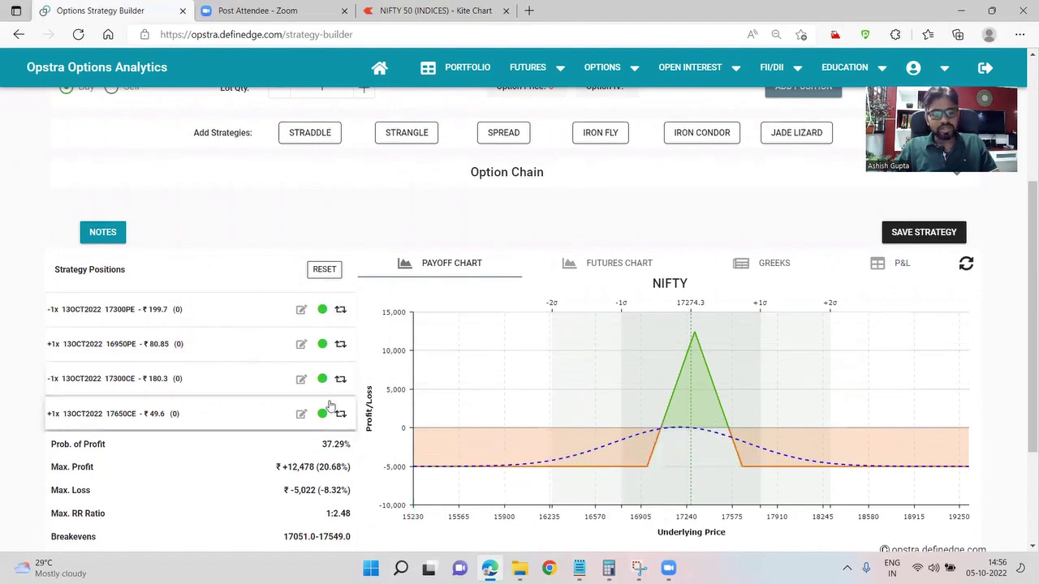
{"action": "scroll", "coordinate": [318, 448], "scroll_direction": "down", "scroll_amount": 2}
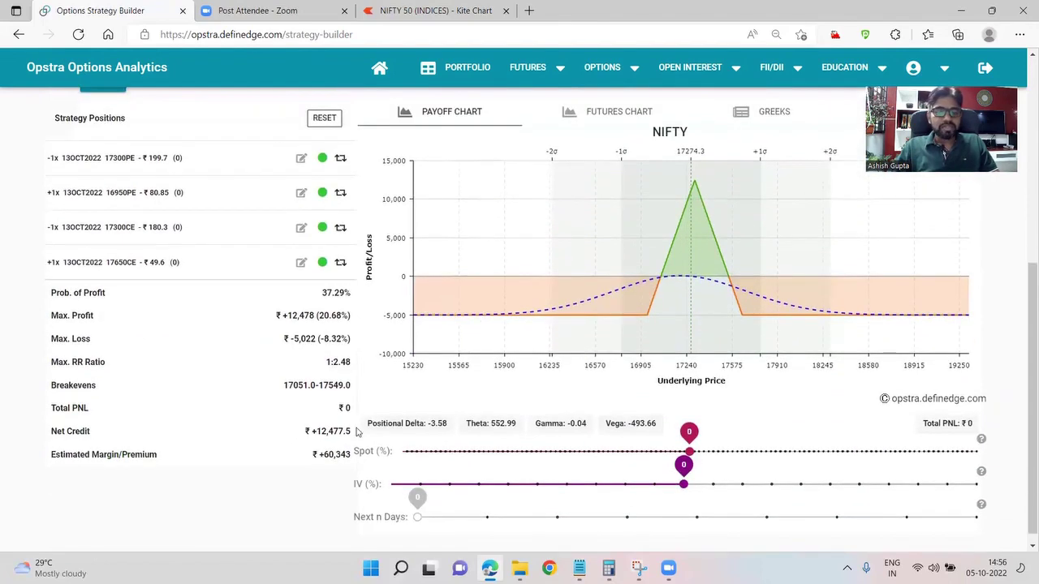
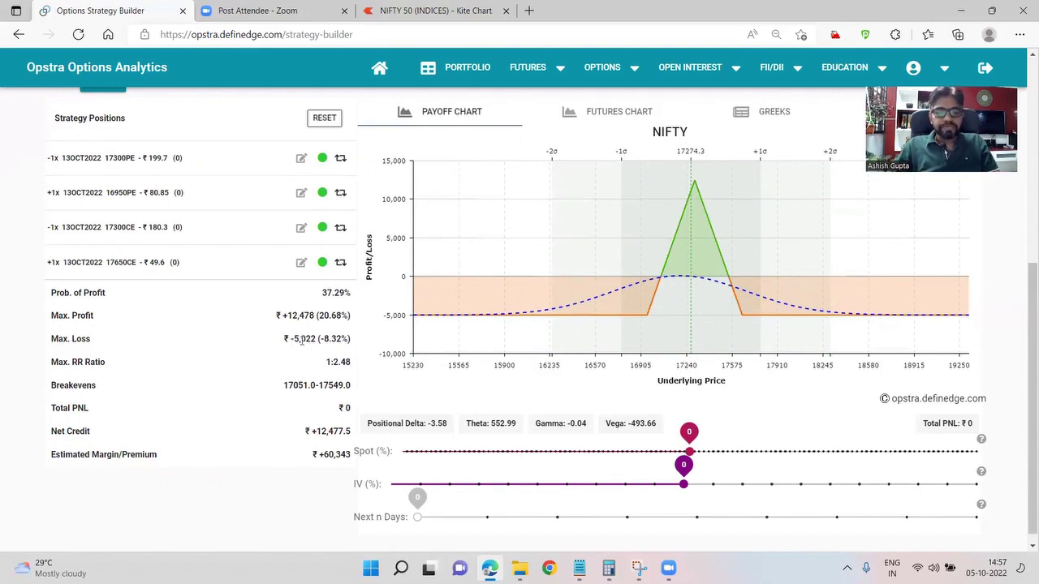
Replace the positions with a three-lot short iron fly expiring 13OCT2022, using strikes 16950 PE, 17300 PE/CE and 17650 CE.
{"action": "scroll", "coordinate": [297, 344], "scroll_direction": "up", "scroll_amount": 5}
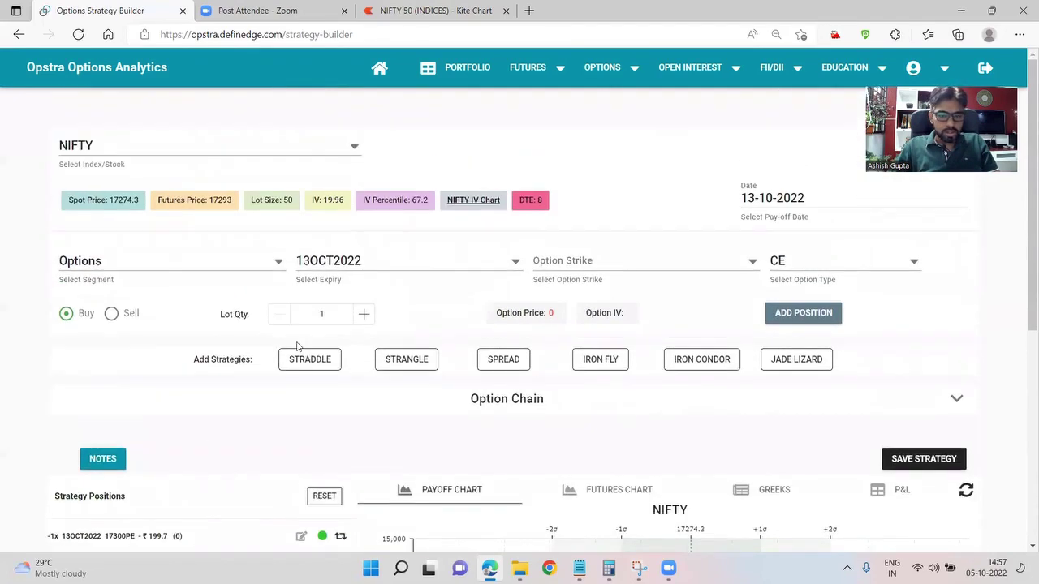
{"action": "scroll", "coordinate": [294, 345], "scroll_direction": "down", "scroll_amount": 3}
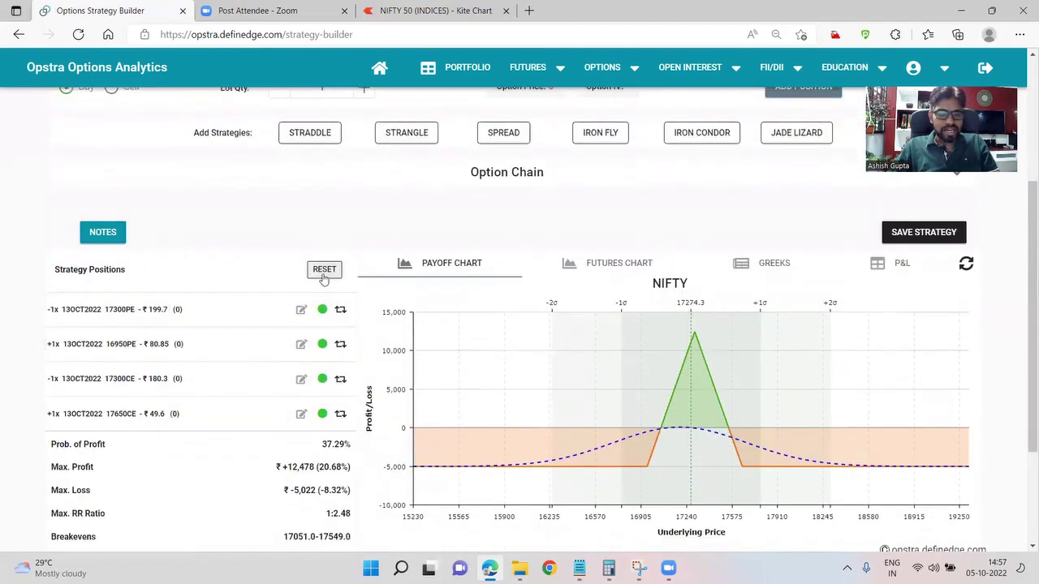
{"action": "left_click", "coordinate": [323, 274]}
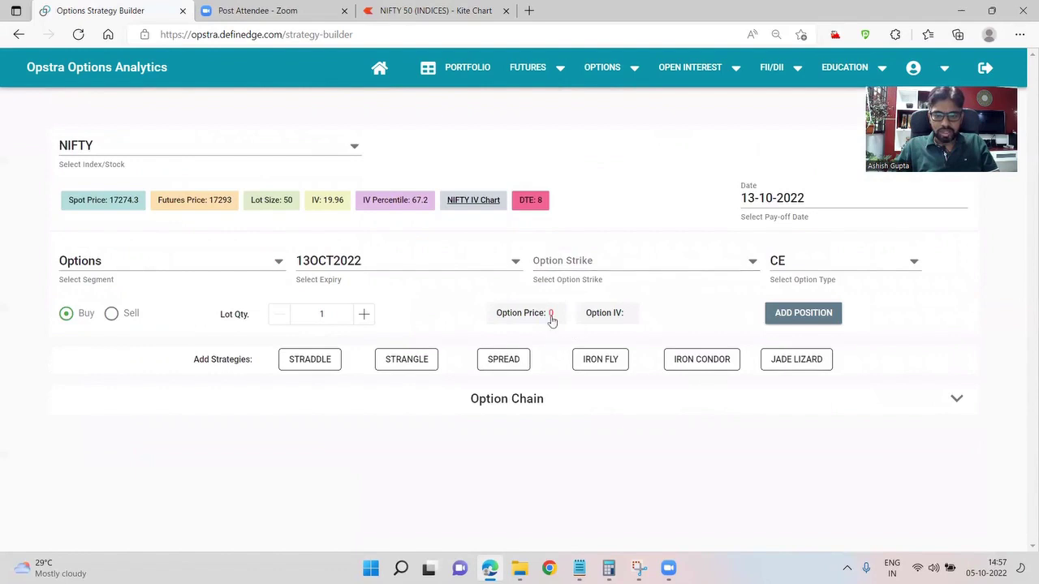
{"action": "left_click", "coordinate": [601, 359]}
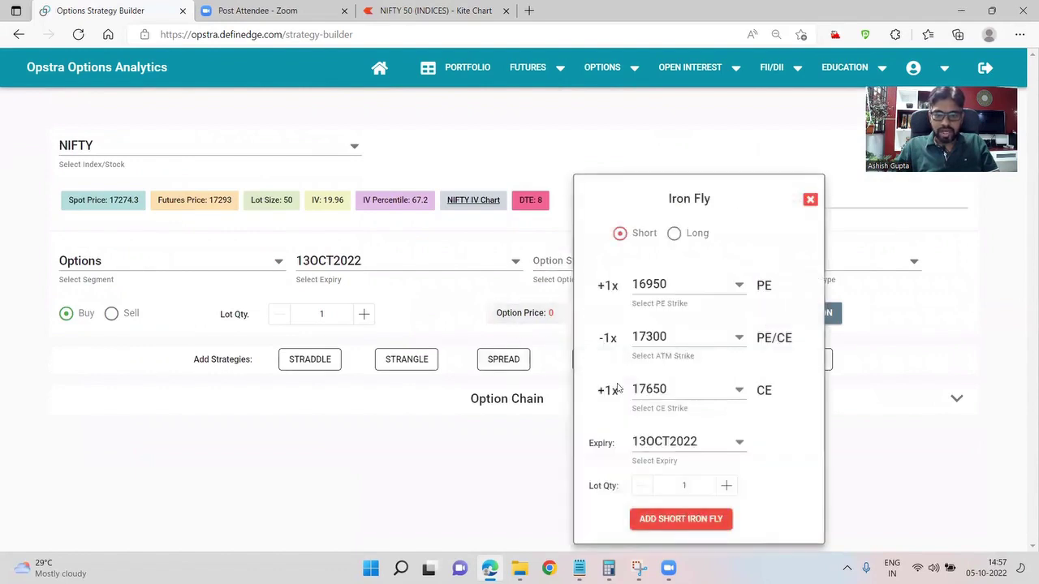
{"action": "left_click", "coordinate": [726, 486]}
{"action": "left_click", "coordinate": [726, 487]}
{"action": "left_click", "coordinate": [679, 517]}
Examine the three-lot iron fly's payoff chart, maximum profit and loss and estimated margin.
{"action": "scroll", "coordinate": [633, 431], "scroll_direction": "down", "scroll_amount": 5}
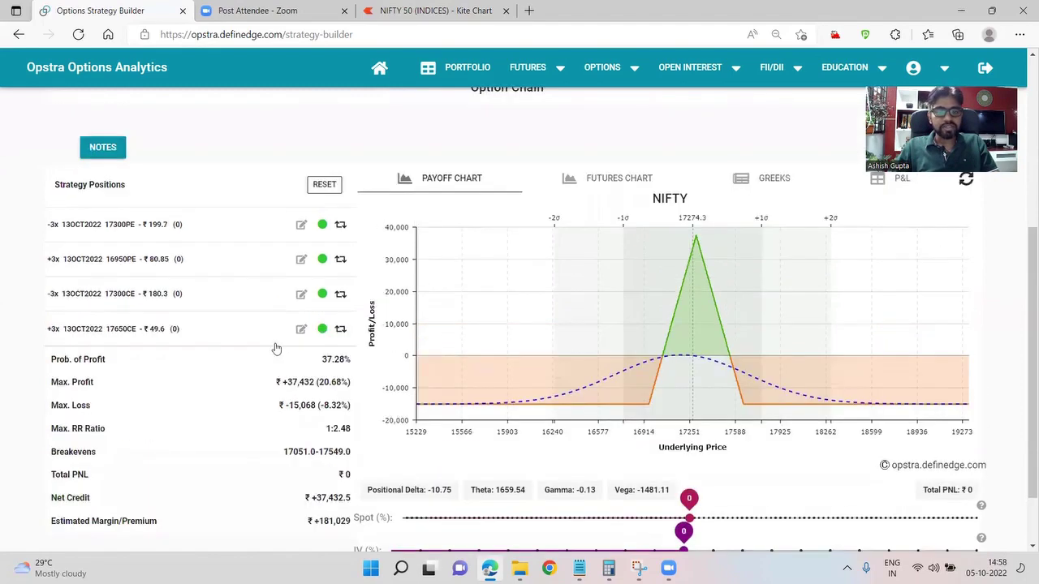
{"action": "scroll", "coordinate": [276, 345], "scroll_direction": "up", "scroll_amount": 5}
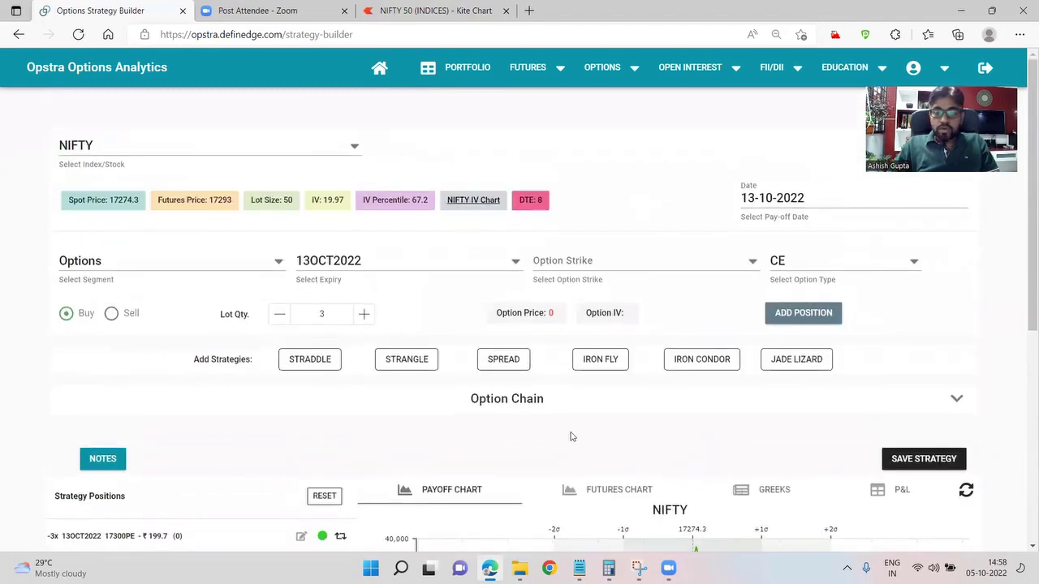
{"action": "scroll", "coordinate": [570, 400], "scroll_direction": "down", "scroll_amount": 5}
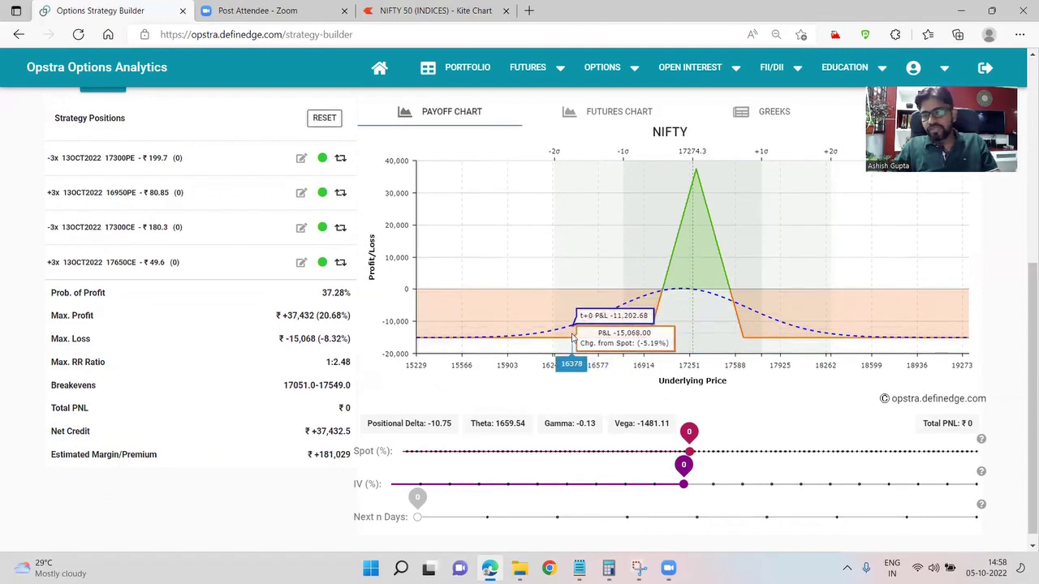
Leave the strategy builder and open the Options Simulator.
{"action": "scroll", "coordinate": [430, 306], "scroll_direction": "up", "scroll_amount": 5}
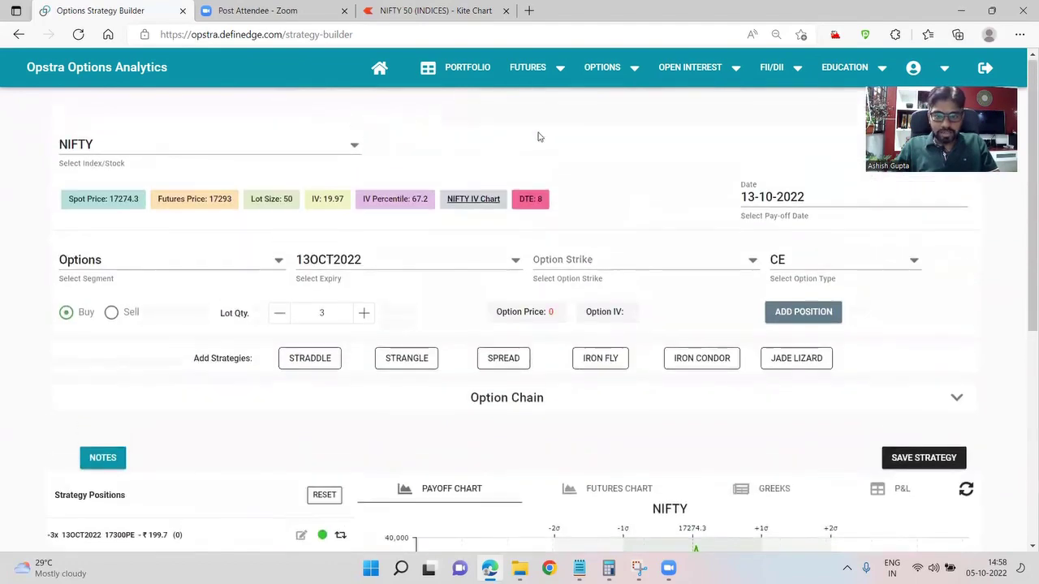
{"action": "mouse_move", "coordinate": [607, 71]}
{"action": "left_click", "coordinate": [651, 130]}
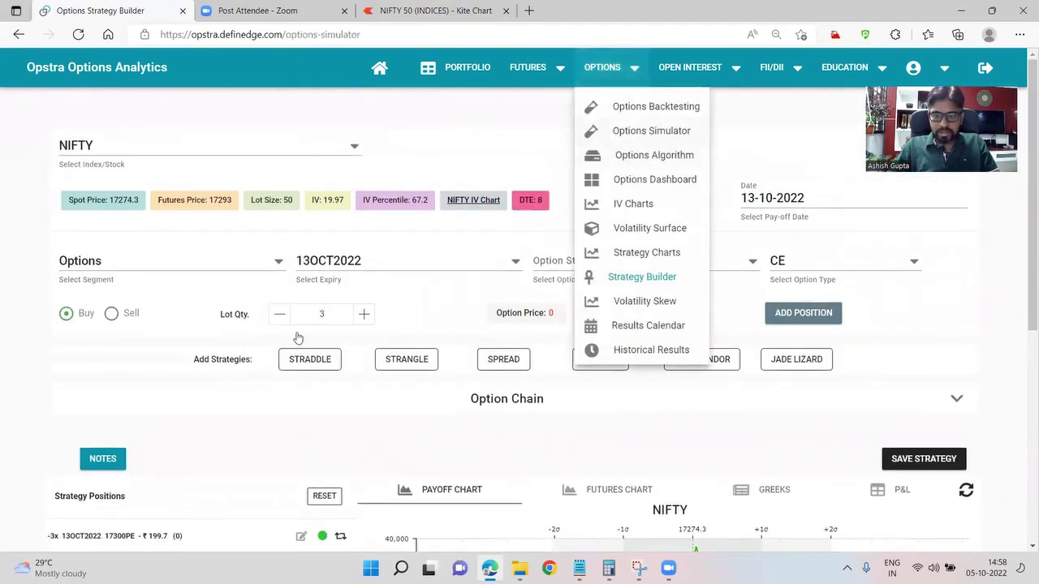
Switch to the NIFTY 50 daily chart on Kite and check its late-September candles against the September 2022 calendar.
{"action": "left_click", "coordinate": [362, 11]}
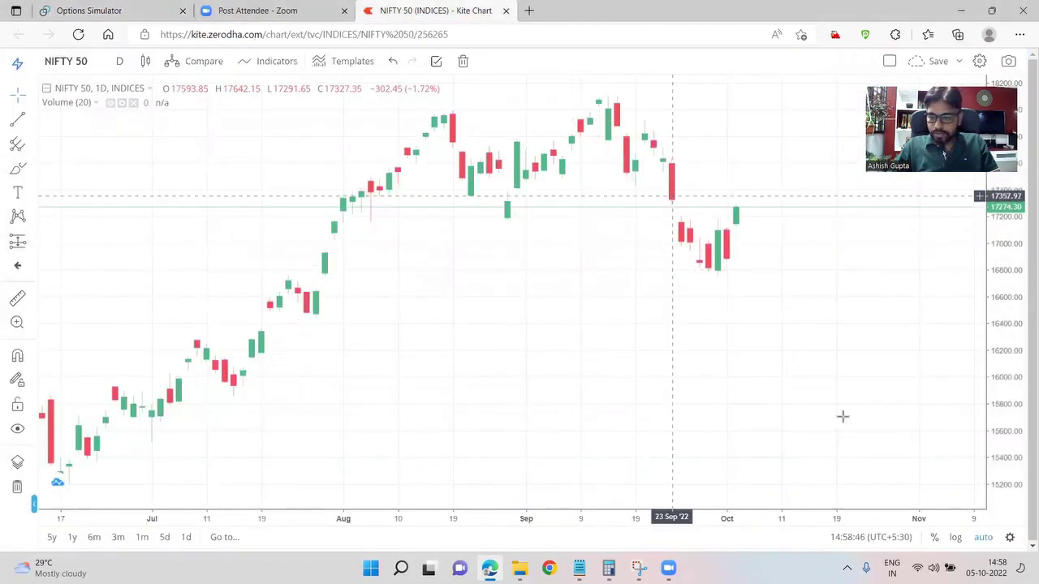
{"action": "left_click", "coordinate": [997, 568]}
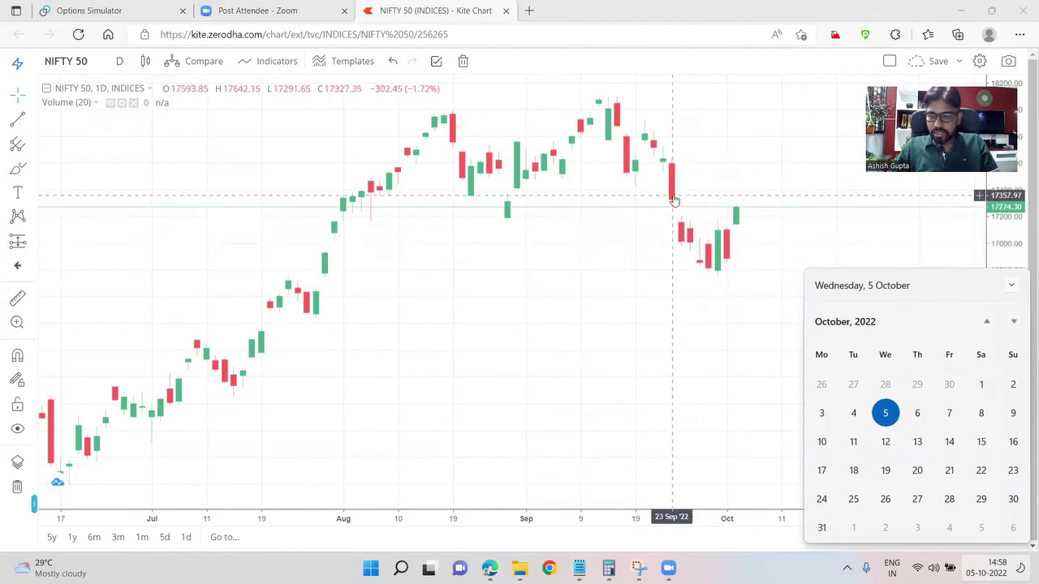
{"action": "left_click", "coordinate": [986, 322]}
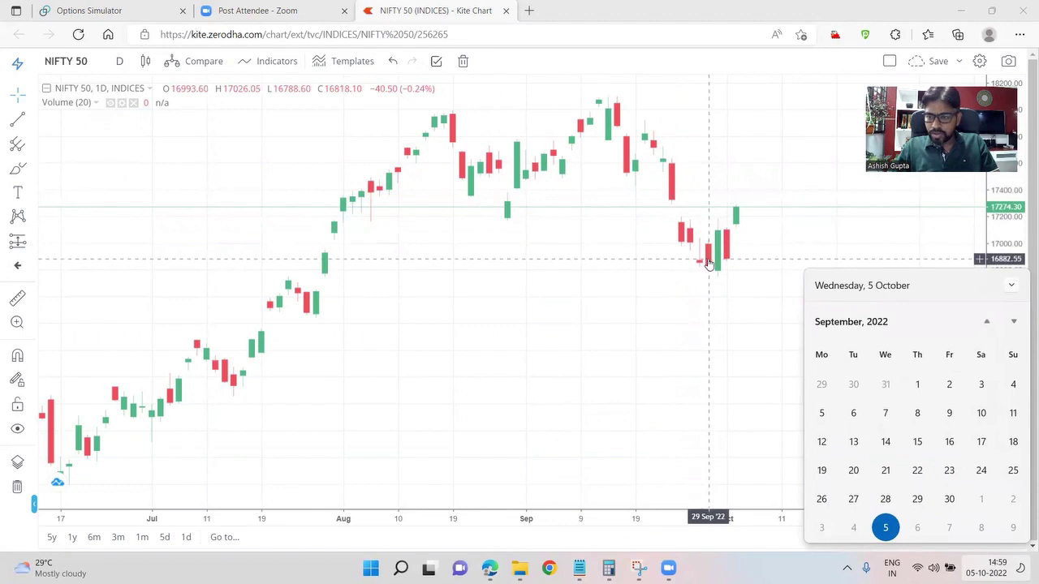
{"action": "left_click", "coordinate": [735, 325]}
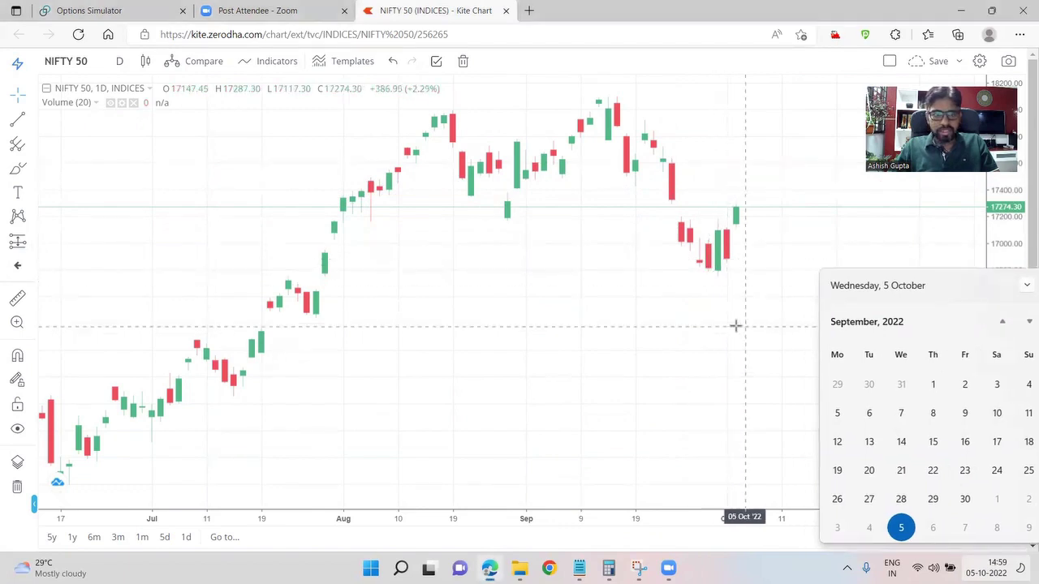
Return to the Options Simulator and set the start date to 23-09-2022 for the 29SEP2022 option chain.
{"action": "left_click", "coordinate": [126, 6]}
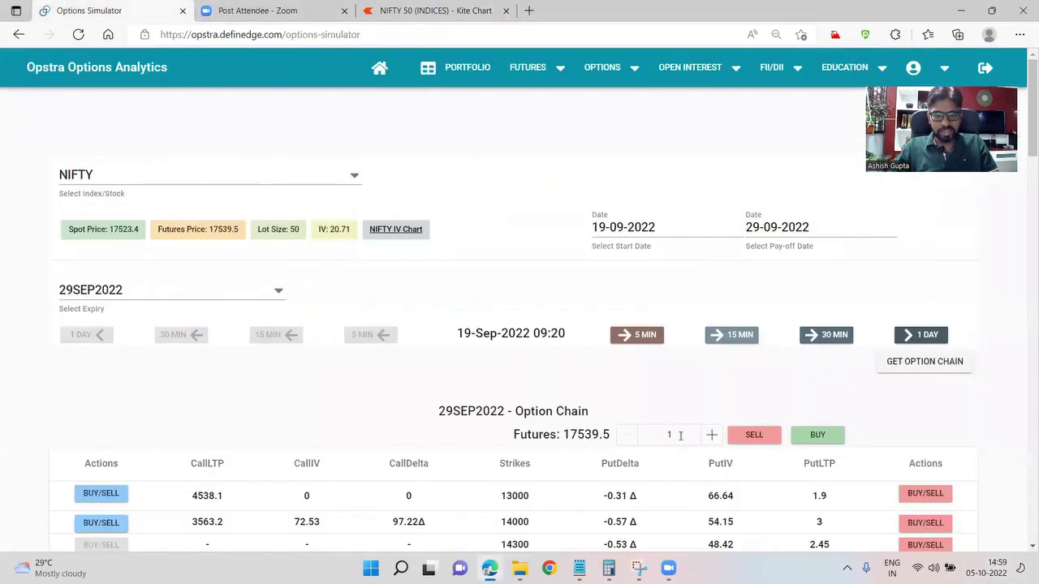
{"action": "left_click", "coordinate": [660, 226]}
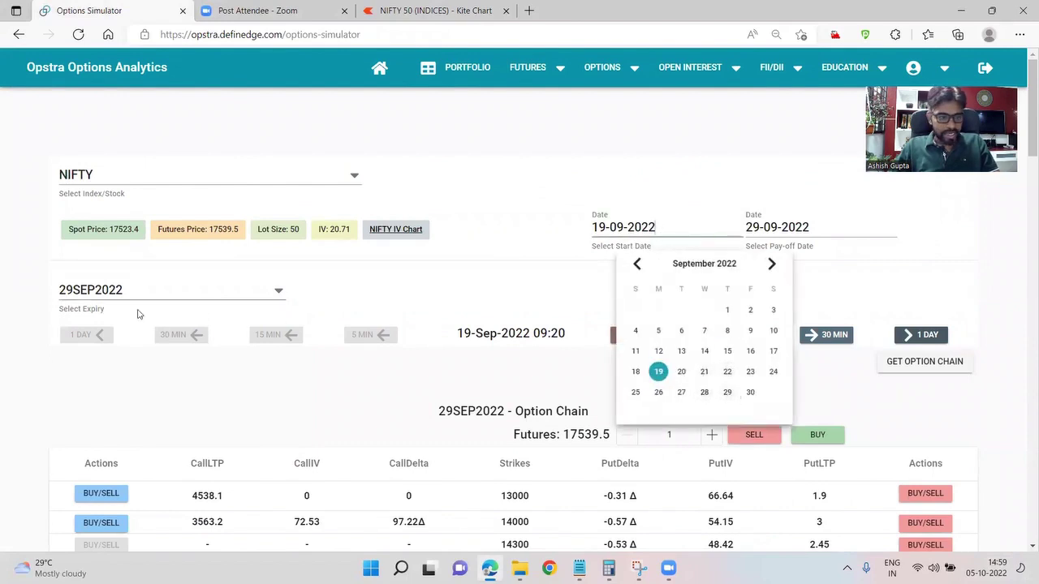
{"action": "left_click", "coordinate": [750, 372]}
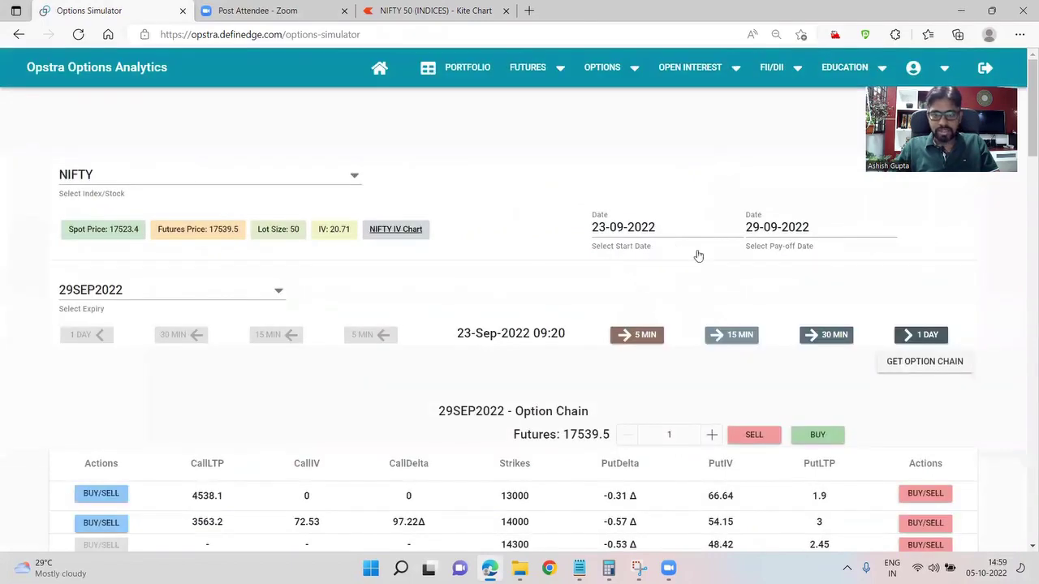
{"action": "scroll", "coordinate": [353, 396], "scroll_direction": "down", "scroll_amount": 4}
{"action": "scroll", "coordinate": [357, 397], "scroll_direction": "up", "scroll_amount": 1}
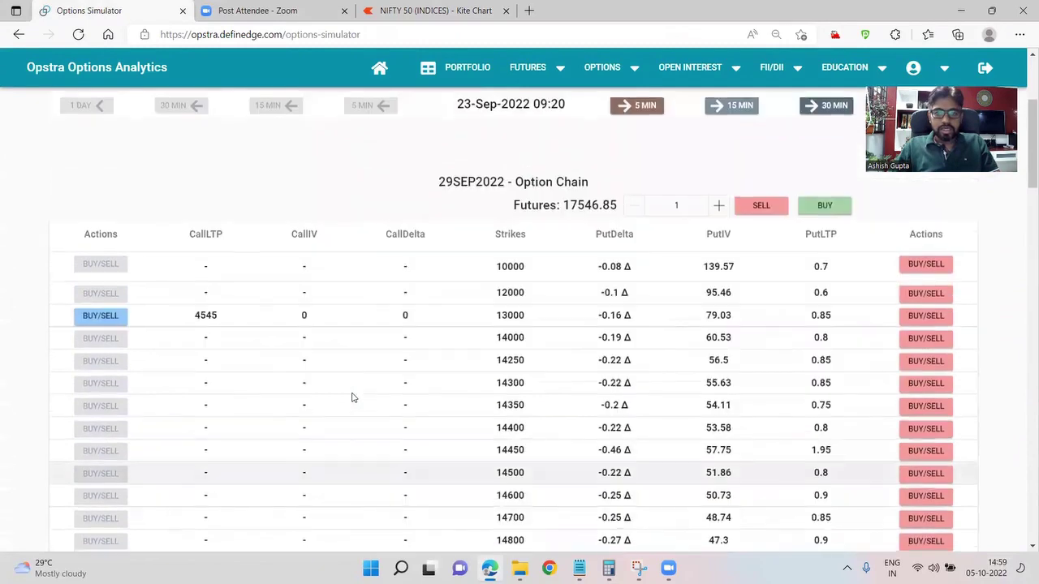
{"action": "scroll", "coordinate": [495, 254], "scroll_direction": "up", "scroll_amount": 2}
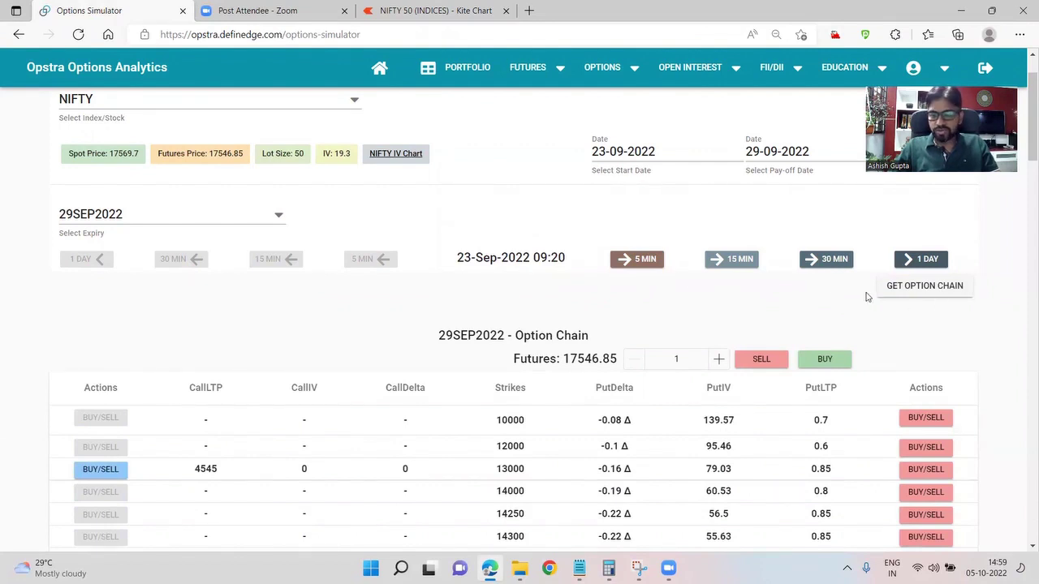
Move the simulation time to 23-Sep-2022 15:05 and load the option chain for that time.
{"action": "left_click", "coordinate": [907, 260]}
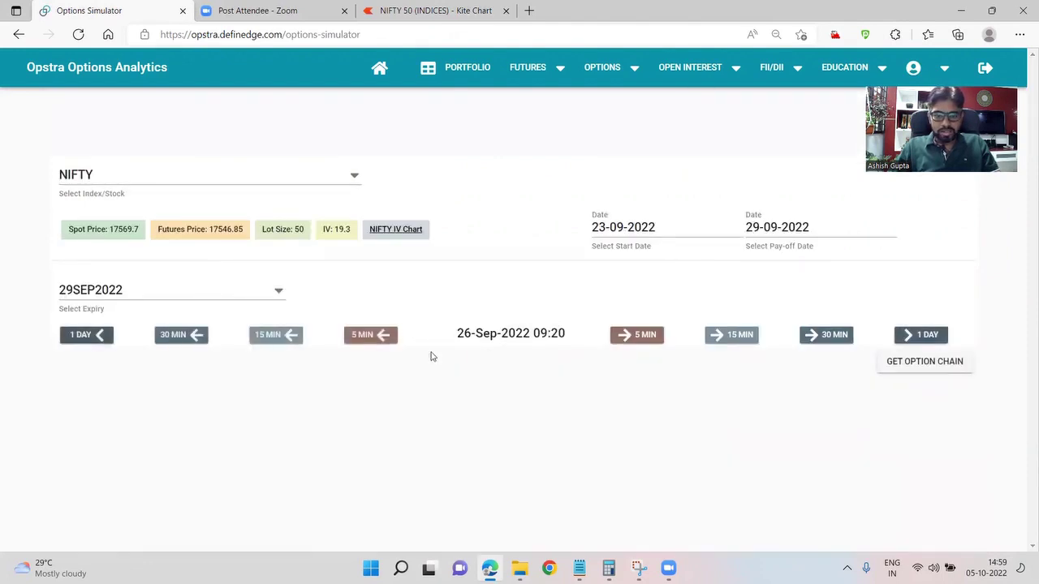
{"action": "left_click", "coordinate": [194, 339]}
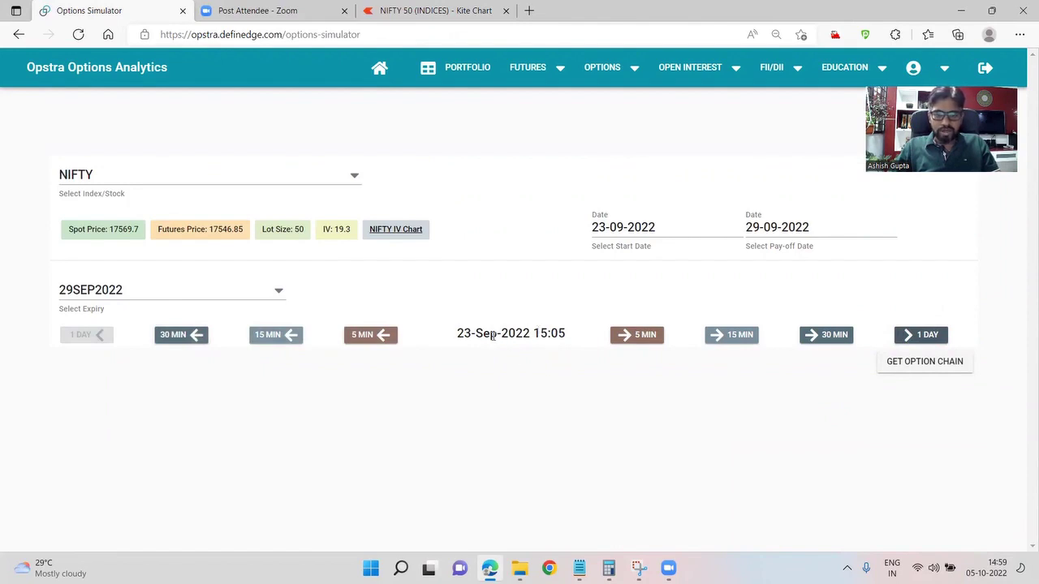
{"action": "left_click", "coordinate": [886, 362]}
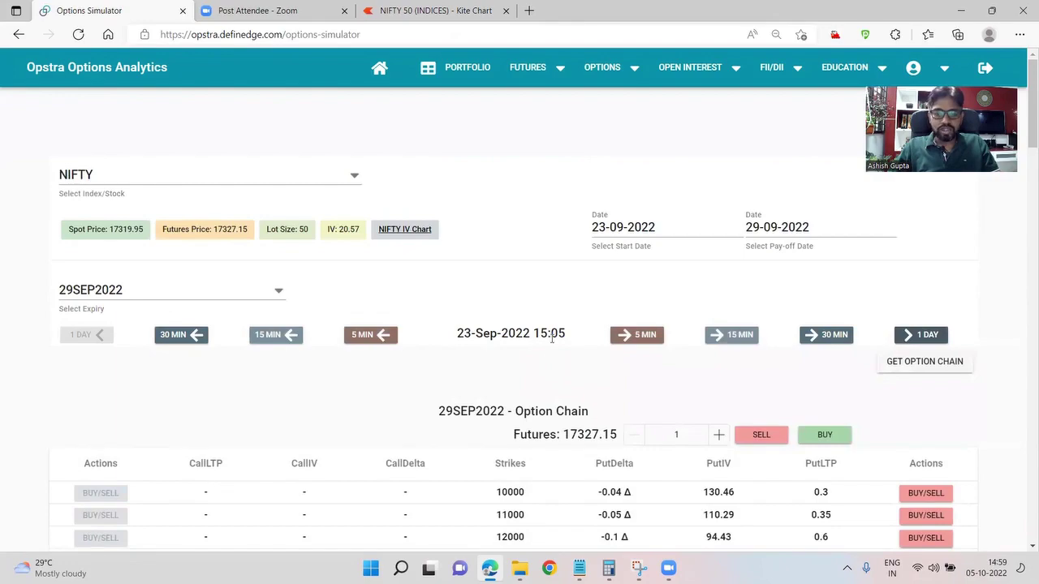
Find the at-the-money strikes in the 29SEP2022 option chain and add a three-lot sell position in the 17300 PE.
{"action": "scroll", "coordinate": [545, 365], "scroll_direction": "down", "scroll_amount": 5}
{"action": "scroll", "coordinate": [540, 403], "scroll_direction": "up", "scroll_amount": 3}
{"action": "scroll", "coordinate": [540, 402], "scroll_direction": "down", "scroll_amount": 1}
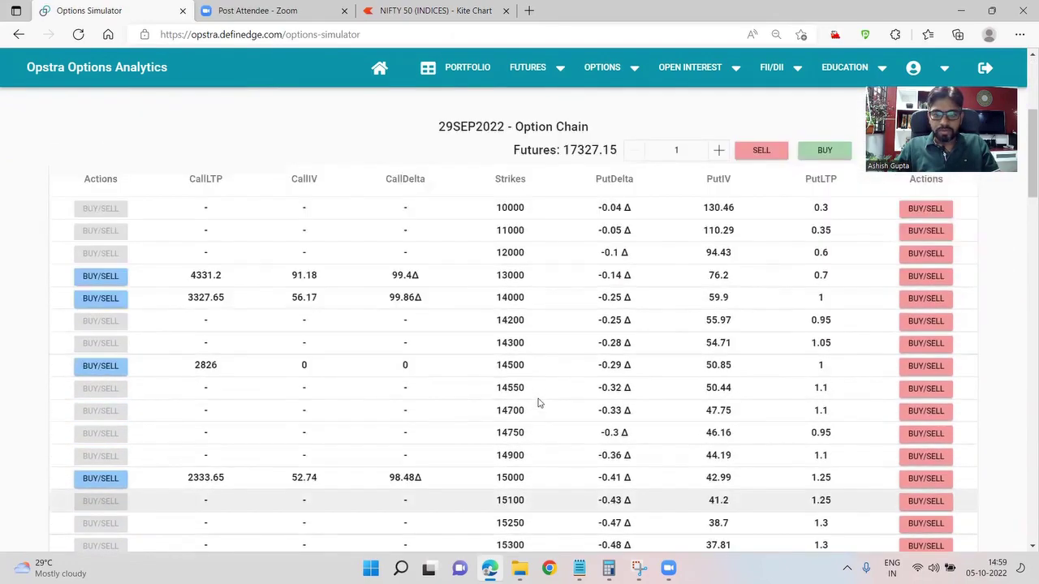
{"action": "scroll", "coordinate": [539, 402], "scroll_direction": "down", "scroll_amount": 8}
{"action": "scroll", "coordinate": [538, 403], "scroll_direction": "up", "scroll_amount": 12}
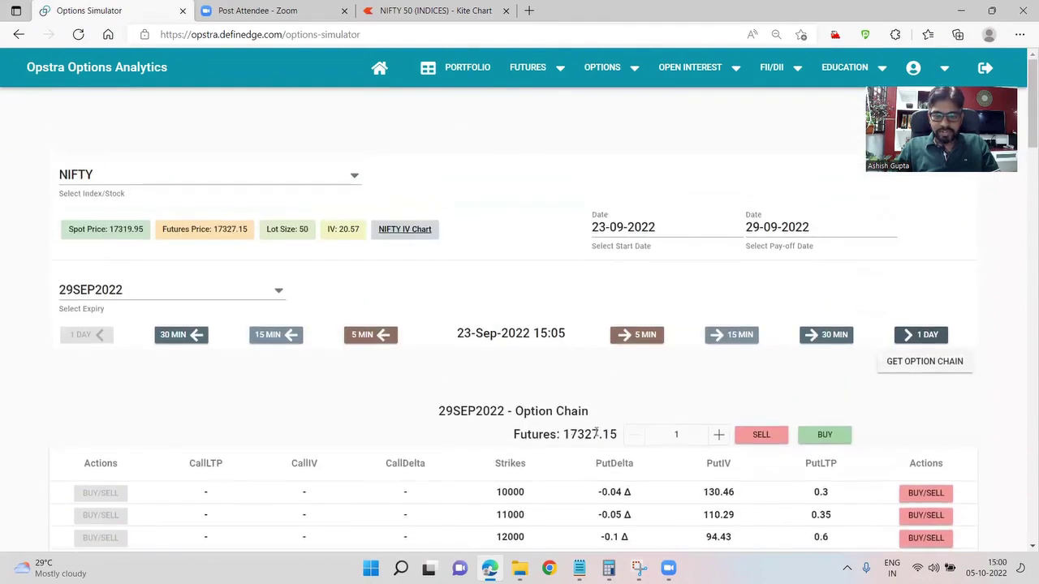
{"action": "scroll", "coordinate": [582, 439], "scroll_direction": "down", "scroll_amount": 15}
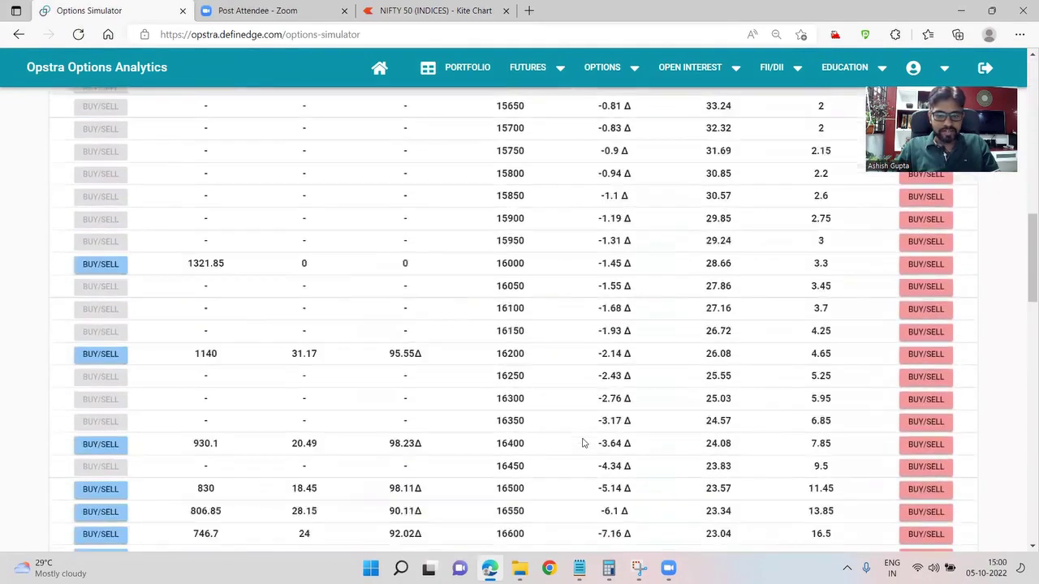
{"action": "scroll", "coordinate": [582, 442], "scroll_direction": "down", "scroll_amount": 5}
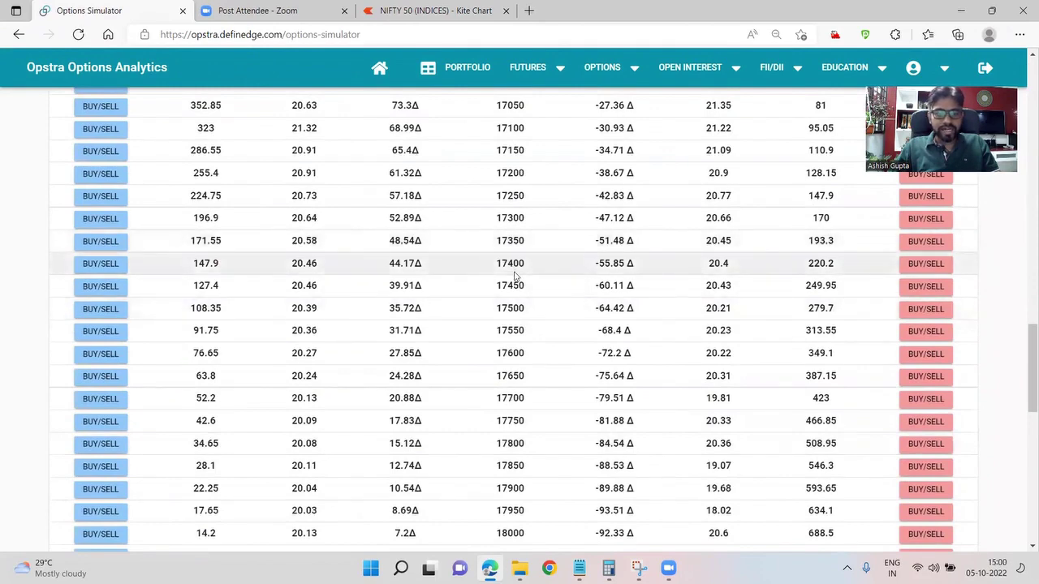
{"action": "scroll", "coordinate": [511, 276], "scroll_direction": "up", "scroll_amount": 1}
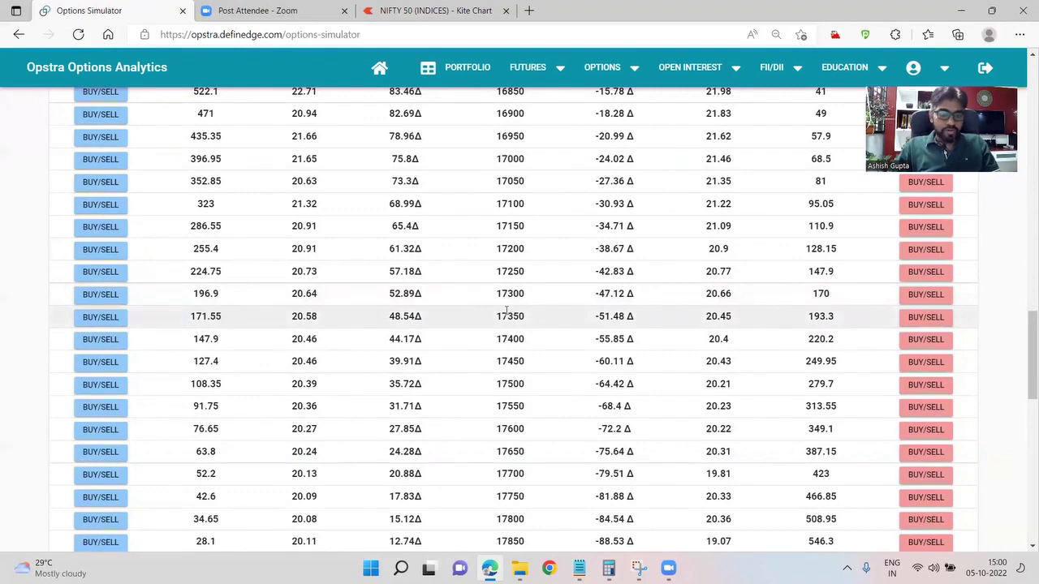
{"action": "left_click", "coordinate": [925, 294]}
{"action": "left_click", "coordinate": [402, 318]}
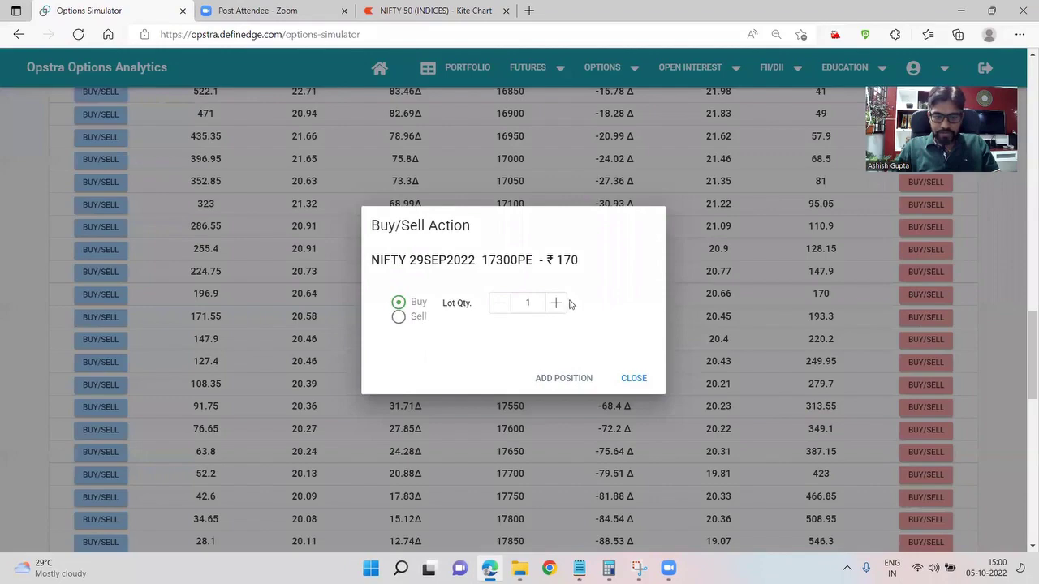
{"action": "left_click", "coordinate": [572, 378]}
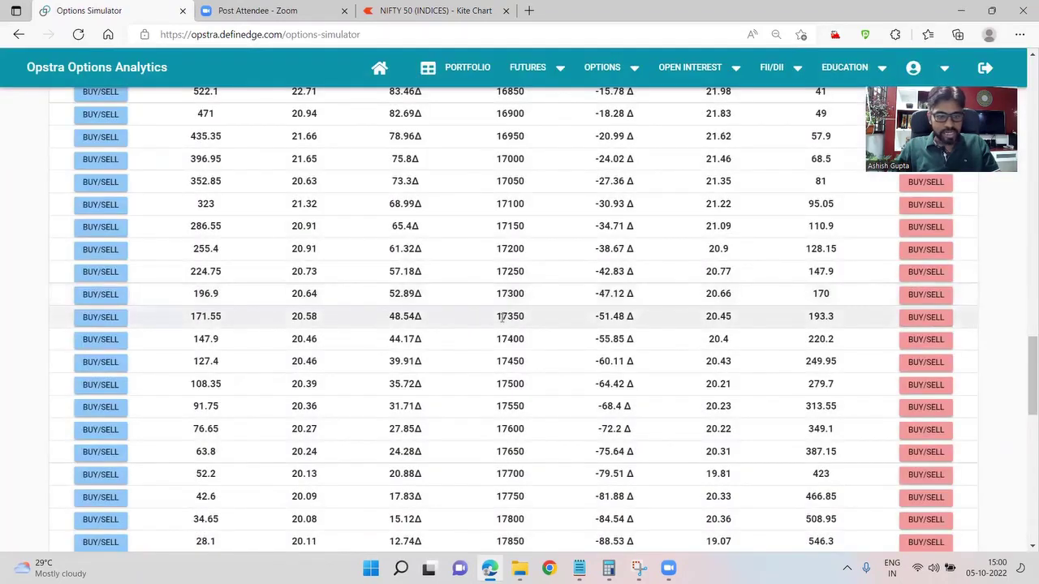
Add a three-lot sell position in the 29SEP2022 17350 CE and review the payoff chart of the two short legs.
{"action": "left_click", "coordinate": [113, 321]}
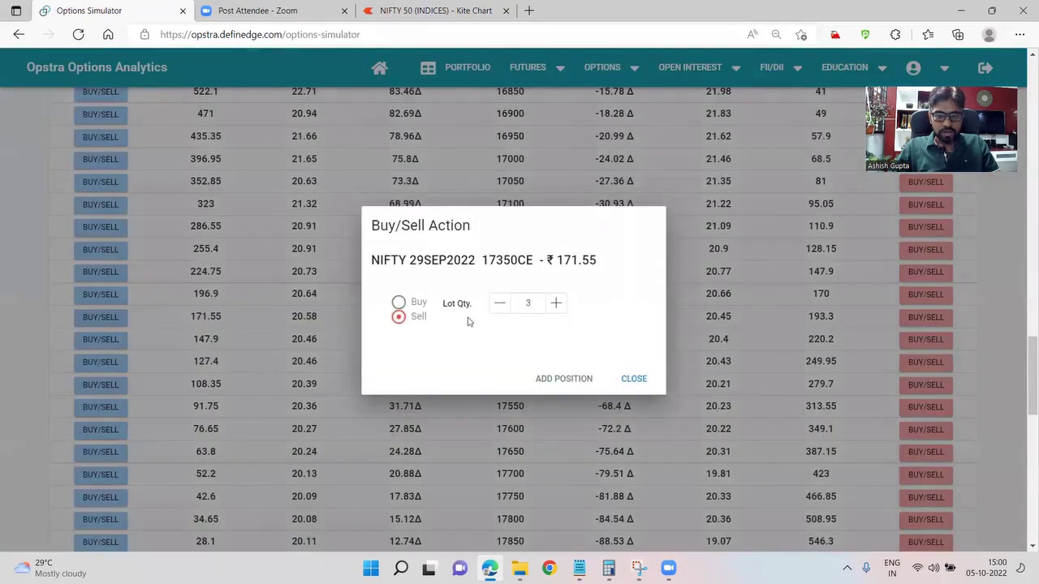
{"action": "left_click", "coordinate": [566, 376]}
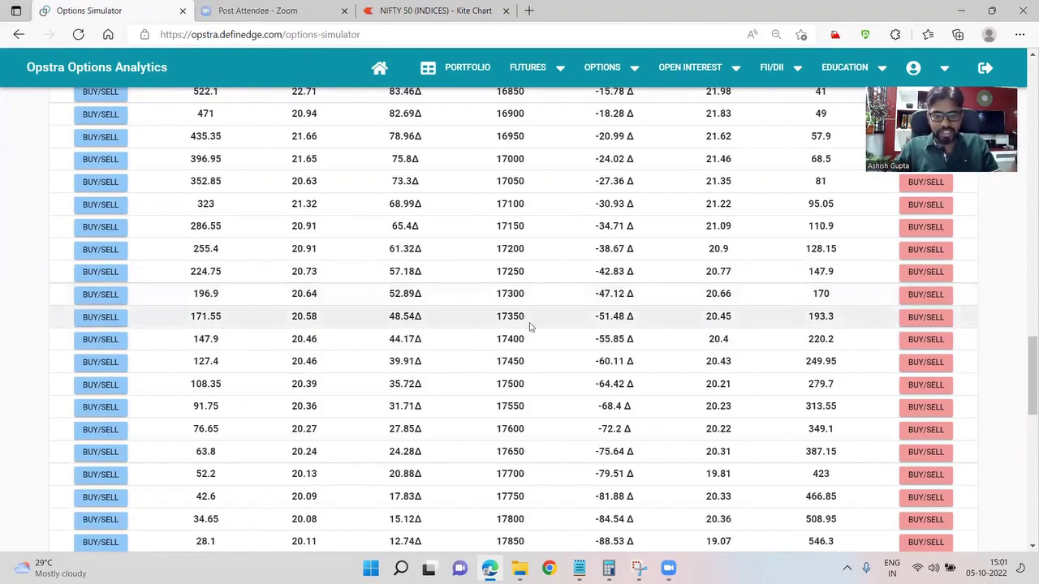
{"action": "scroll", "coordinate": [531, 326], "scroll_direction": "up", "scroll_amount": 20}
{"action": "scroll", "coordinate": [909, 437], "scroll_direction": "down", "scroll_amount": 4}
{"action": "scroll", "coordinate": [390, 339], "scroll_direction": "up", "scroll_amount": 3}
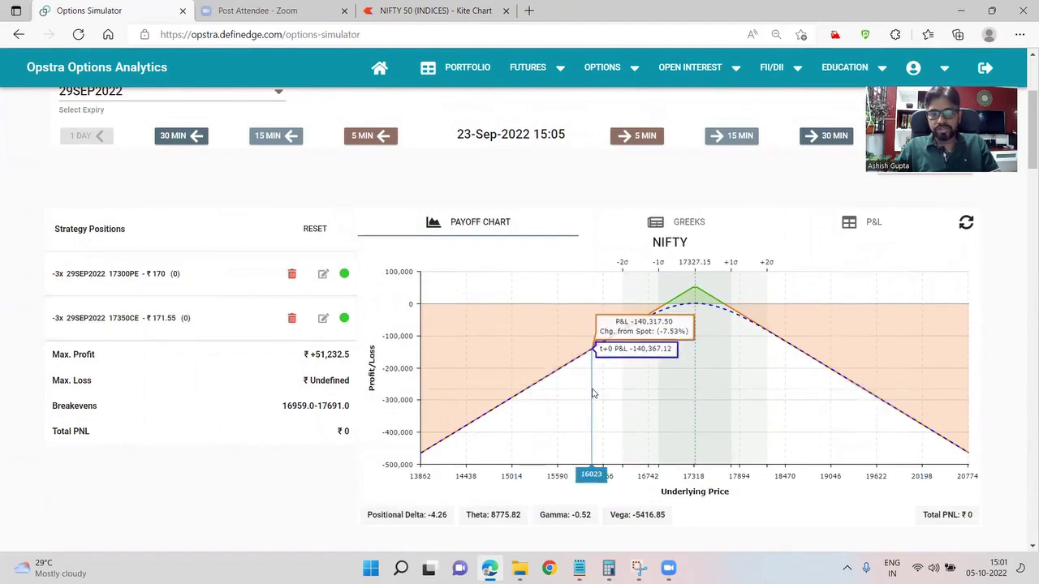
Add a three-lot buy position in the 29SEP2022 17000 PE as the downside hedge.
{"action": "scroll", "coordinate": [592, 394], "scroll_direction": "down", "scroll_amount": 10}
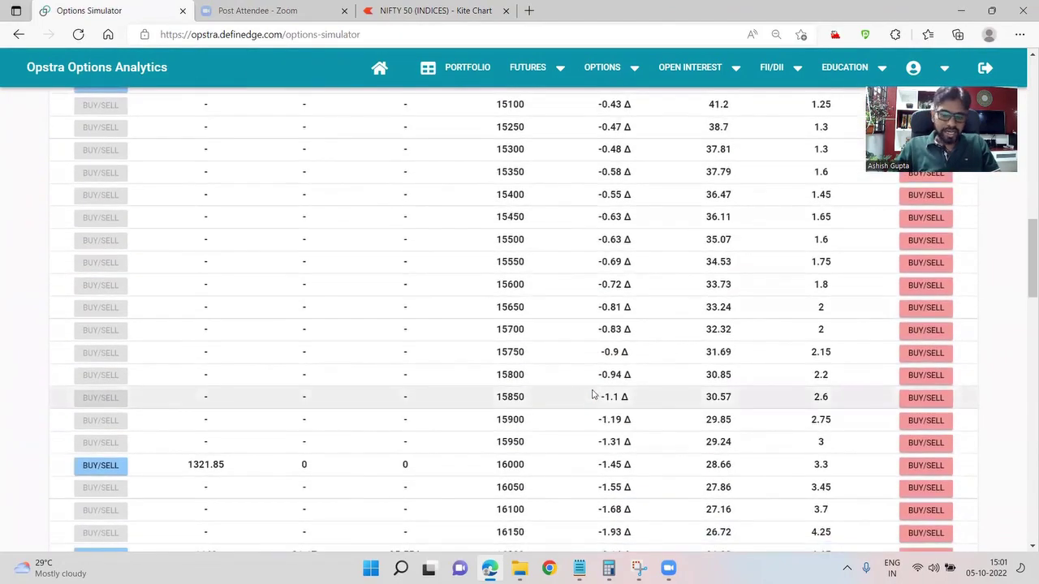
{"action": "scroll", "coordinate": [593, 394], "scroll_direction": "down", "scroll_amount": 7}
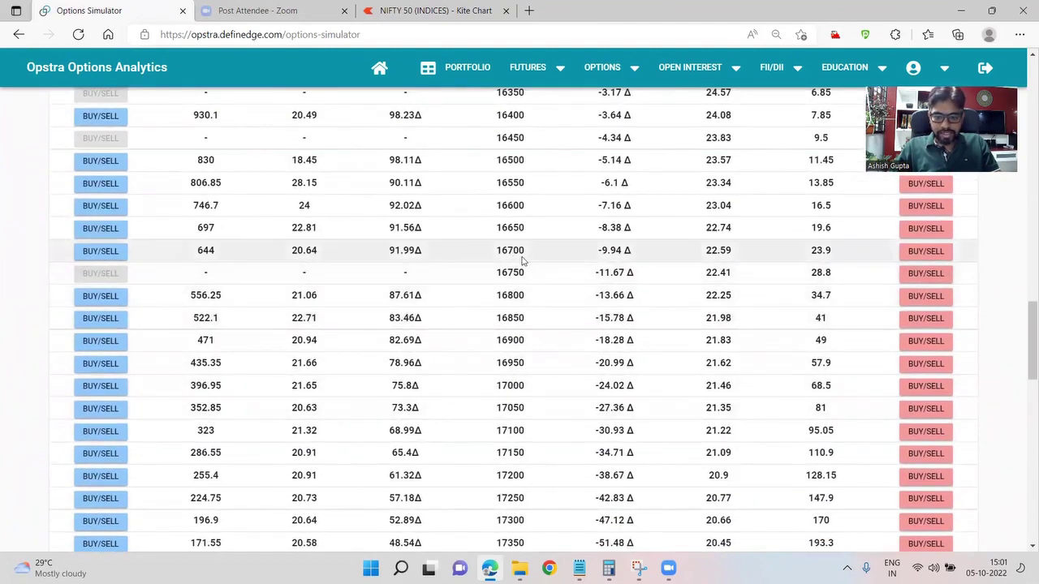
{"action": "scroll", "coordinate": [531, 395], "scroll_direction": "down", "scroll_amount": 2}
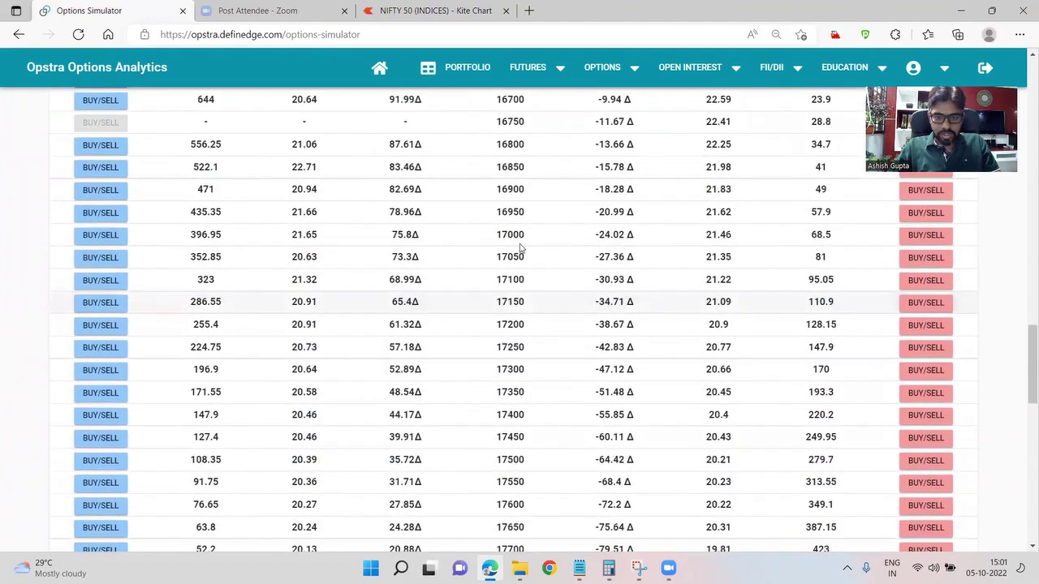
{"action": "left_click", "coordinate": [925, 235]}
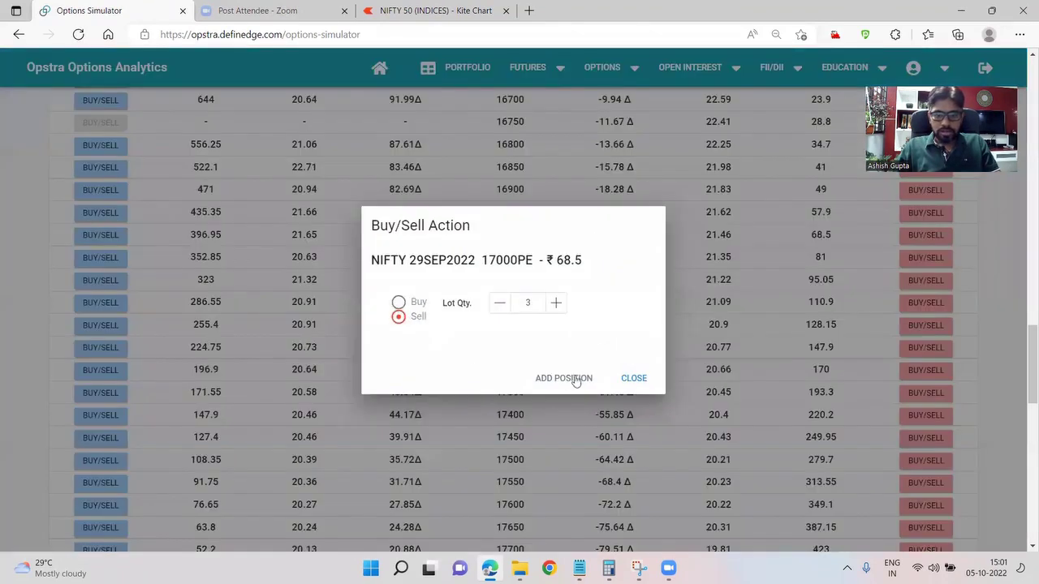
{"action": "left_click", "coordinate": [576, 378]}
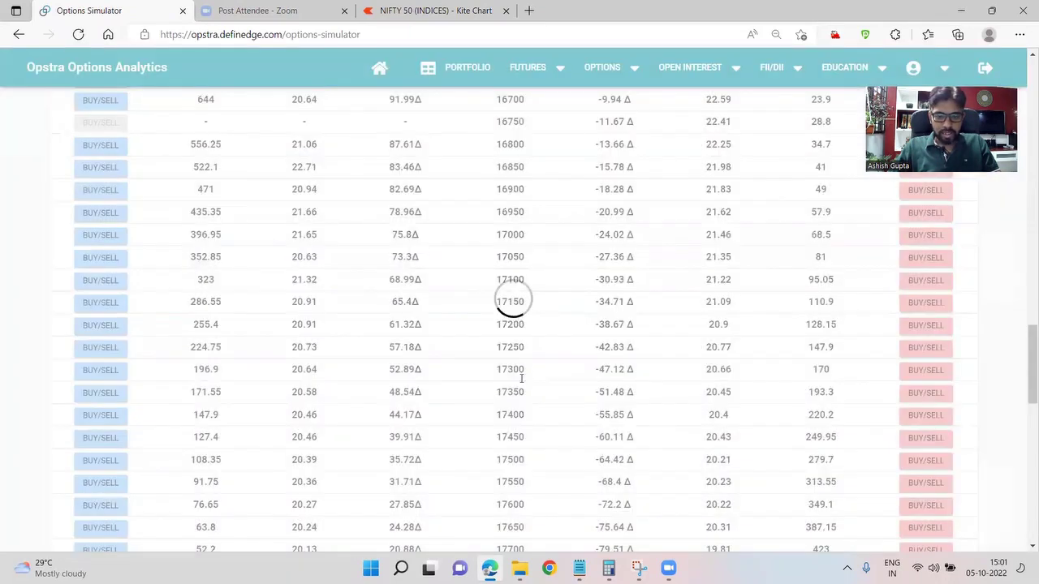
Add a three-lot buy position in the 29SEP2022 17650 CE as the upside hedge and review the combined payoff chart.
{"action": "scroll", "coordinate": [522, 378], "scroll_direction": "down", "scroll_amount": 2}
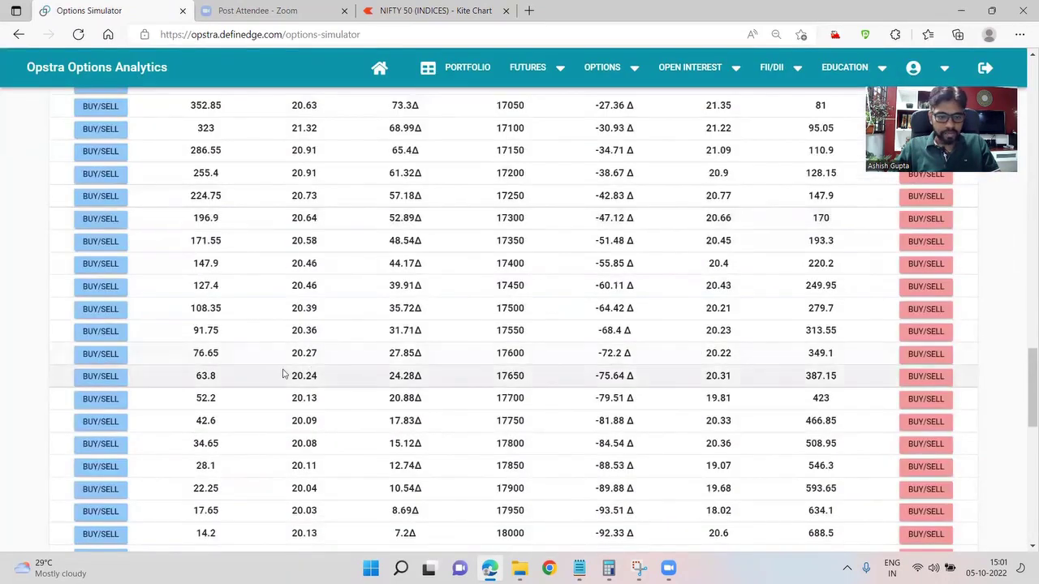
{"action": "left_click", "coordinate": [89, 377]}
{"action": "left_click", "coordinate": [541, 380]}
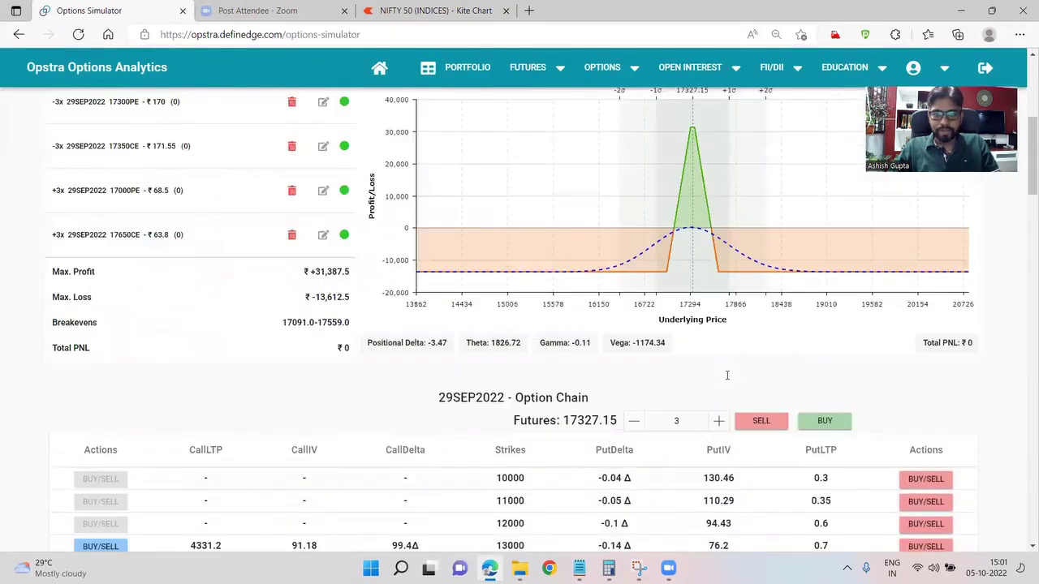
{"action": "scroll", "coordinate": [733, 387], "scroll_direction": "down", "scroll_amount": 5}
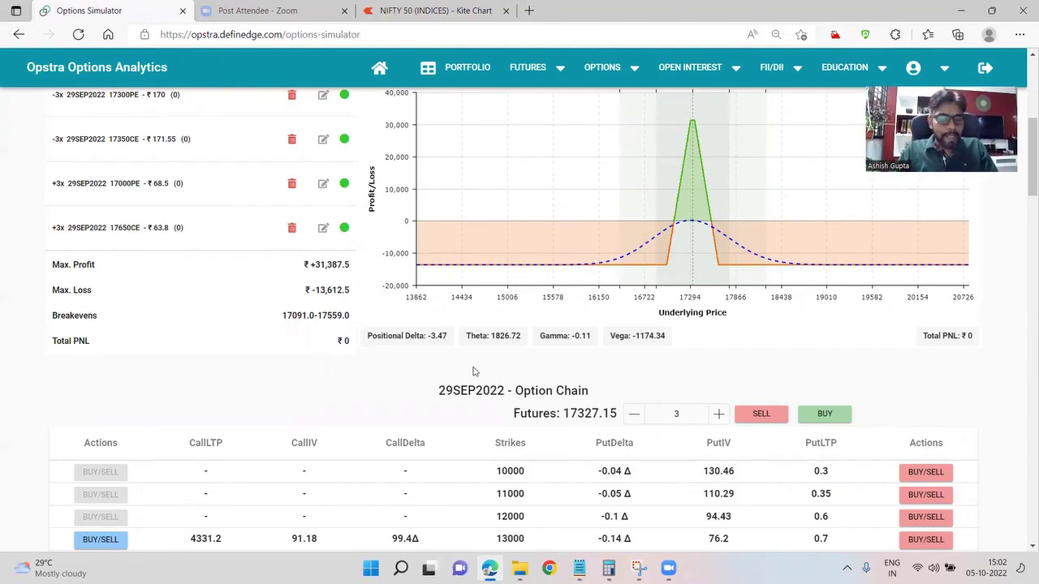
Advance the simulation by one trading day to 26-Sep-2022 15:05 and review the strategy's profit and loss.
{"action": "scroll", "coordinate": [638, 393], "scroll_direction": "up", "scroll_amount": 4}
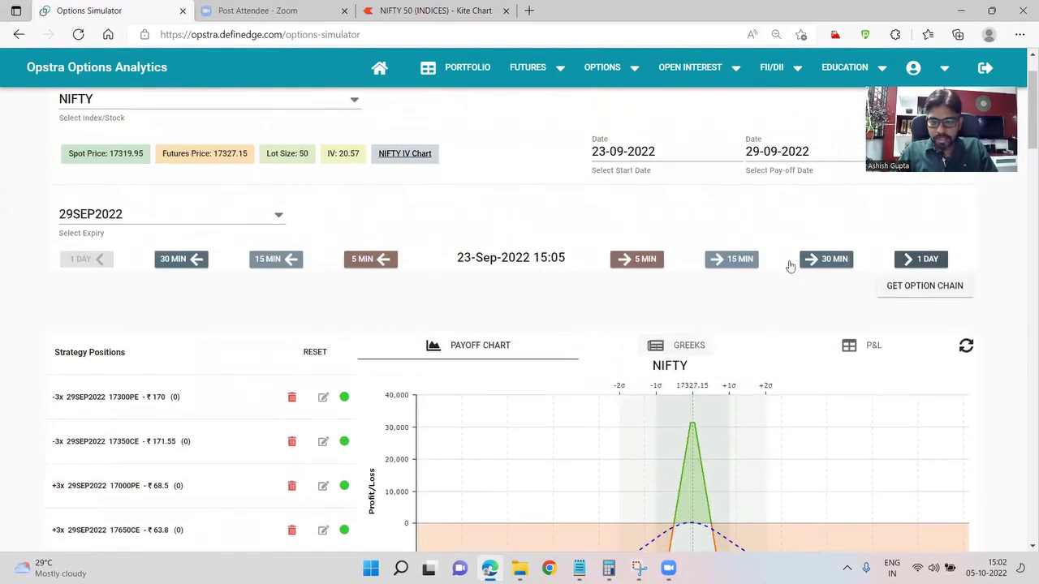
{"action": "left_click", "coordinate": [897, 267]}
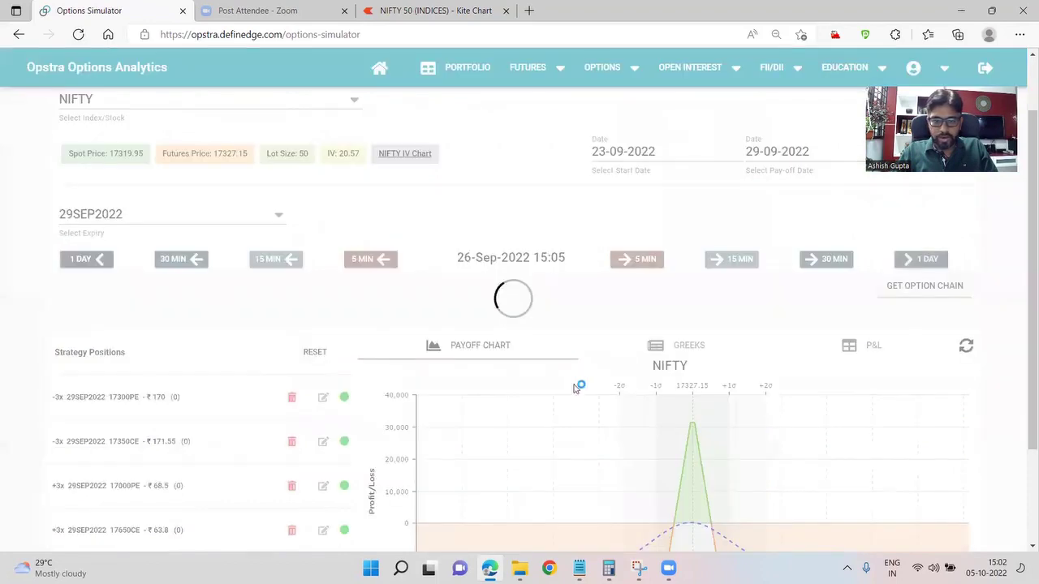
{"action": "scroll", "coordinate": [598, 357], "scroll_direction": "down", "scroll_amount": 2}
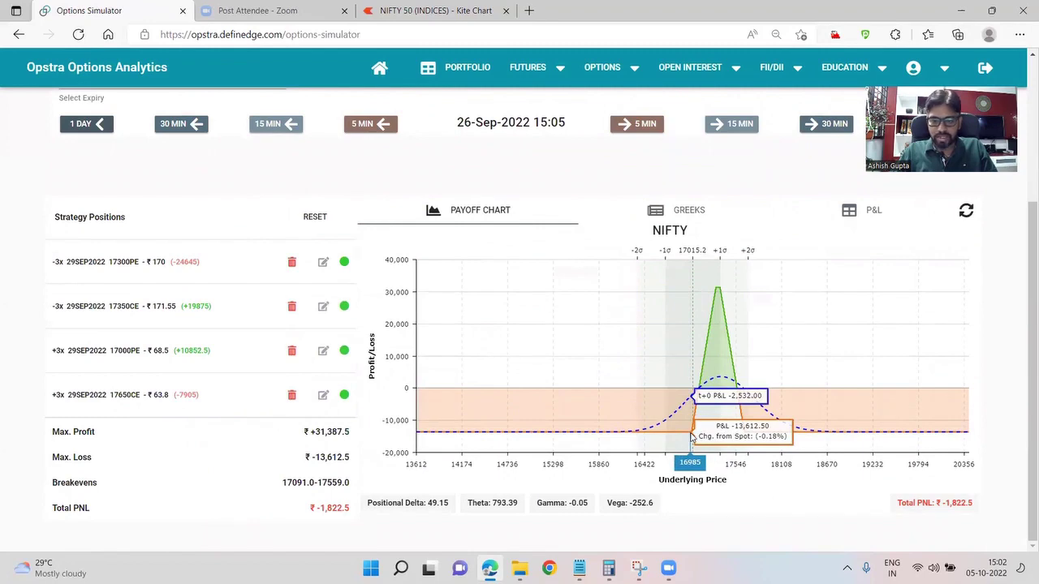
Load the 29SEP2022 option chain for 26-Sep-2022 15:05.
{"action": "scroll", "coordinate": [972, 354], "scroll_direction": "up", "scroll_amount": 1}
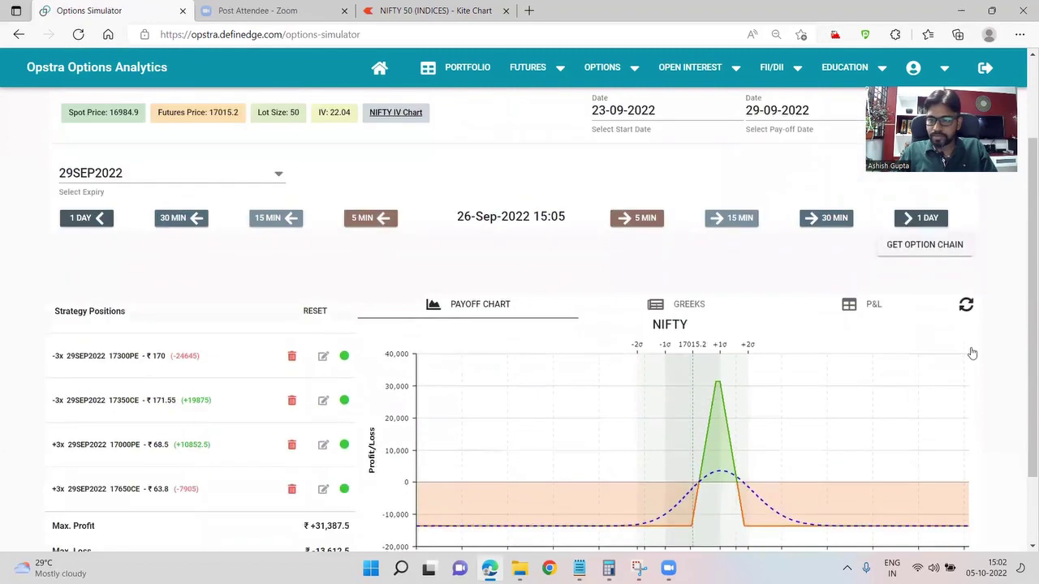
{"action": "scroll", "coordinate": [972, 354], "scroll_direction": "up", "scroll_amount": 2}
{"action": "left_click", "coordinate": [906, 362]}
{"action": "scroll", "coordinate": [491, 392], "scroll_direction": "down", "scroll_amount": 4}
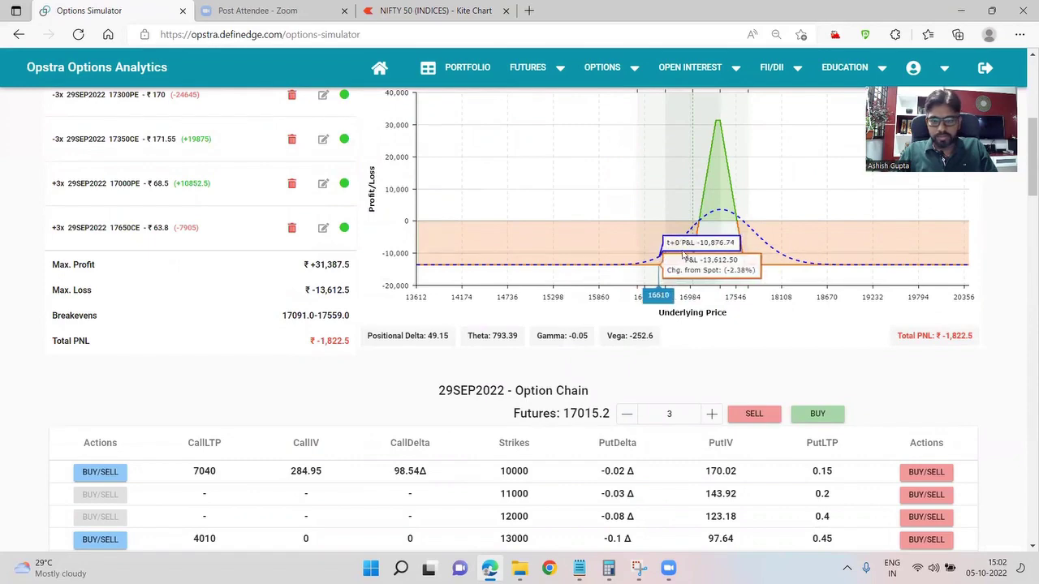
Rewind the simulation in 30-minute steps from 26-Sep-2022 15:05 to 26-Sep-2022 13:05.
{"action": "scroll", "coordinate": [708, 264], "scroll_direction": "up", "scroll_amount": 2}
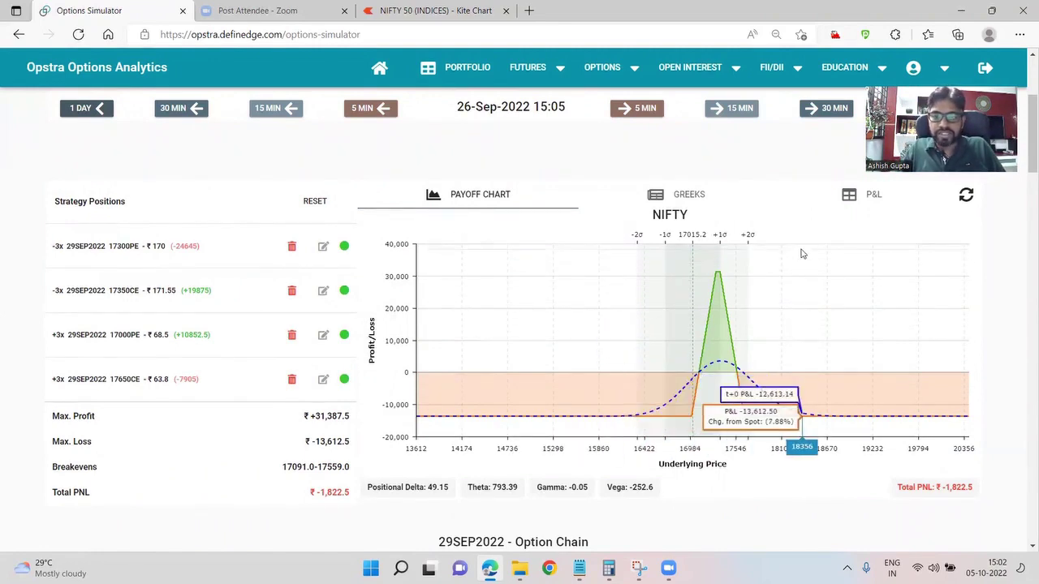
{"action": "left_click", "coordinate": [203, 108]}
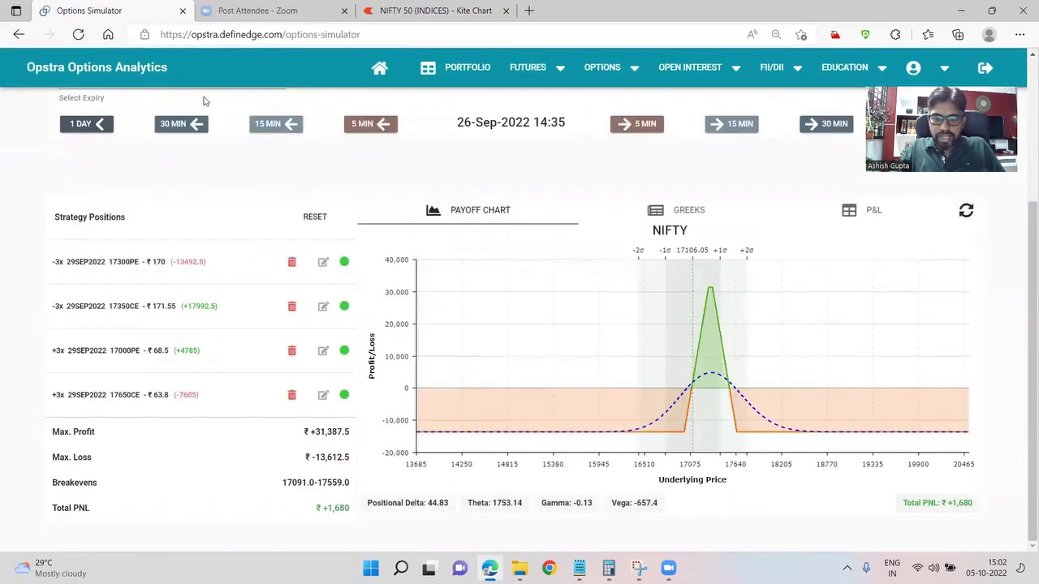
{"action": "left_click", "coordinate": [167, 128]}
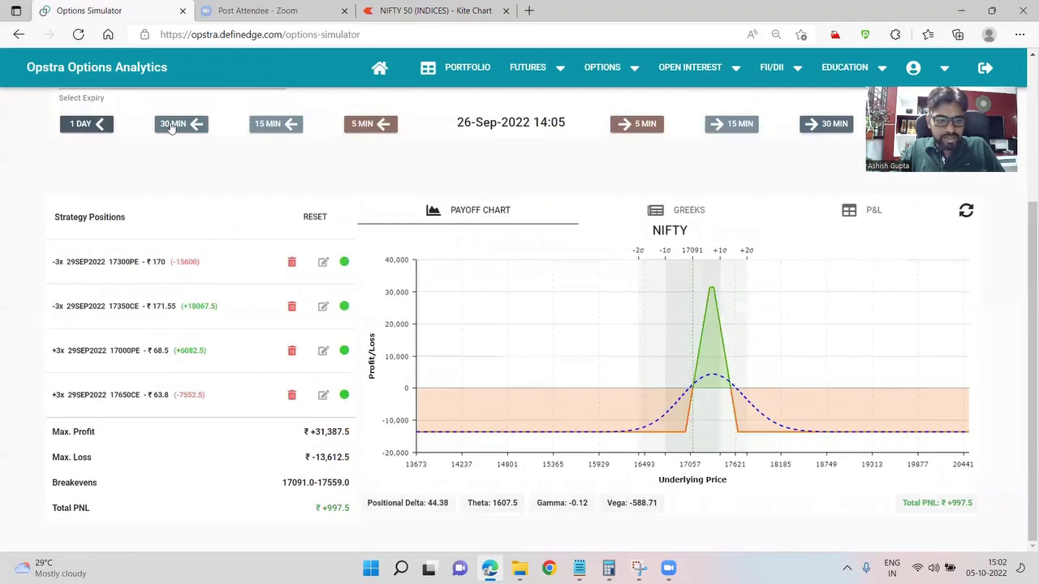
{"action": "left_click", "coordinate": [185, 126]}
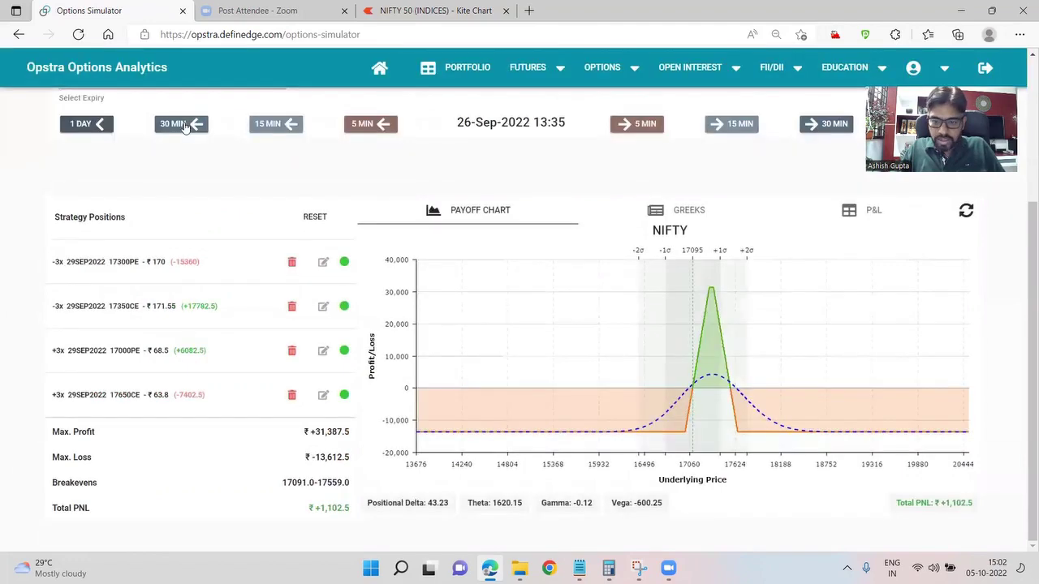
{"action": "left_click", "coordinate": [185, 125]}
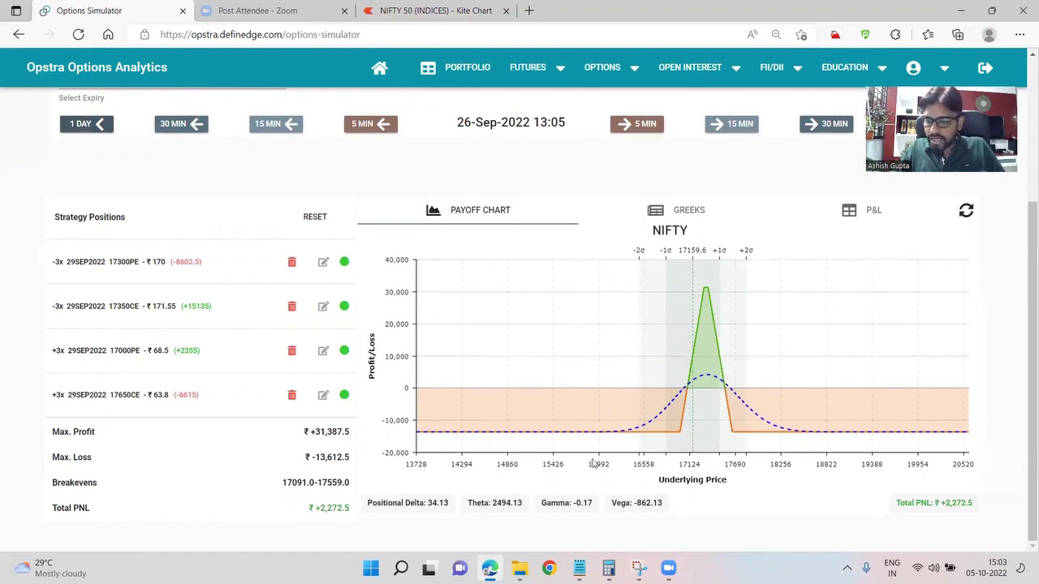
Load the 29SEP2022 option chain for 26-Sep-2022 13:05 and look up the call prices from 17550 to 17650.
{"action": "scroll", "coordinate": [897, 414], "scroll_direction": "up", "scroll_amount": 3}
{"action": "scroll", "coordinate": [895, 417], "scroll_direction": "down", "scroll_amount": 2}
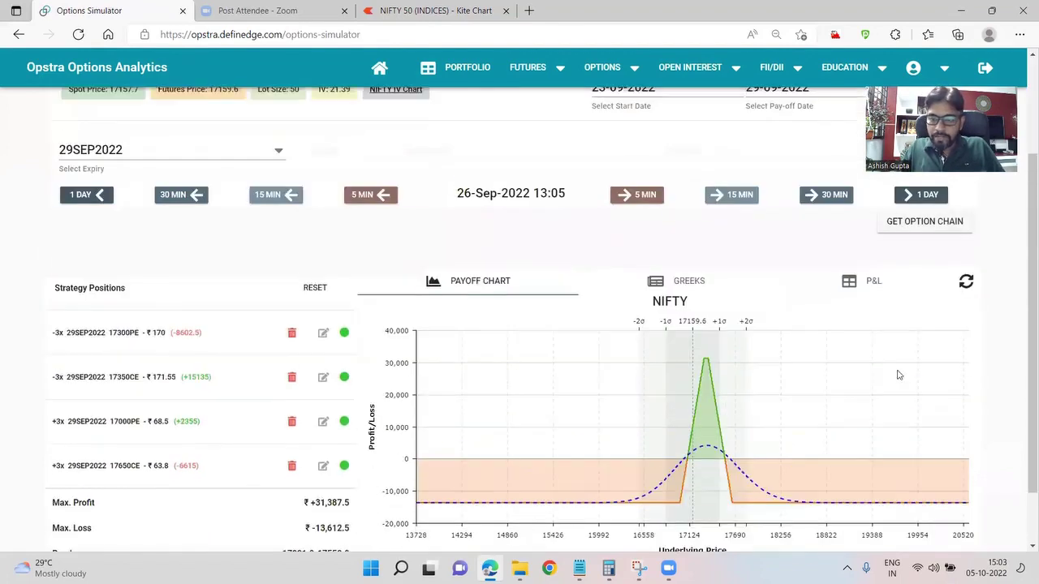
{"action": "left_click", "coordinate": [913, 211]}
{"action": "scroll", "coordinate": [690, 389], "scroll_direction": "down", "scroll_amount": 5}
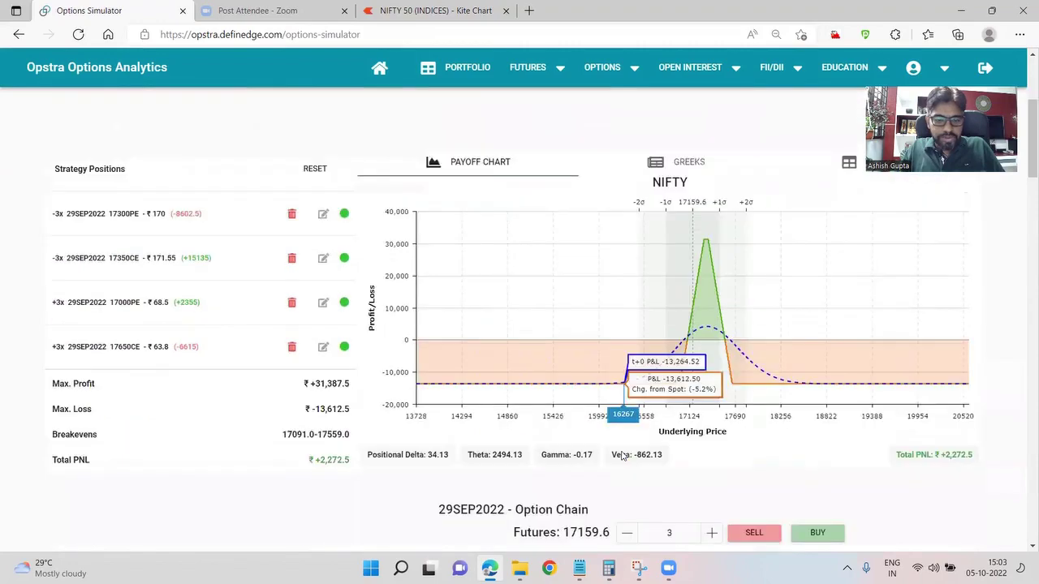
{"action": "scroll", "coordinate": [621, 451], "scroll_direction": "down", "scroll_amount": 15}
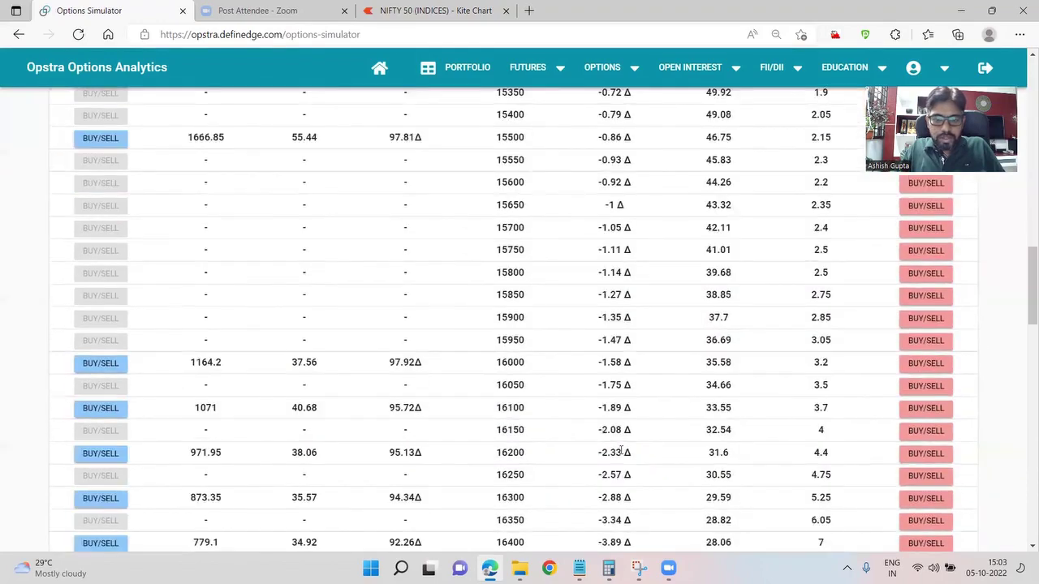
{"action": "scroll", "coordinate": [620, 455], "scroll_direction": "down", "scroll_amount": 4}
{"action": "scroll", "coordinate": [619, 454], "scroll_direction": "up", "scroll_amount": 2}
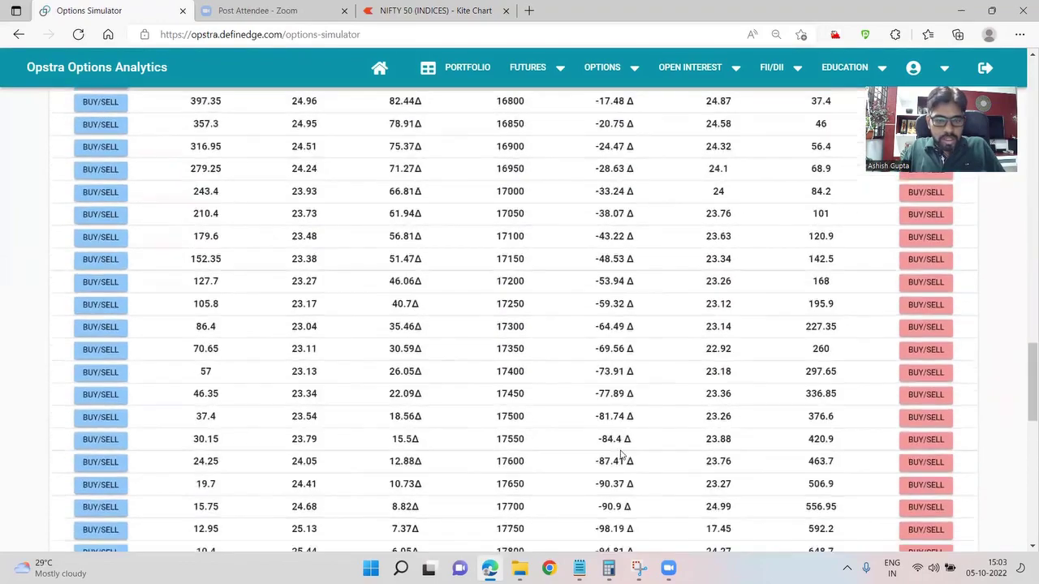
{"action": "scroll", "coordinate": [619, 456], "scroll_direction": "down", "scroll_amount": 1}
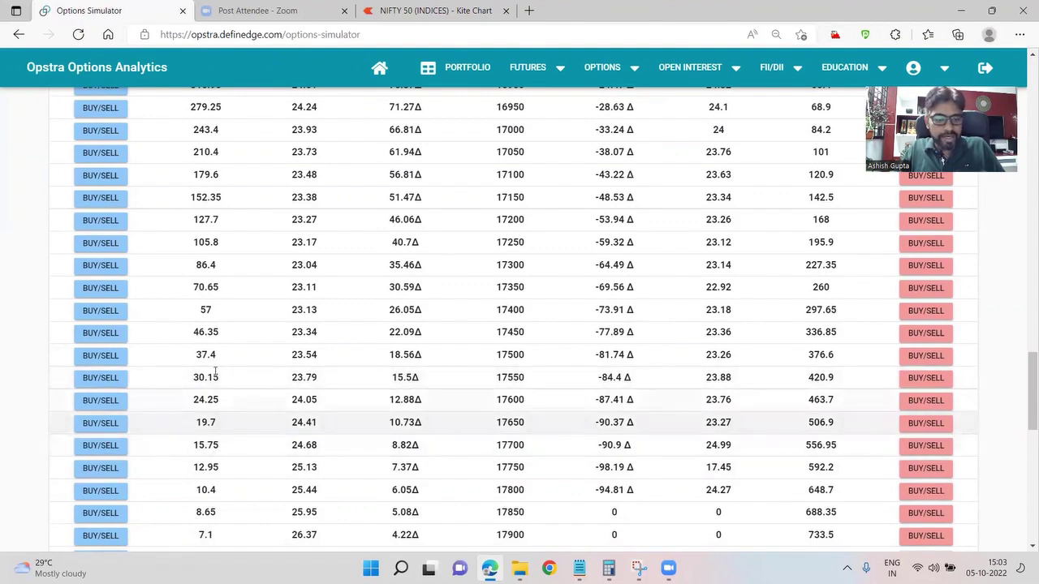
Exit the long 29SEP2022 17650 CE position at an exit price of 19.7.
{"action": "scroll", "coordinate": [589, 381], "scroll_direction": "up", "scroll_amount": 15}
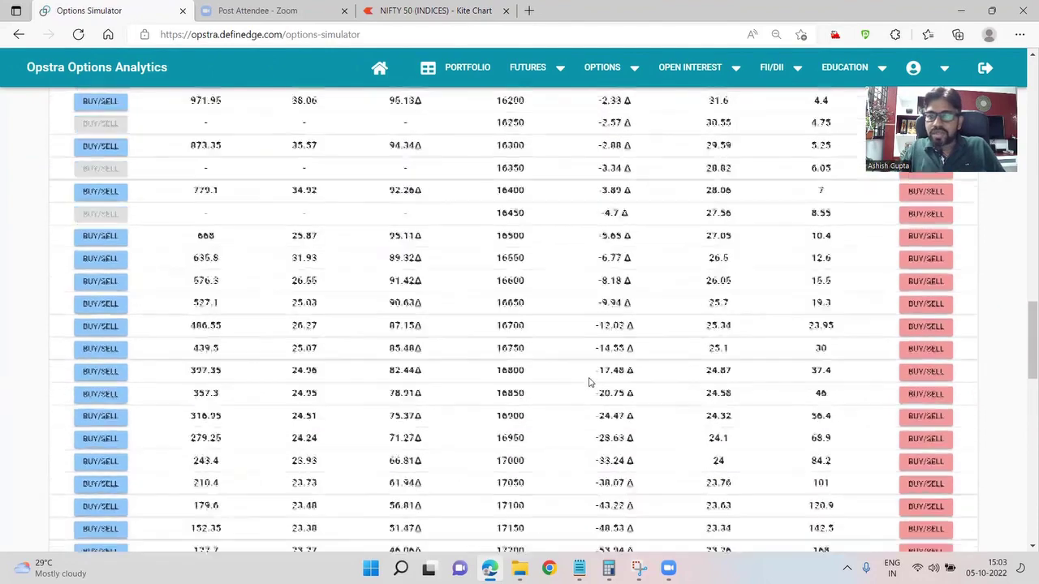
{"action": "scroll", "coordinate": [588, 386], "scroll_direction": "up", "scroll_amount": 5}
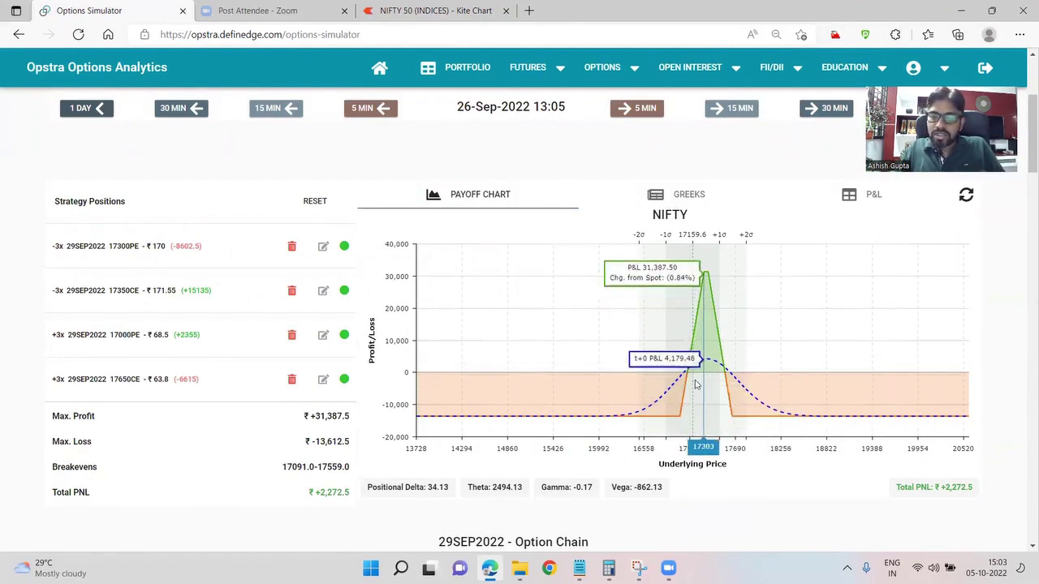
{"action": "double_click", "coordinate": [958, 490]}
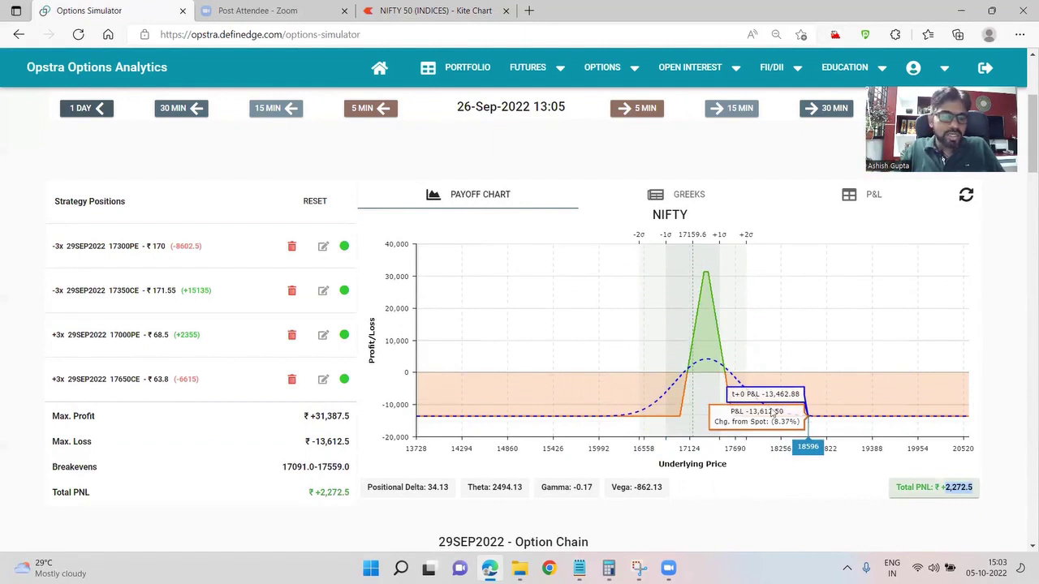
{"action": "left_click", "coordinate": [323, 379]}
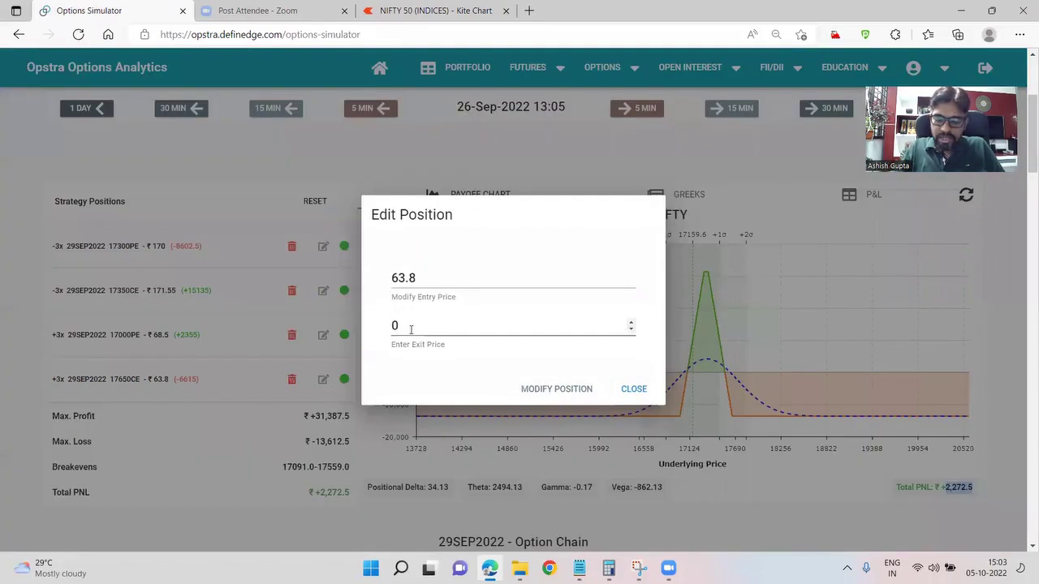
{"action": "left_click", "coordinate": [410, 328]}
{"action": "key", "text": "BackSpace"}
{"action": "type", "text": "19.7"}
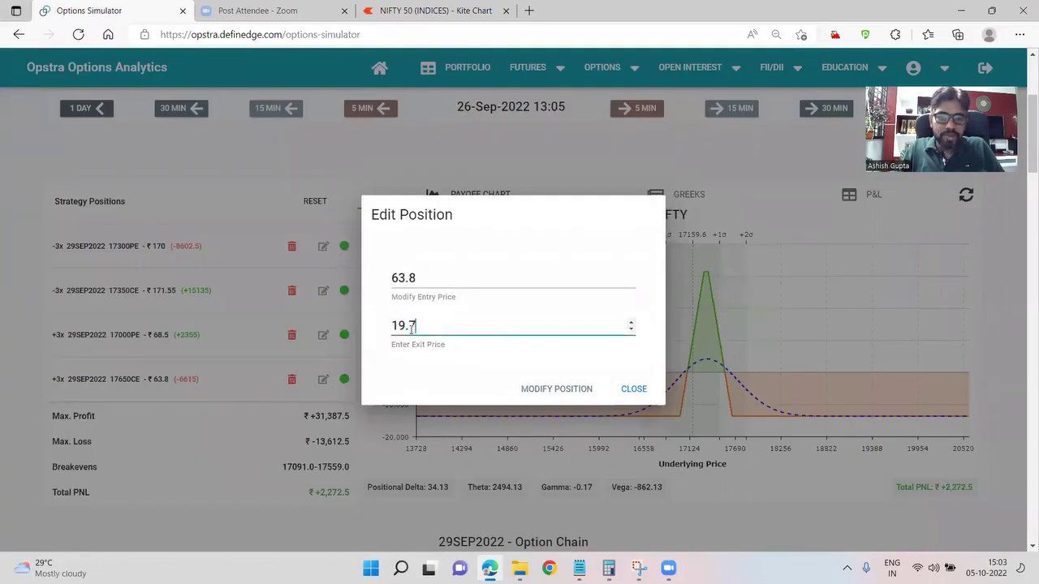
{"action": "key", "text": "Return"}
{"action": "left_click", "coordinate": [524, 394]}
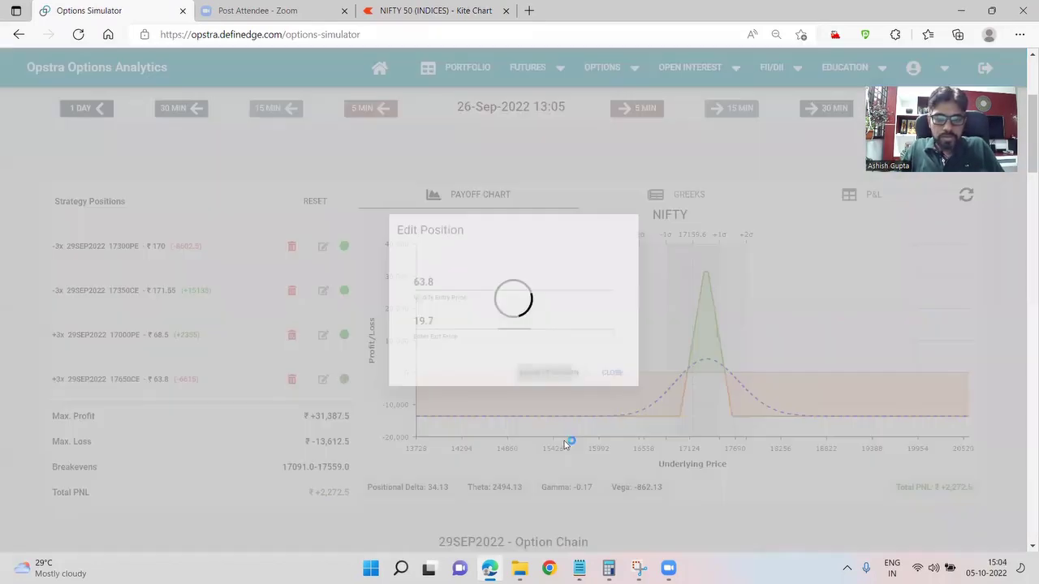
Add a three-lot buy position in the 29SEP2022 17550 CE at 30.15 and review the adjusted payoff chart.
{"action": "scroll", "coordinate": [625, 367], "scroll_direction": "down", "scroll_amount": 5}
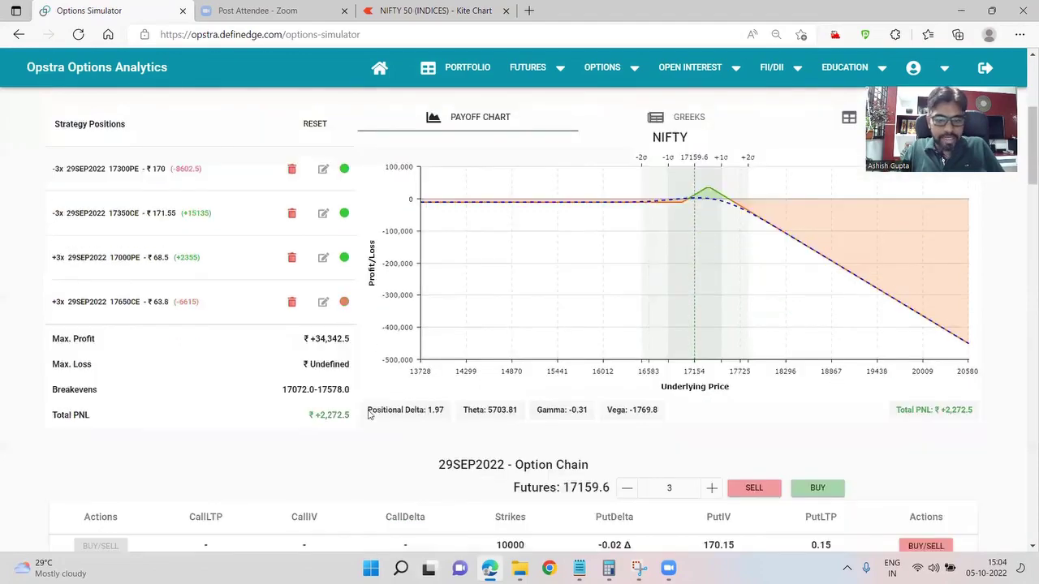
{"action": "scroll", "coordinate": [625, 367], "scroll_direction": "down", "scroll_amount": 9}
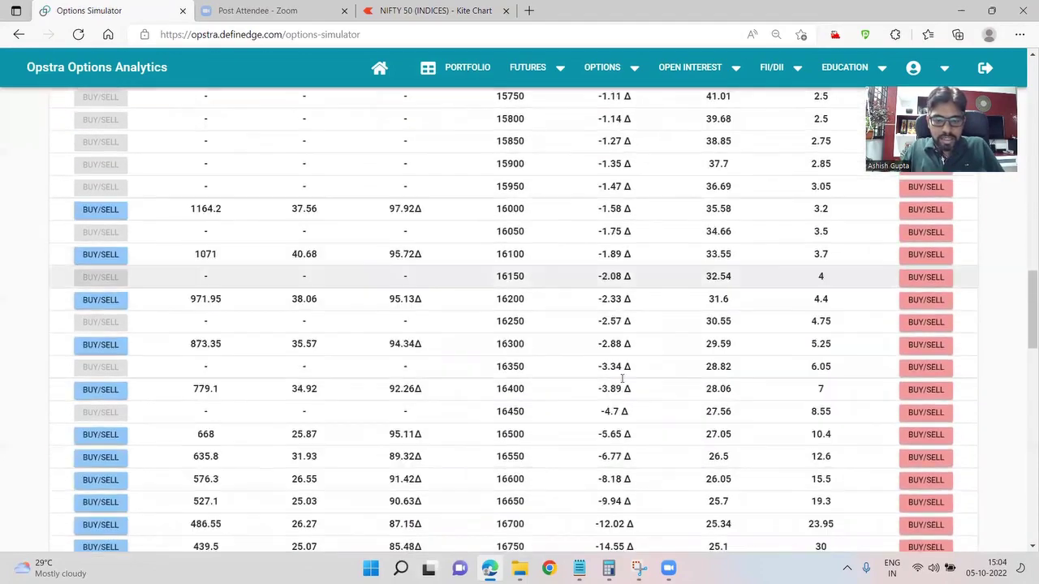
{"action": "scroll", "coordinate": [538, 363], "scroll_direction": "down", "scroll_amount": 5}
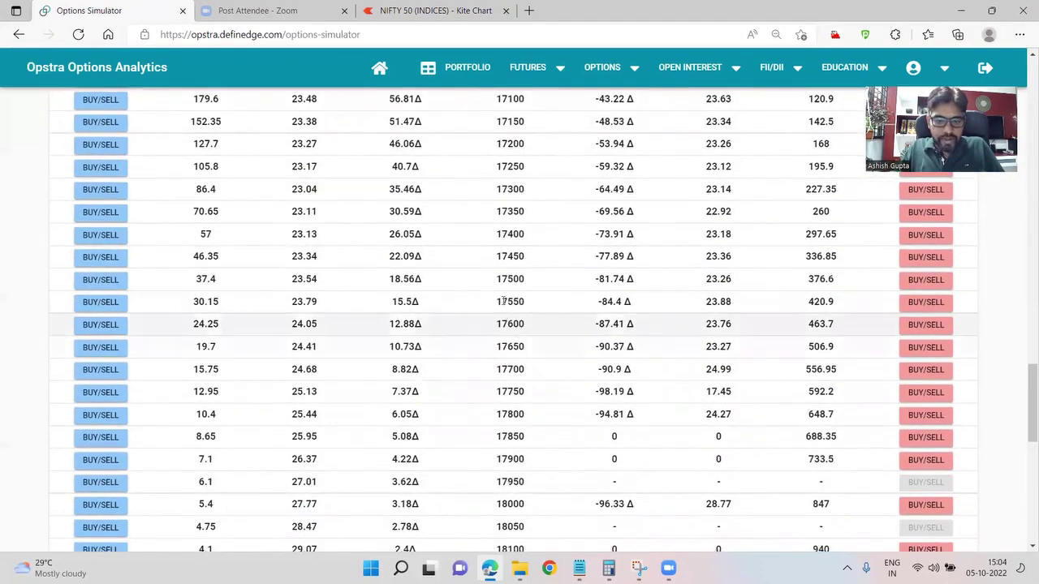
{"action": "left_click", "coordinate": [110, 305]}
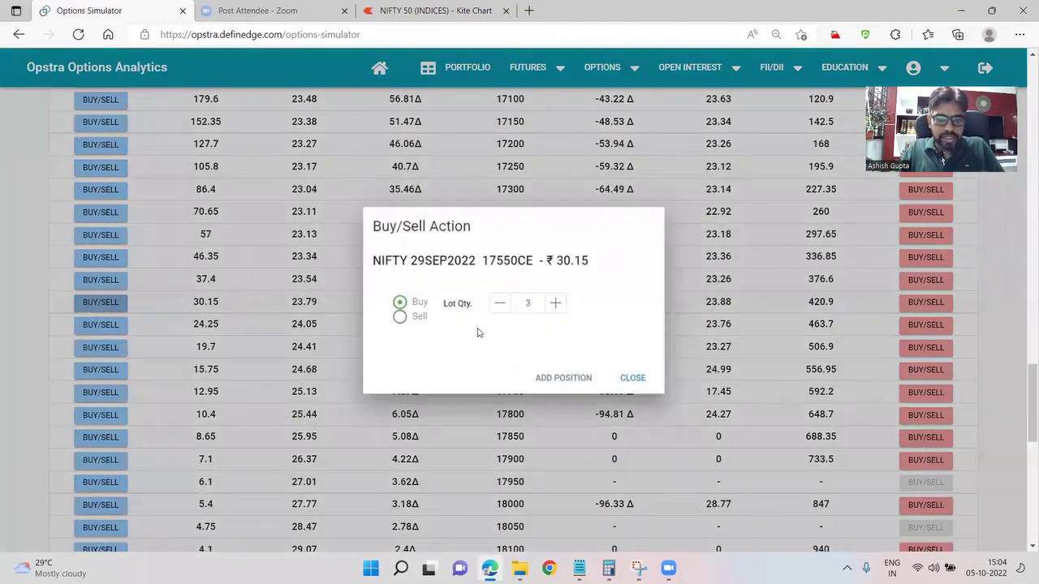
{"action": "left_click", "coordinate": [577, 381]}
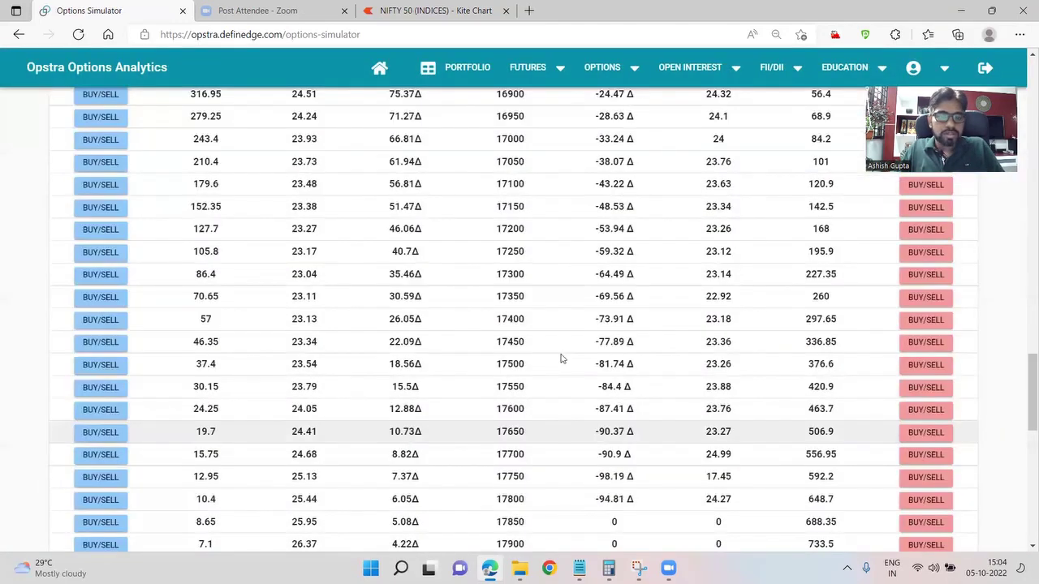
{"action": "scroll", "coordinate": [560, 358], "scroll_direction": "up", "scroll_amount": 20}
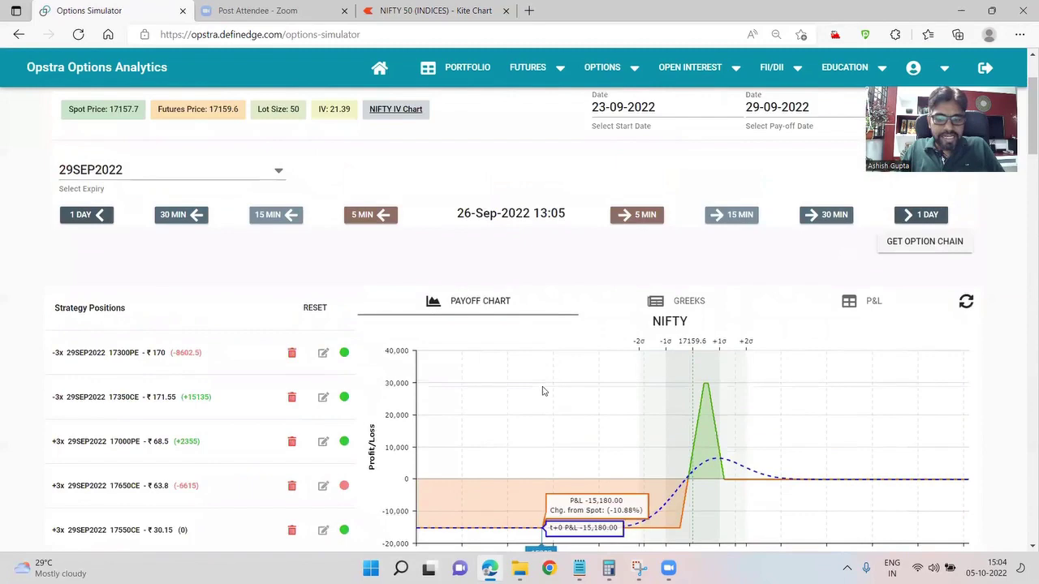
{"action": "scroll", "coordinate": [544, 391], "scroll_direction": "down", "scroll_amount": 3}
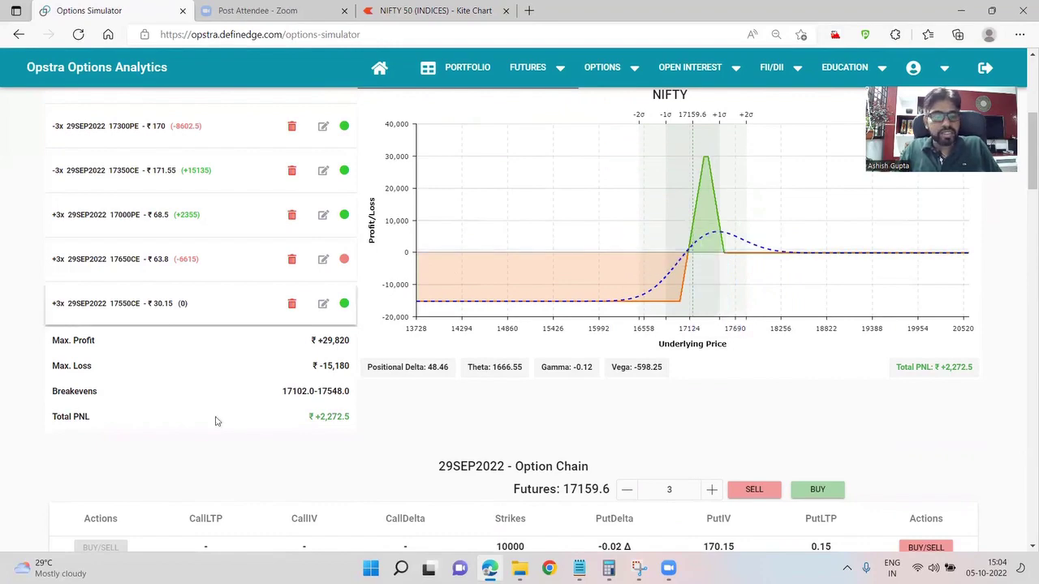
{"action": "scroll", "coordinate": [379, 401], "scroll_direction": "down", "scroll_amount": 2}
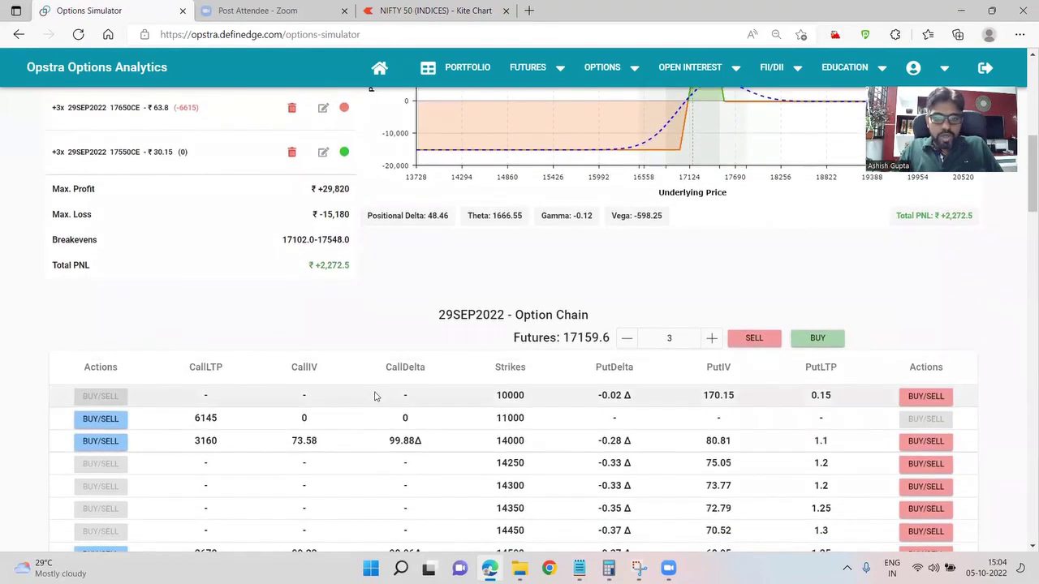
Advance the simulation in 30-minute steps to 26-Sep-2022 14:05 and review the adjusted strategy's profit and loss.
{"action": "scroll", "coordinate": [377, 397], "scroll_direction": "up", "scroll_amount": 4}
{"action": "scroll", "coordinate": [374, 395], "scroll_direction": "up", "scroll_amount": 2}
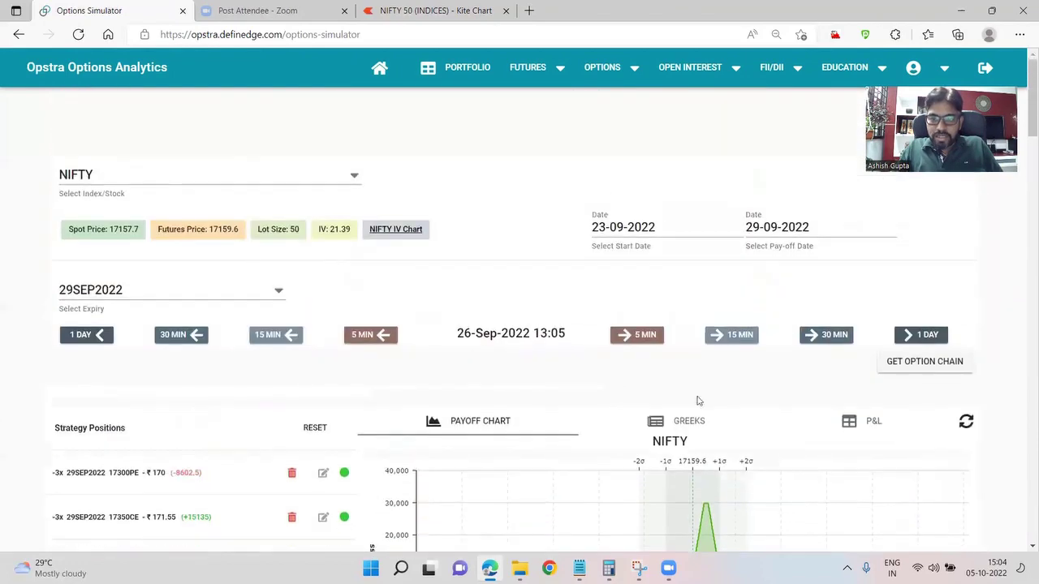
{"action": "left_click", "coordinate": [826, 338]}
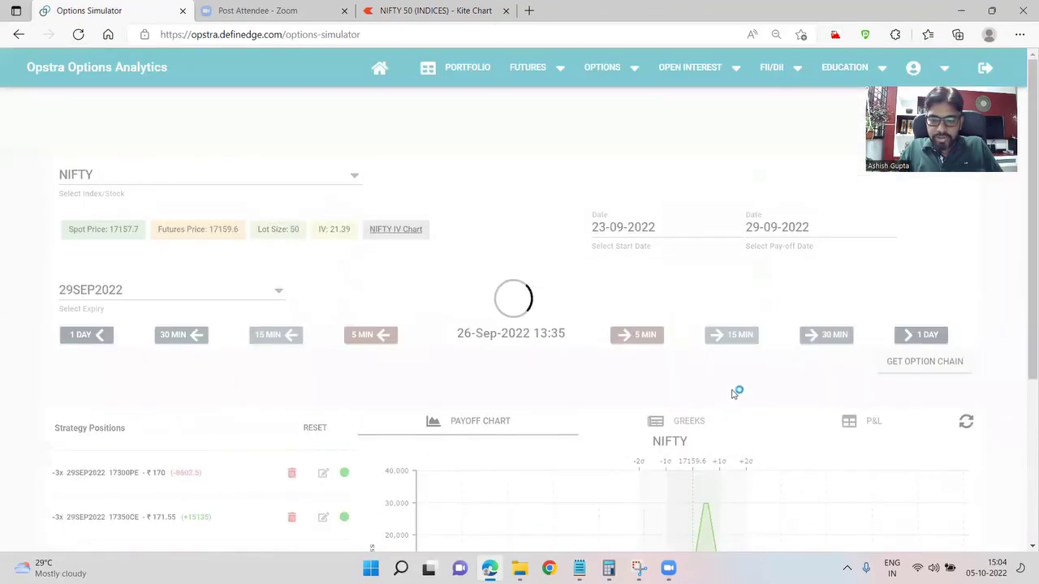
{"action": "scroll", "coordinate": [731, 386], "scroll_direction": "down", "scroll_amount": 3}
{"action": "scroll", "coordinate": [724, 371], "scroll_direction": "up", "scroll_amount": 2}
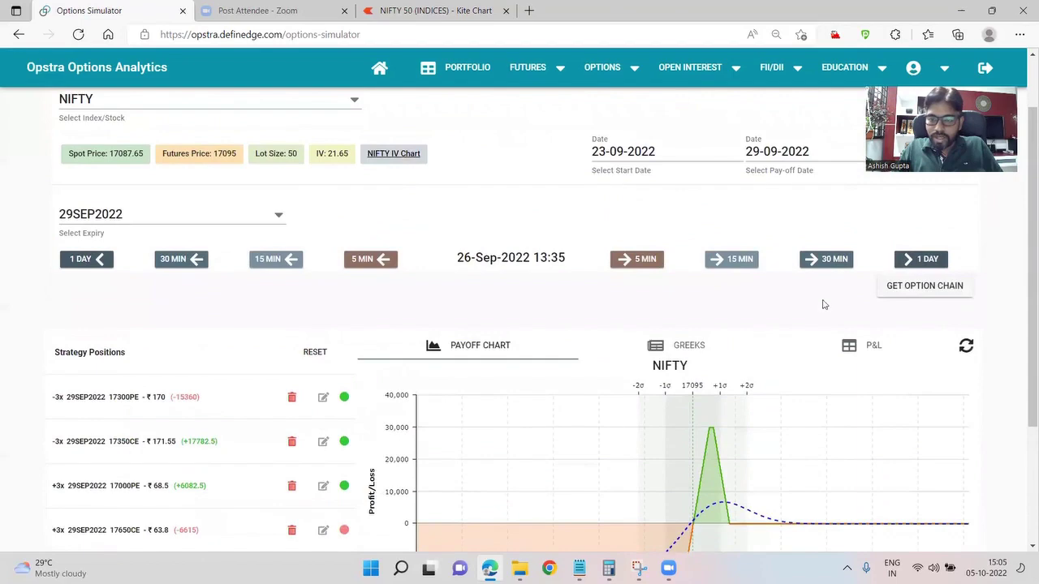
{"action": "left_click", "coordinate": [826, 261]}
{"action": "scroll", "coordinate": [777, 357], "scroll_direction": "down", "scroll_amount": 2}
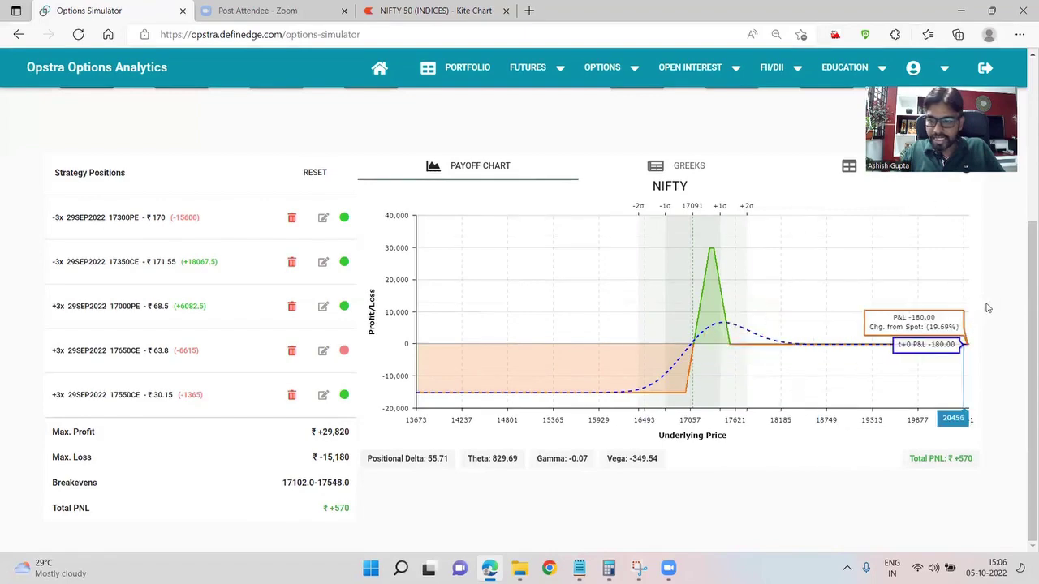
Load the 29SEP2022 option chain for 26-Sep-2022 14:05.
{"action": "scroll", "coordinate": [1007, 355], "scroll_direction": "up", "scroll_amount": 1}
{"action": "scroll", "coordinate": [1007, 355], "scroll_direction": "up", "scroll_amount": 3}
{"action": "scroll", "coordinate": [885, 389], "scroll_direction": "down", "scroll_amount": 2}
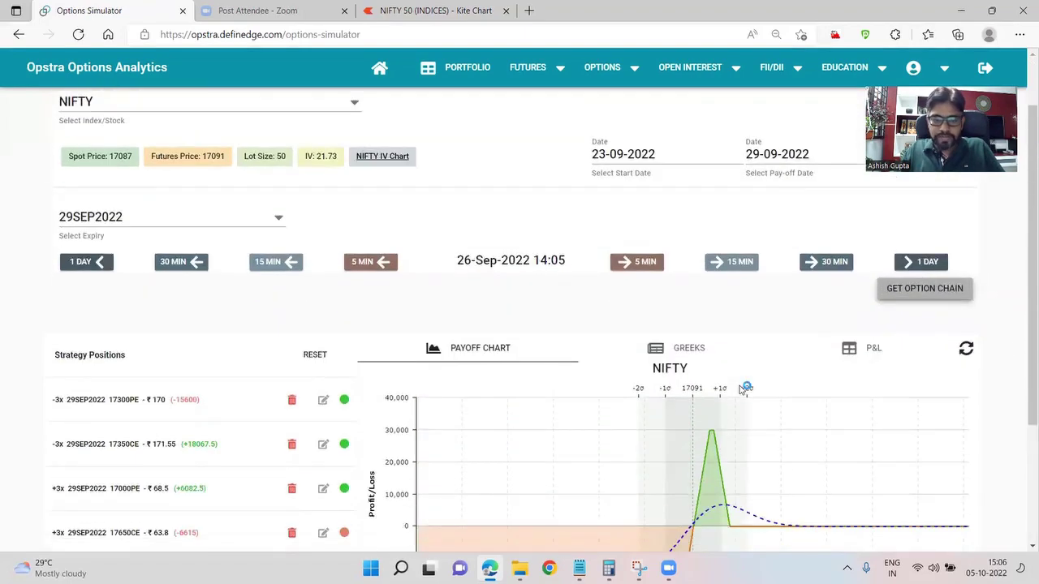
{"action": "scroll", "coordinate": [739, 391], "scroll_direction": "down", "scroll_amount": 3}
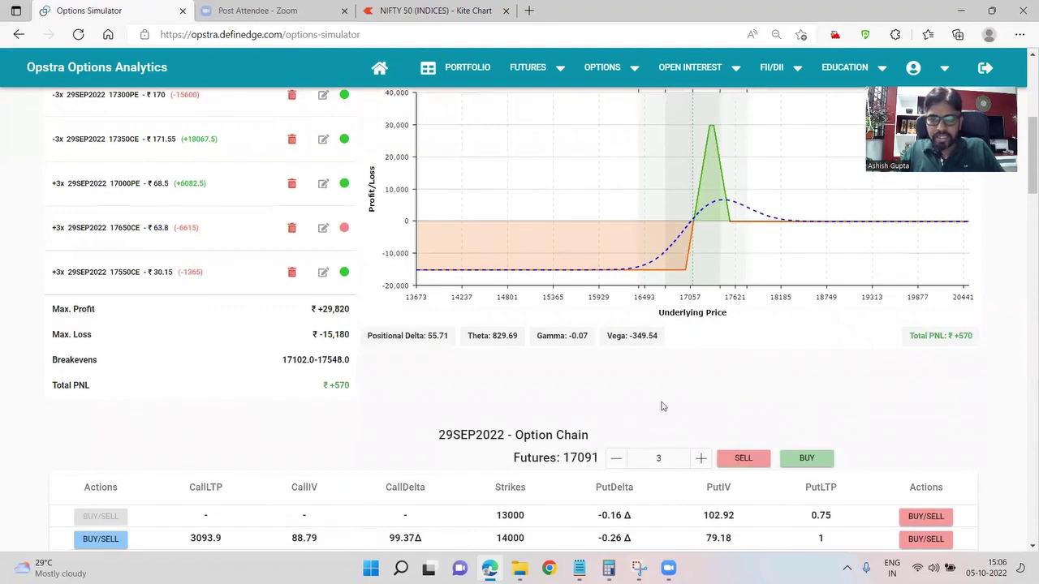
Advance the simulation in 30-minute steps to 26-Sep-2022 15:05, checking the payoff and total profit and loss at each step.
{"action": "scroll", "coordinate": [662, 406], "scroll_direction": "up", "scroll_amount": 3}
{"action": "scroll", "coordinate": [578, 395], "scroll_direction": "down", "scroll_amount": 1}
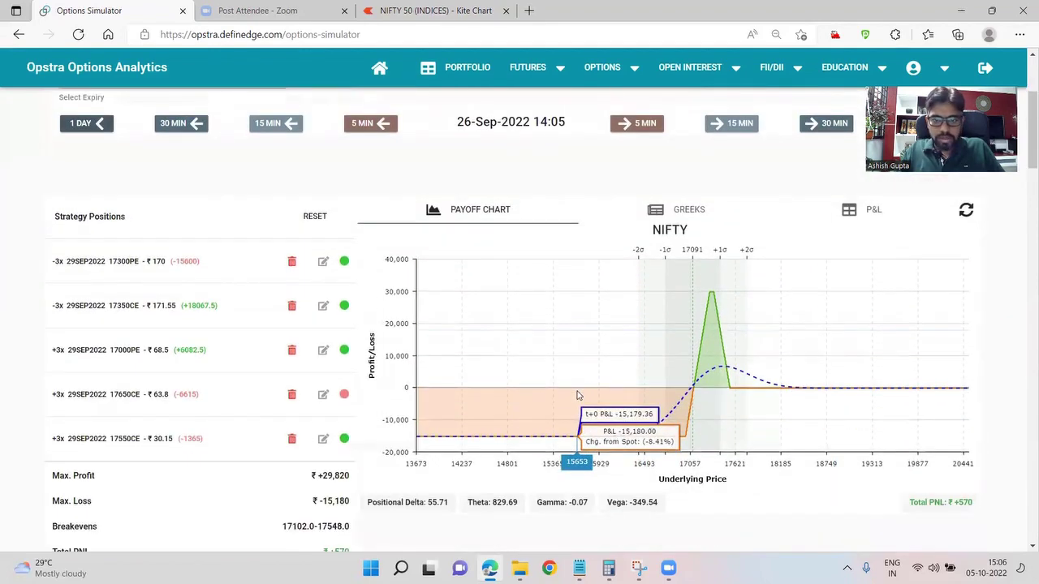
{"action": "scroll", "coordinate": [577, 395], "scroll_direction": "down", "scroll_amount": 1}
{"action": "left_click", "coordinate": [821, 108]}
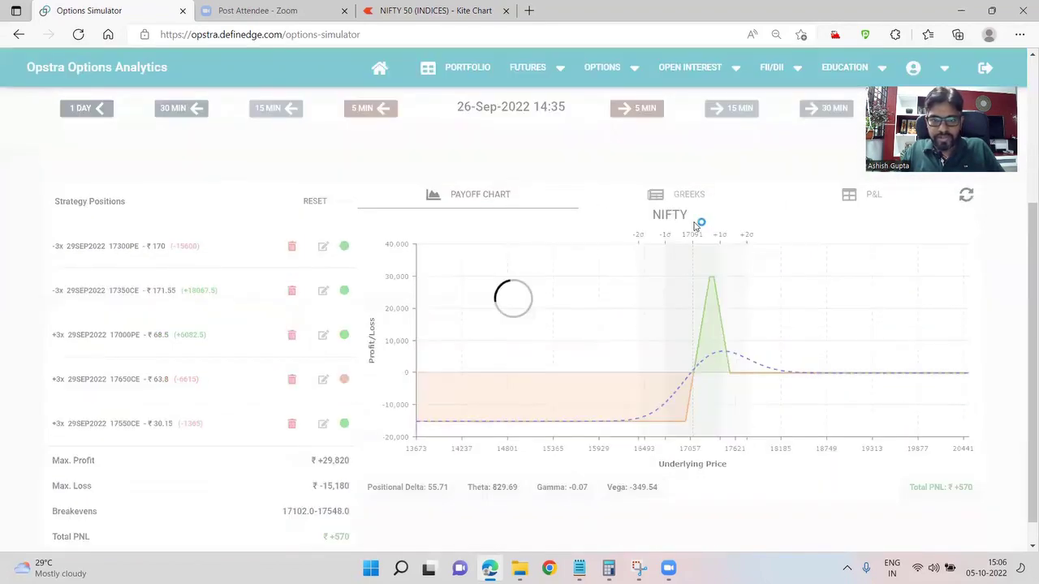
{"action": "scroll", "coordinate": [705, 422], "scroll_direction": "down", "scroll_amount": 1}
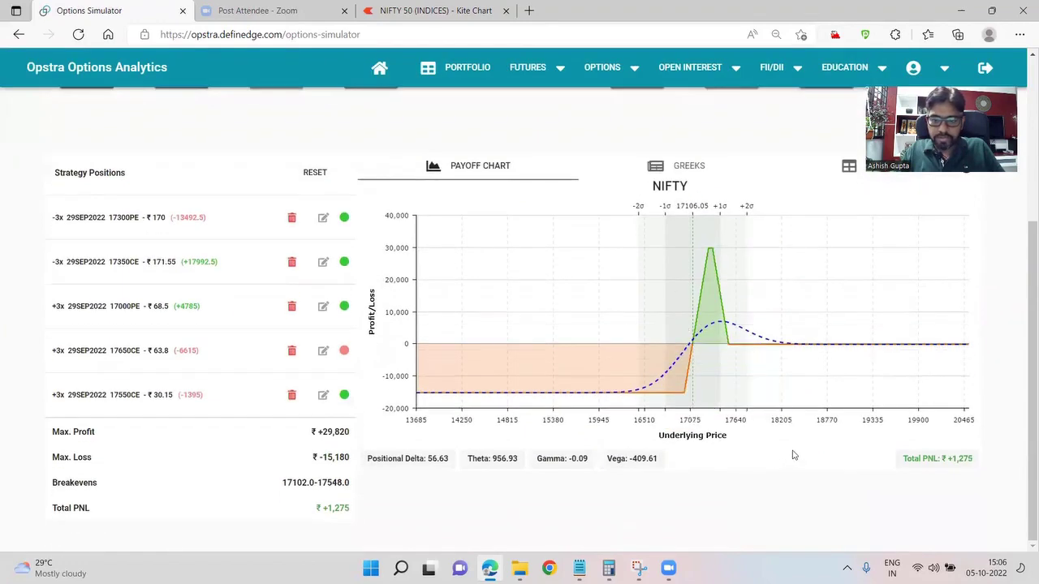
{"action": "scroll", "coordinate": [737, 459], "scroll_direction": "up", "scroll_amount": 3}
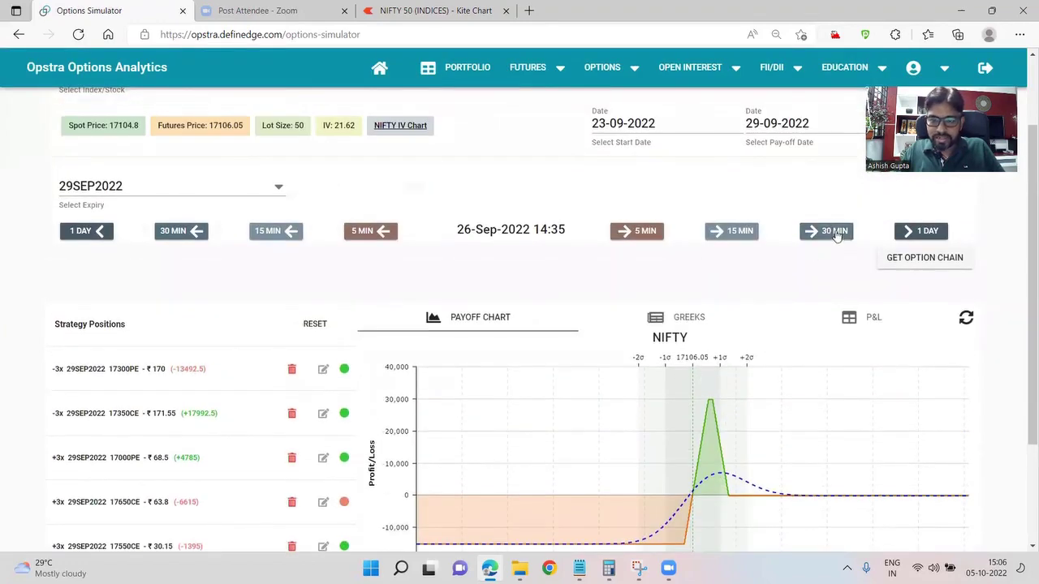
{"action": "left_click", "coordinate": [835, 235]}
{"action": "scroll", "coordinate": [712, 419], "scroll_direction": "down", "scroll_amount": 3}
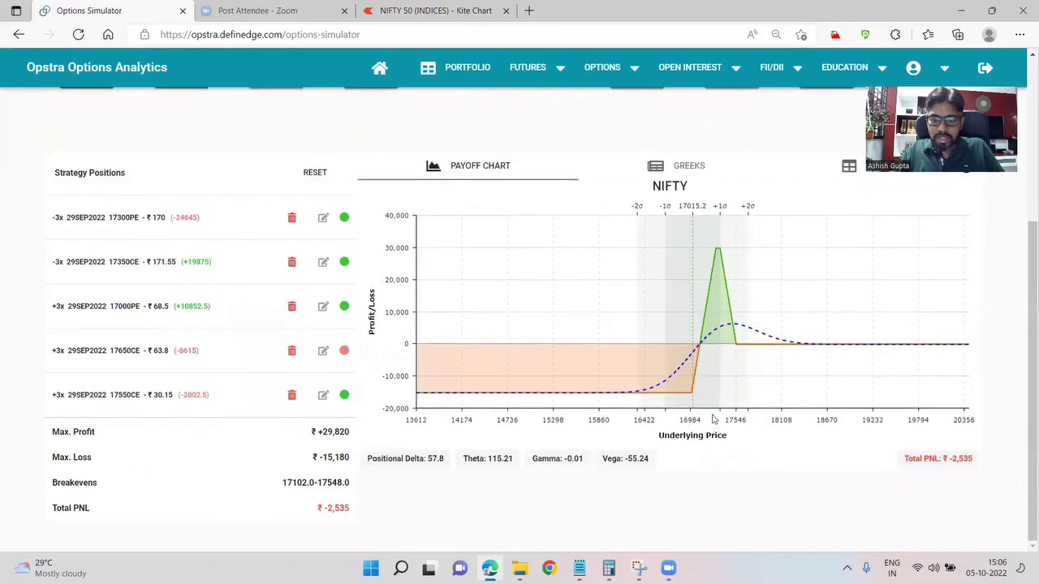
Load the 29SEP2022 option chain for 26-Sep-2022 15:05 and check the futures price against the current positions and payoff.
{"action": "scroll", "coordinate": [872, 414], "scroll_direction": "up", "scroll_amount": 4}
{"action": "left_click", "coordinate": [904, 336]}
{"action": "scroll", "coordinate": [630, 376], "scroll_direction": "down", "scroll_amount": 7}
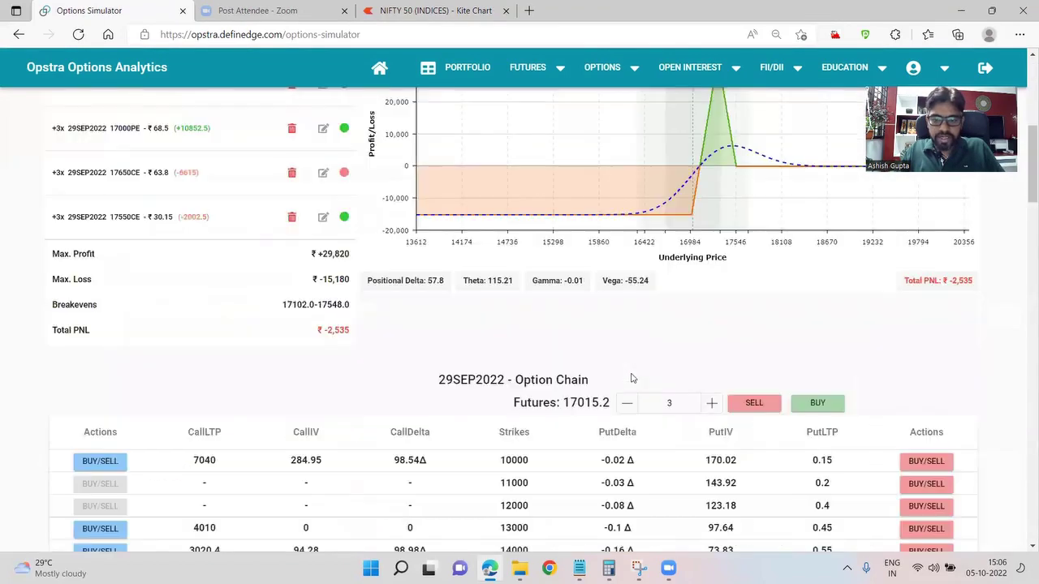
{"action": "scroll", "coordinate": [632, 378], "scroll_direction": "down", "scroll_amount": 2}
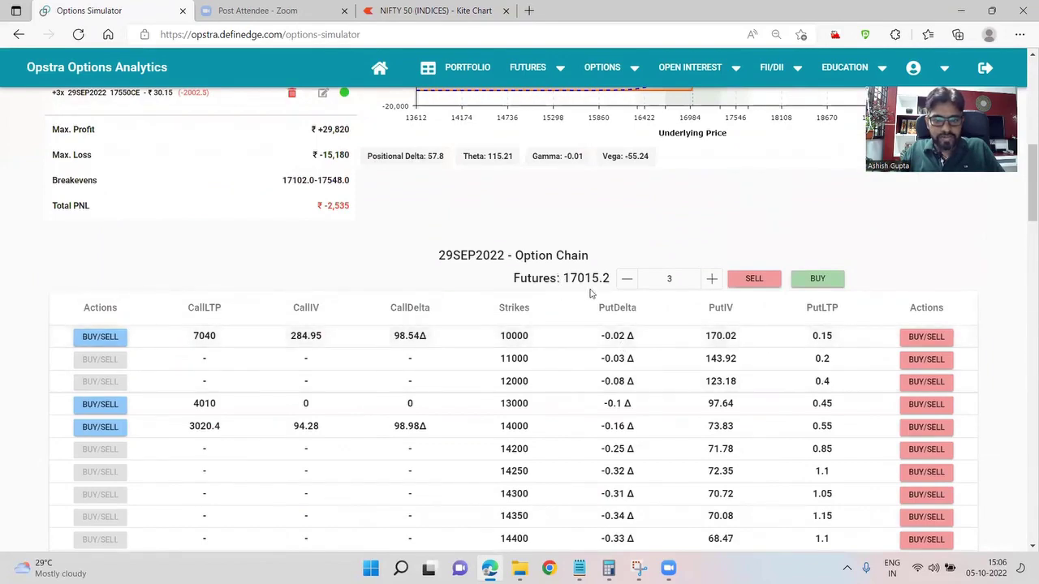
{"action": "scroll", "coordinate": [592, 298], "scroll_direction": "down", "scroll_amount": 3}
{"action": "scroll", "coordinate": [590, 297], "scroll_direction": "up", "scroll_amount": 8}
{"action": "scroll", "coordinate": [590, 299], "scroll_direction": "down", "scroll_amount": 3}
{"action": "scroll", "coordinate": [590, 299], "scroll_direction": "down", "scroll_amount": 1}
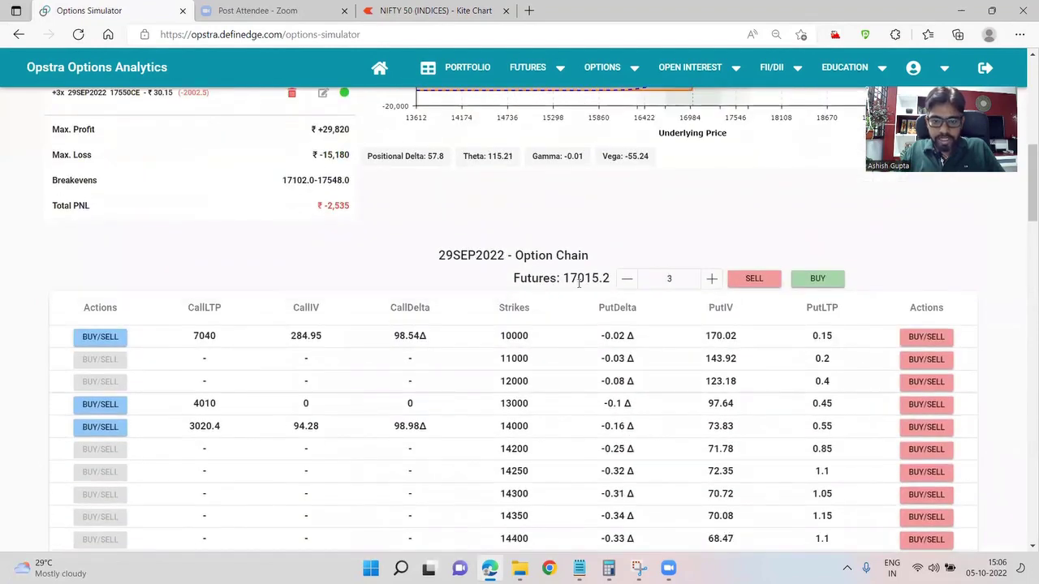
{"action": "scroll", "coordinate": [541, 308], "scroll_direction": "up", "scroll_amount": 2}
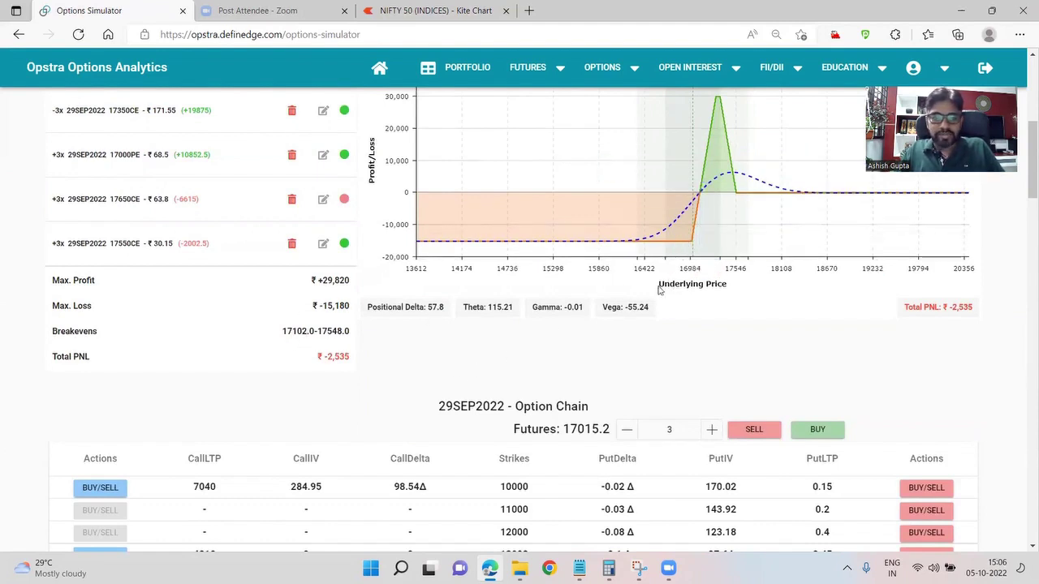
{"action": "scroll", "coordinate": [800, 387], "scroll_direction": "up", "scroll_amount": 3}
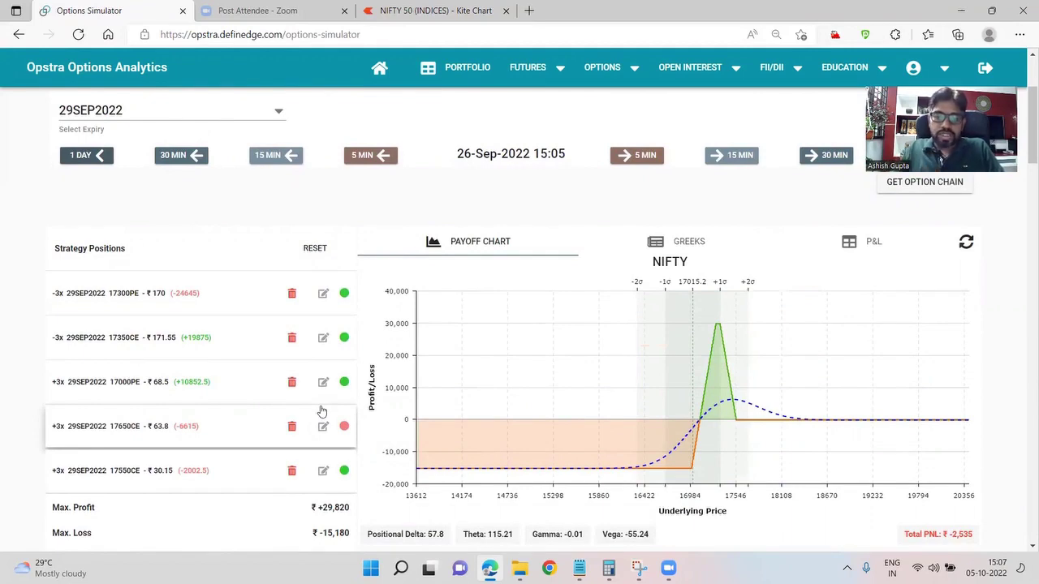
Add a three-lot sell position in the 29SEP2022 17000 CE at 154.9.
{"action": "scroll", "coordinate": [438, 417], "scroll_direction": "down", "scroll_amount": 4}
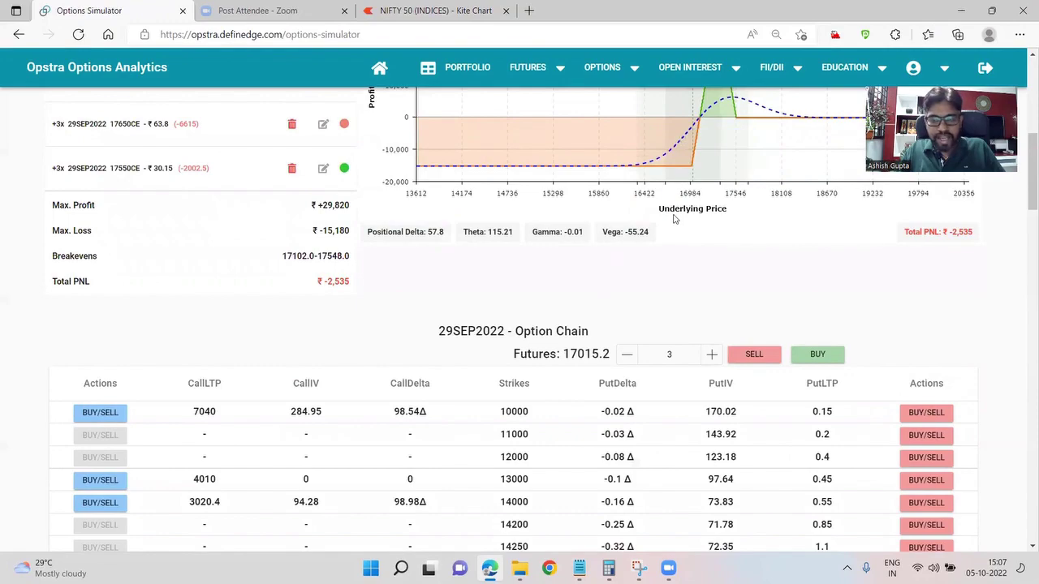
{"action": "scroll", "coordinate": [640, 257], "scroll_direction": "down", "scroll_amount": 5}
{"action": "scroll", "coordinate": [639, 257], "scroll_direction": "down", "scroll_amount": 8}
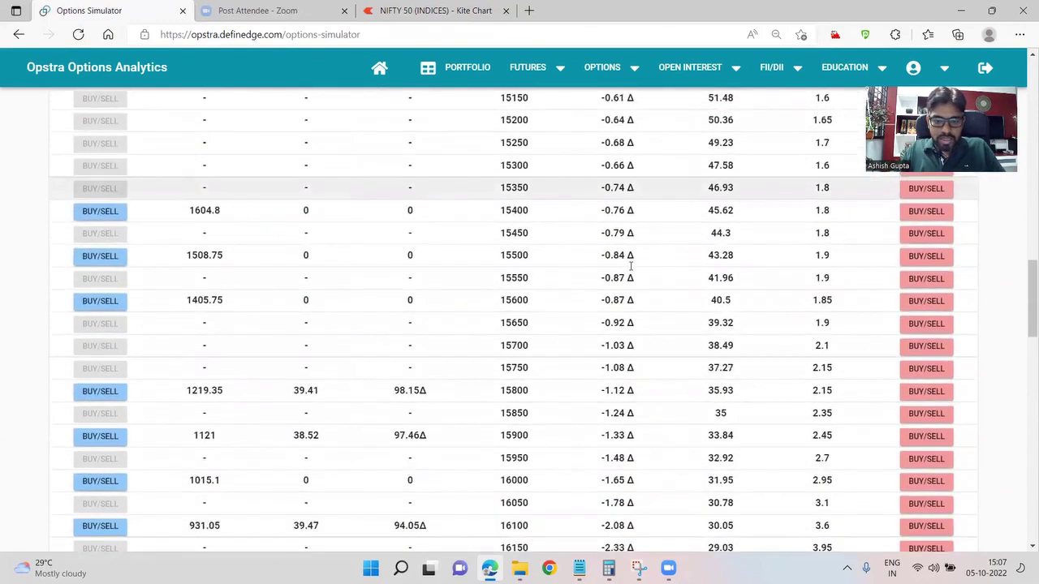
{"action": "scroll", "coordinate": [632, 261], "scroll_direction": "down", "scroll_amount": 2}
{"action": "scroll", "coordinate": [544, 464], "scroll_direction": "down", "scroll_amount": 3}
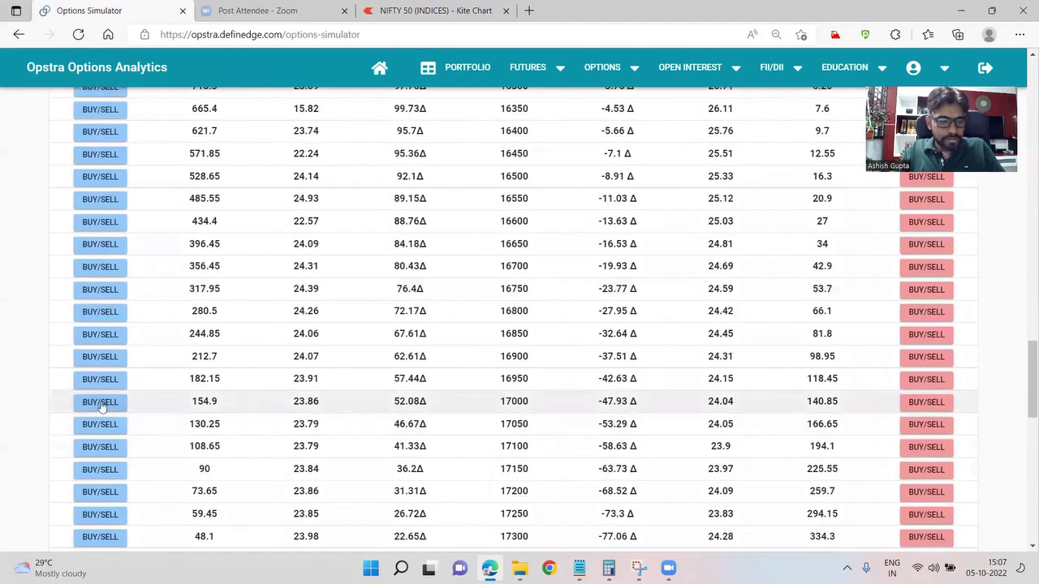
{"action": "left_click", "coordinate": [99, 403]}
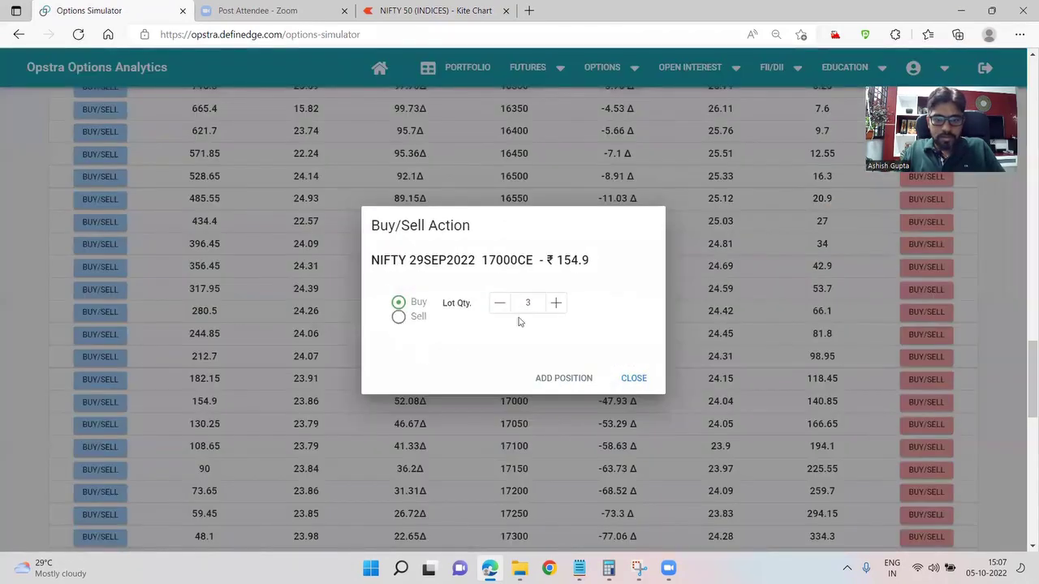
{"action": "left_click", "coordinate": [563, 378]}
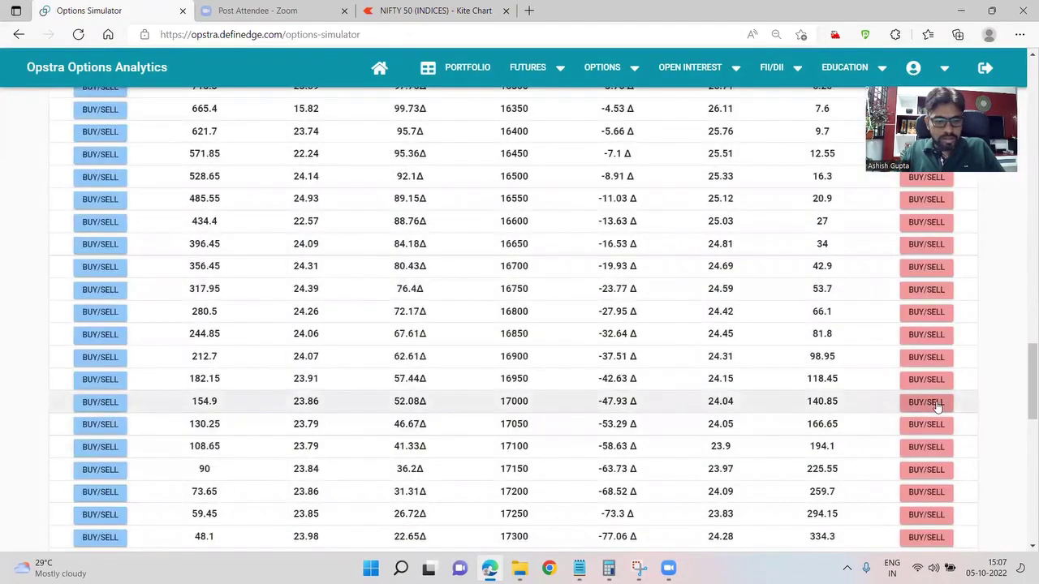
Add a three-lot sell position in the 29SEP2022 17000 PE at 140.85 and review the updated strategy positions.
{"action": "left_click", "coordinate": [937, 404]}
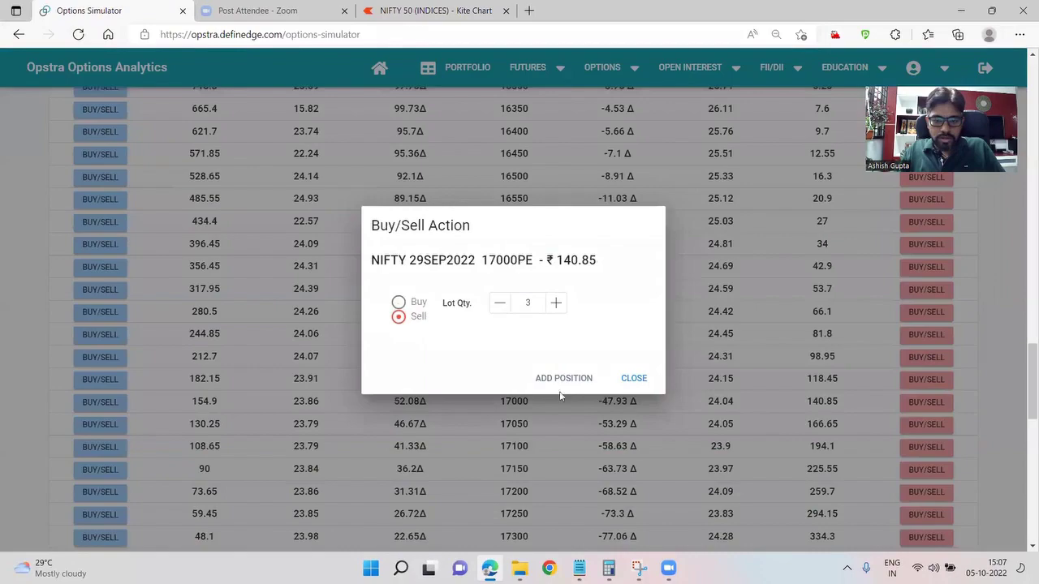
{"action": "left_click", "coordinate": [565, 379]}
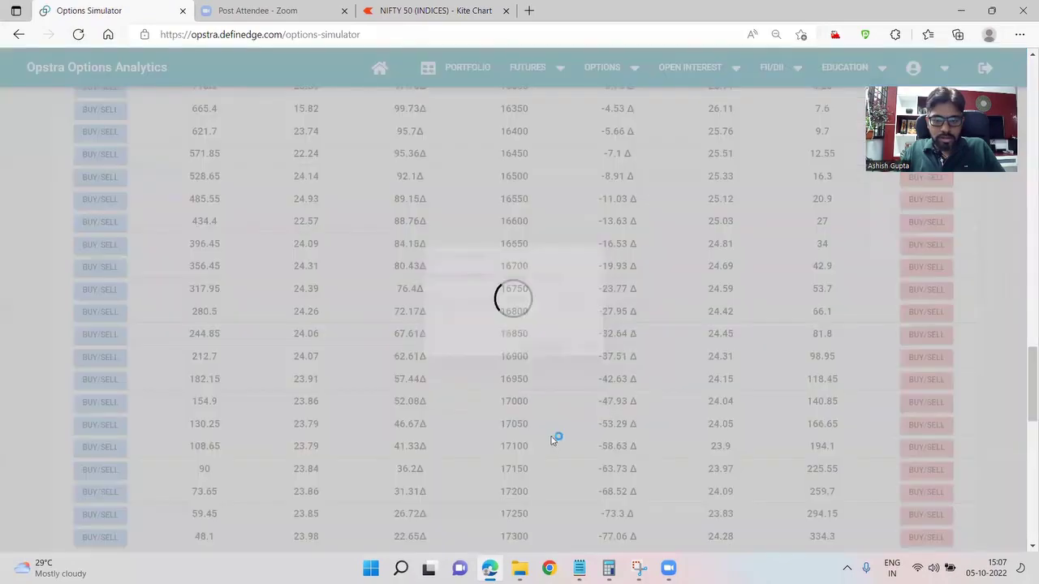
{"action": "scroll", "coordinate": [511, 438], "scroll_direction": "up", "scroll_amount": 4}
{"action": "scroll", "coordinate": [523, 422], "scroll_direction": "down", "scroll_amount": 4}
{"action": "scroll", "coordinate": [526, 419], "scroll_direction": "down", "scroll_amount": 3}
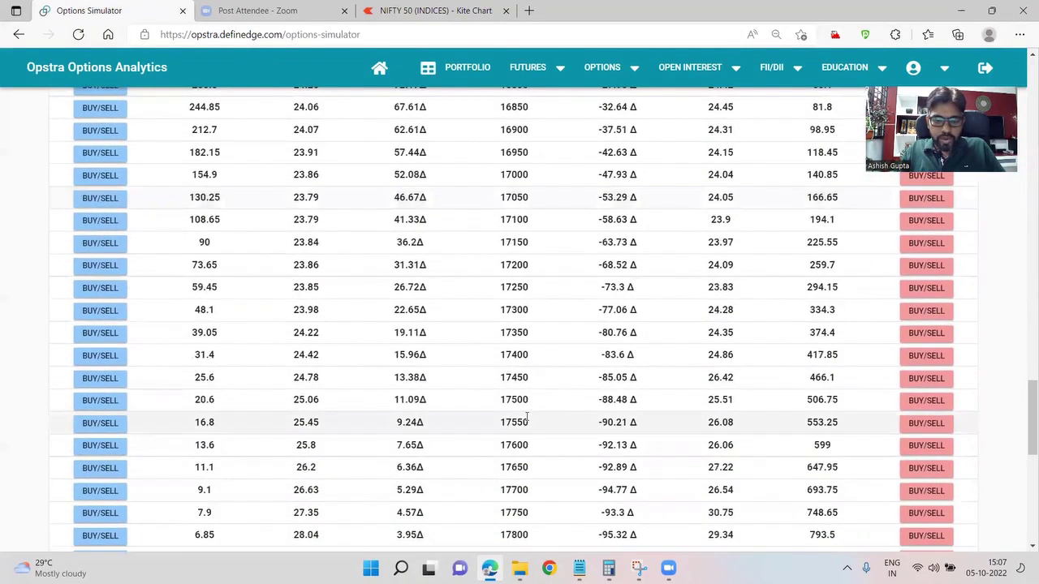
{"action": "scroll", "coordinate": [519, 419], "scroll_direction": "up", "scroll_amount": 20}
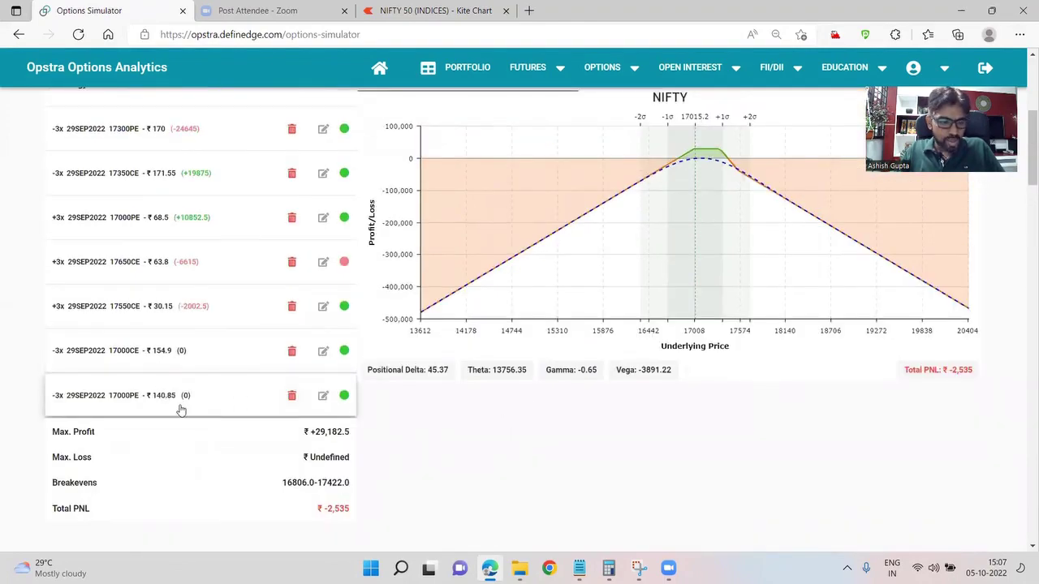
Add a three-lot buy position in the 29SEP2022 16750 PE at 53.7 and review the payoff chart.
{"action": "scroll", "coordinate": [453, 418], "scroll_direction": "down", "scroll_amount": 15}
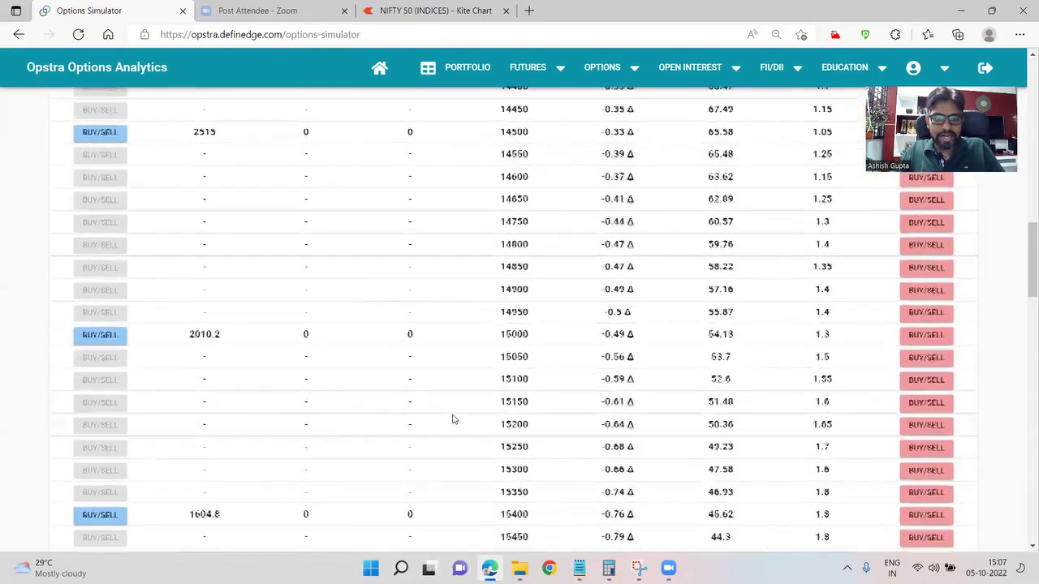
{"action": "scroll", "coordinate": [453, 419], "scroll_direction": "down", "scroll_amount": 10}
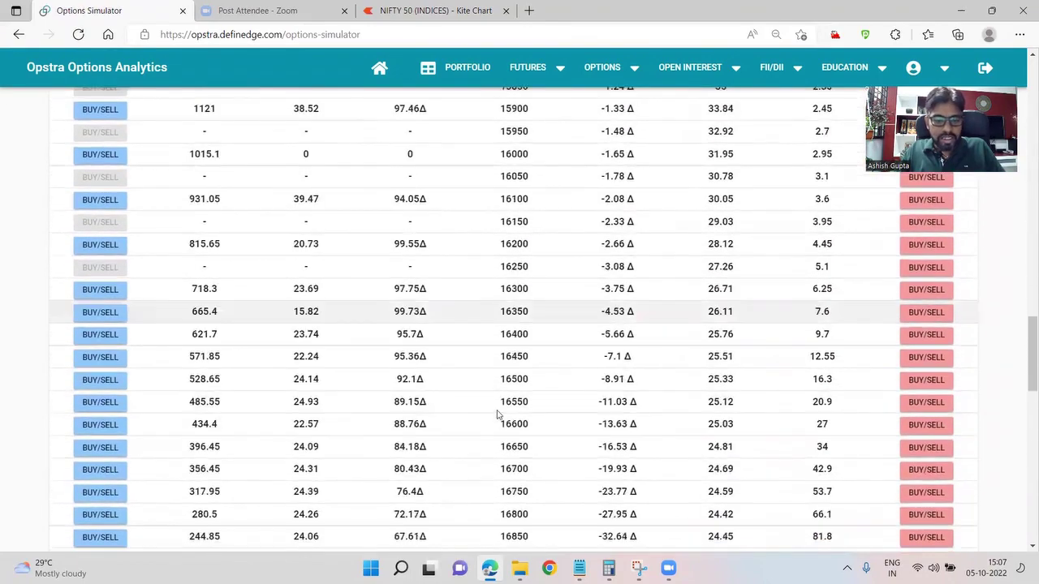
{"action": "scroll", "coordinate": [501, 413], "scroll_direction": "up", "scroll_amount": 1}
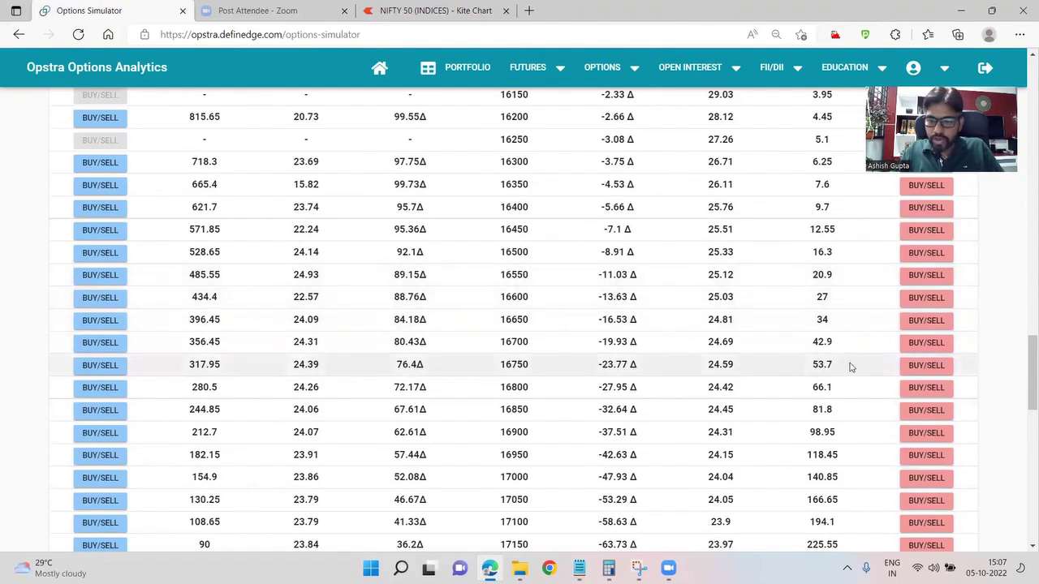
{"action": "left_click", "coordinate": [912, 367]}
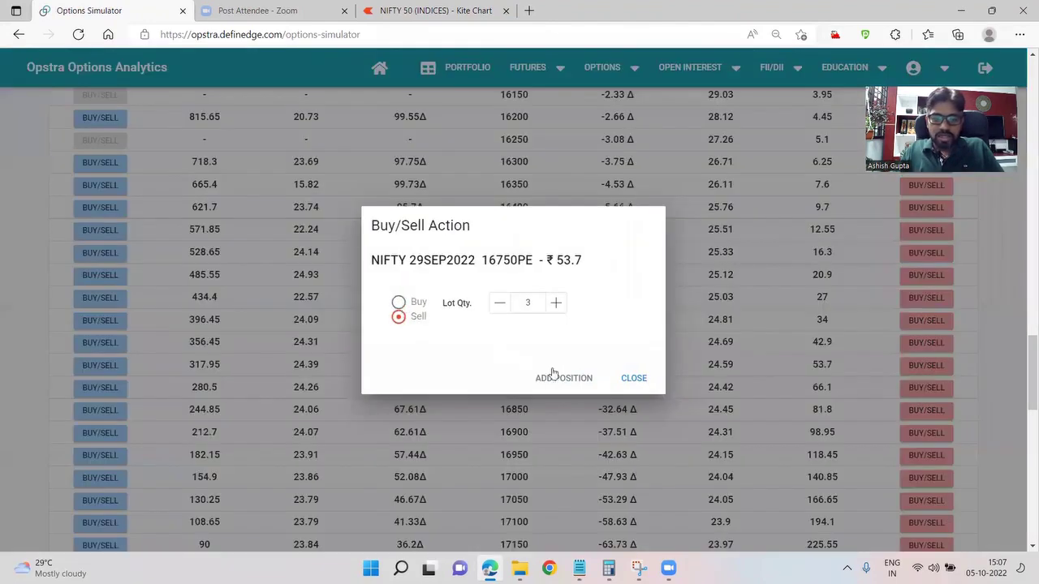
{"action": "left_click", "coordinate": [561, 384]}
{"action": "scroll", "coordinate": [593, 393], "scroll_direction": "up", "scroll_amount": 20}
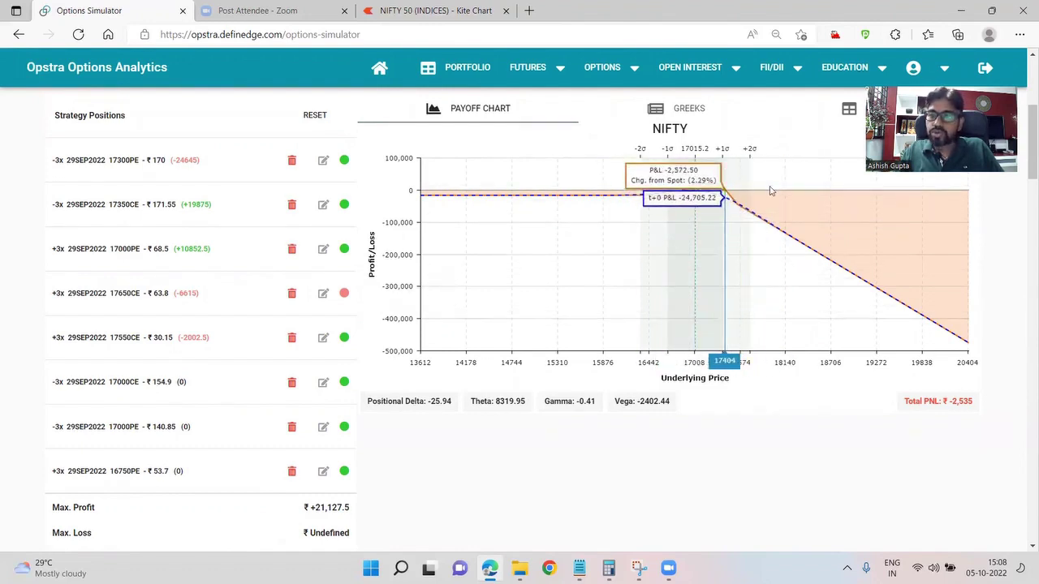
Try a three-lot buy position in the 29SEP2022 17250 CE at 59.45 and examine its payoff, maximum loss and breakevens.
{"action": "scroll", "coordinate": [617, 322], "scroll_direction": "down", "scroll_amount": 10}
{"action": "scroll", "coordinate": [617, 318], "scroll_direction": "down", "scroll_amount": 15}
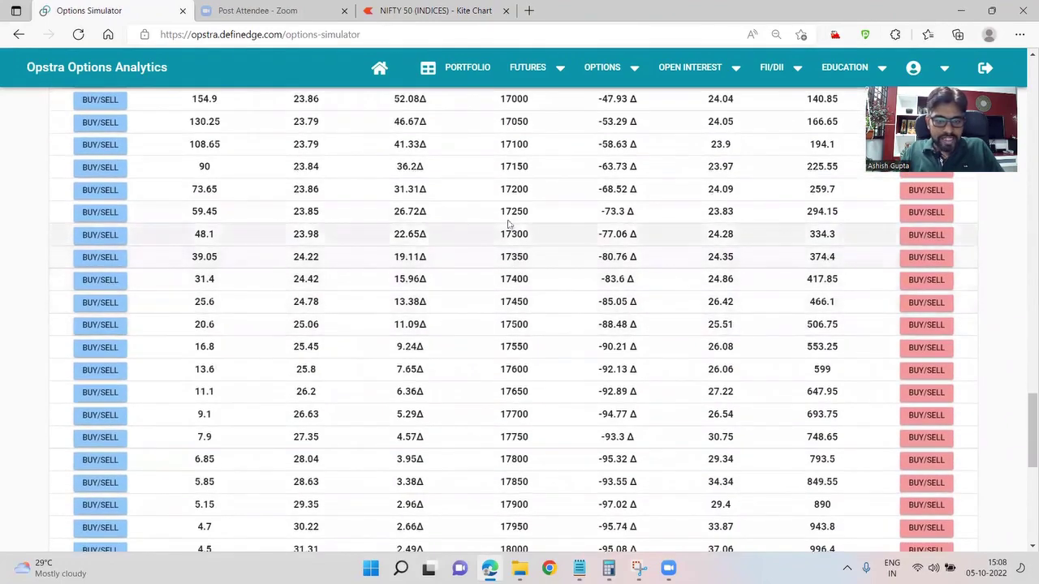
{"action": "left_click", "coordinate": [90, 216]}
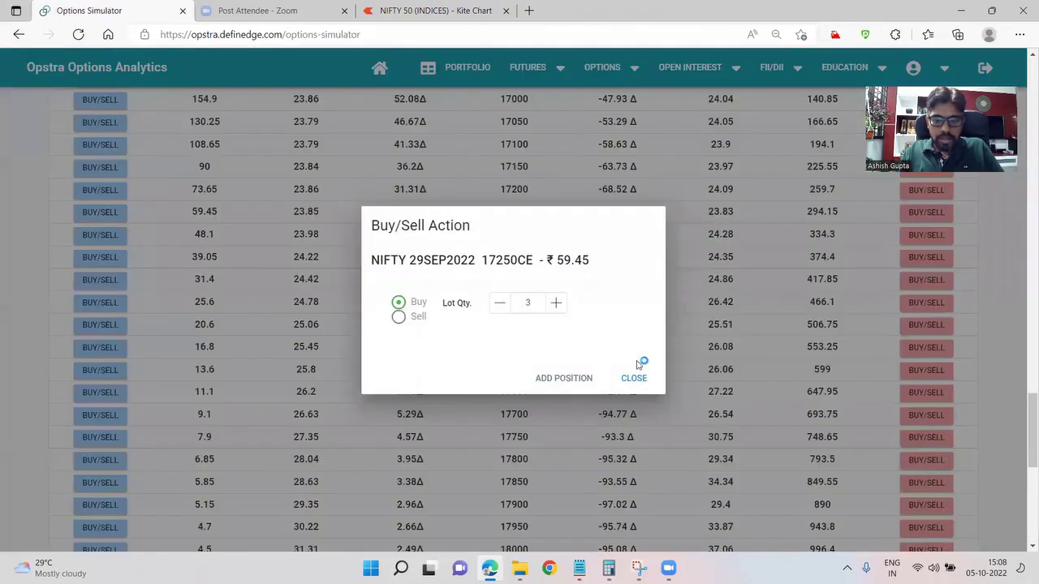
{"action": "left_click", "coordinate": [634, 376]}
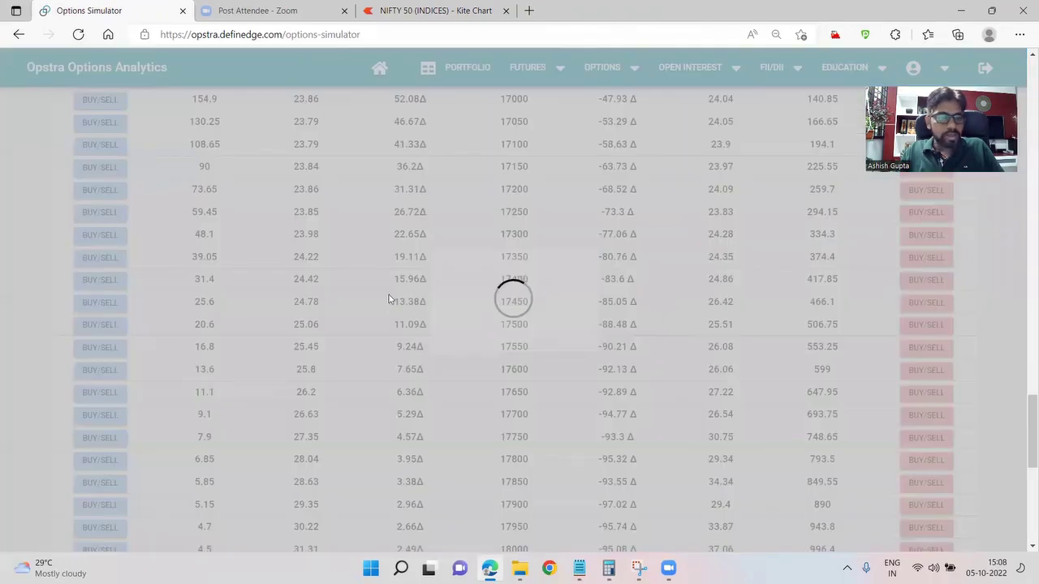
{"action": "scroll", "coordinate": [703, 301], "scroll_direction": "up", "scroll_amount": 15}
{"action": "scroll", "coordinate": [703, 300], "scroll_direction": "up", "scroll_amount": 7}
{"action": "scroll", "coordinate": [691, 290], "scroll_direction": "down", "scroll_amount": 2}
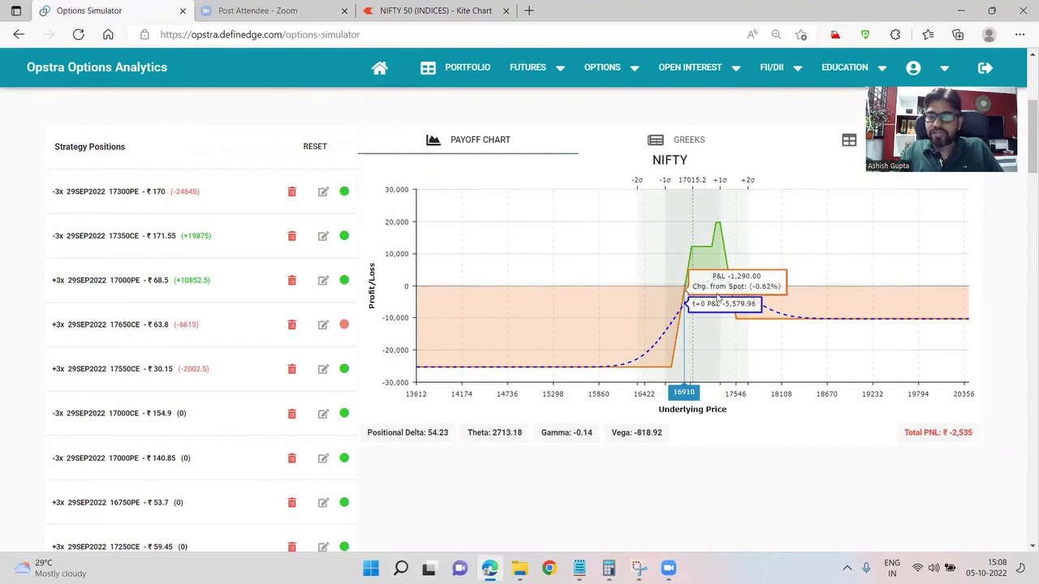
{"action": "scroll", "coordinate": [723, 299], "scroll_direction": "down", "scroll_amount": 5}
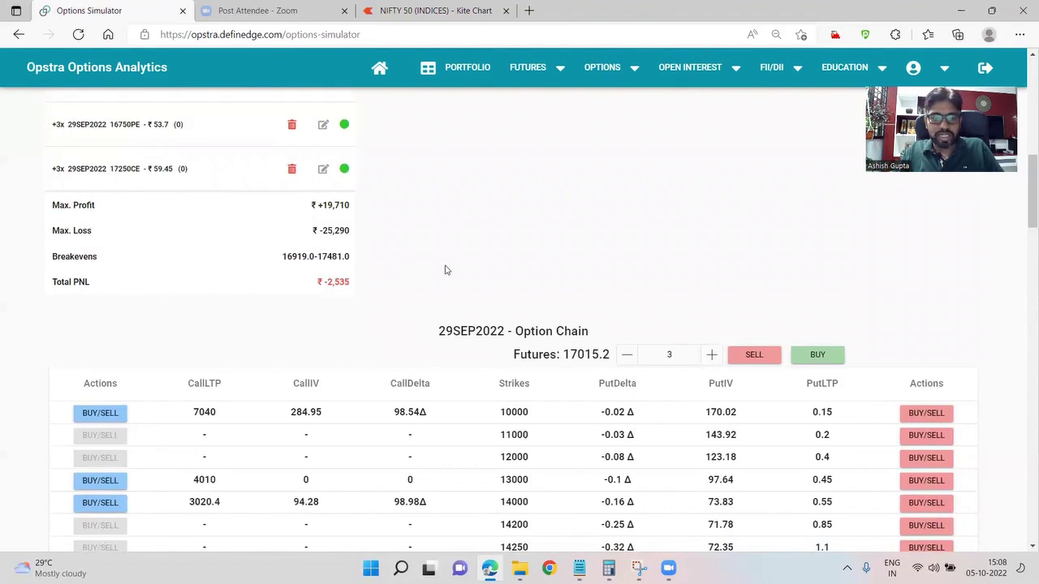
{"action": "scroll", "coordinate": [631, 271], "scroll_direction": "up", "scroll_amount": 6}
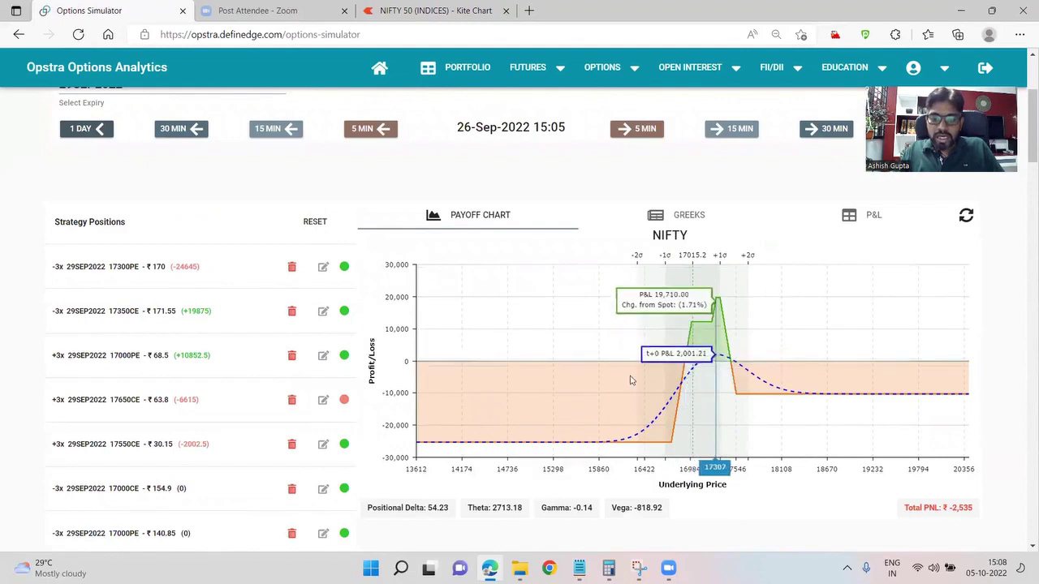
Compare call strikes in the option chain and remove the 29SEP2022 17250 CE buy position from the strategy.
{"action": "scroll", "coordinate": [404, 325], "scroll_direction": "down", "scroll_amount": 6}
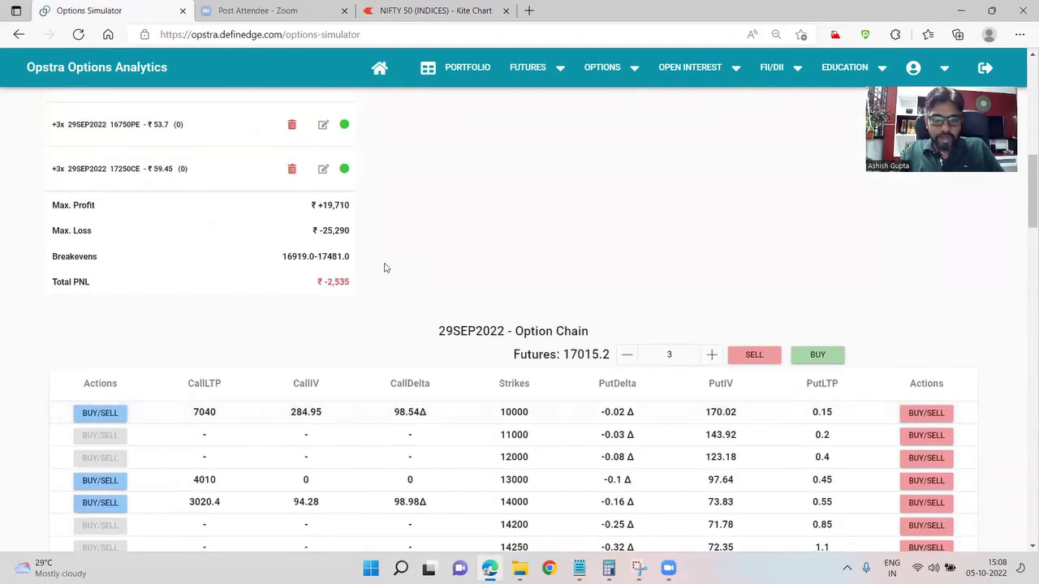
{"action": "scroll", "coordinate": [429, 283], "scroll_direction": "down", "scroll_amount": 15}
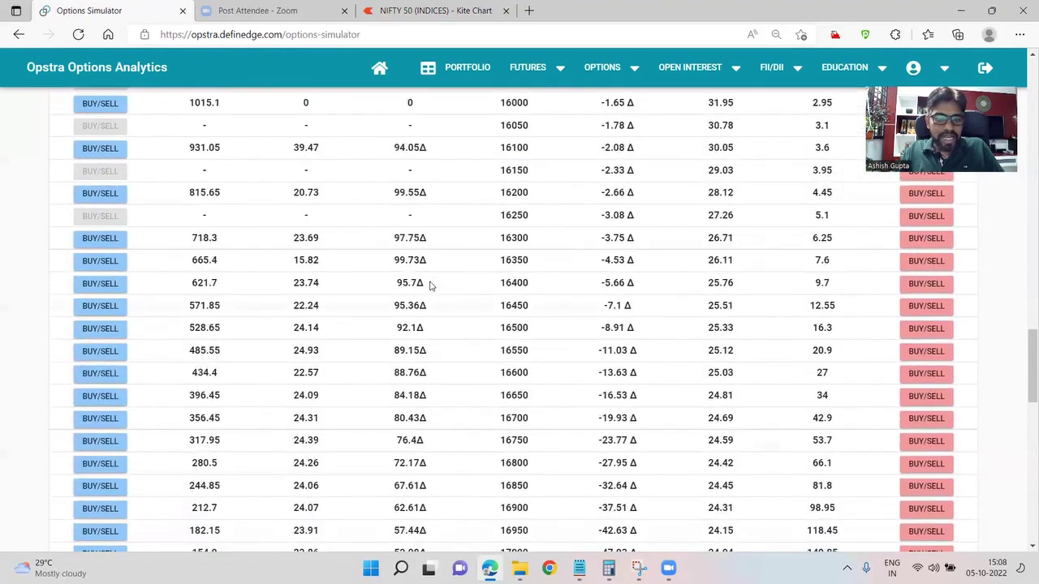
{"action": "scroll", "coordinate": [429, 283], "scroll_direction": "down", "scroll_amount": 7}
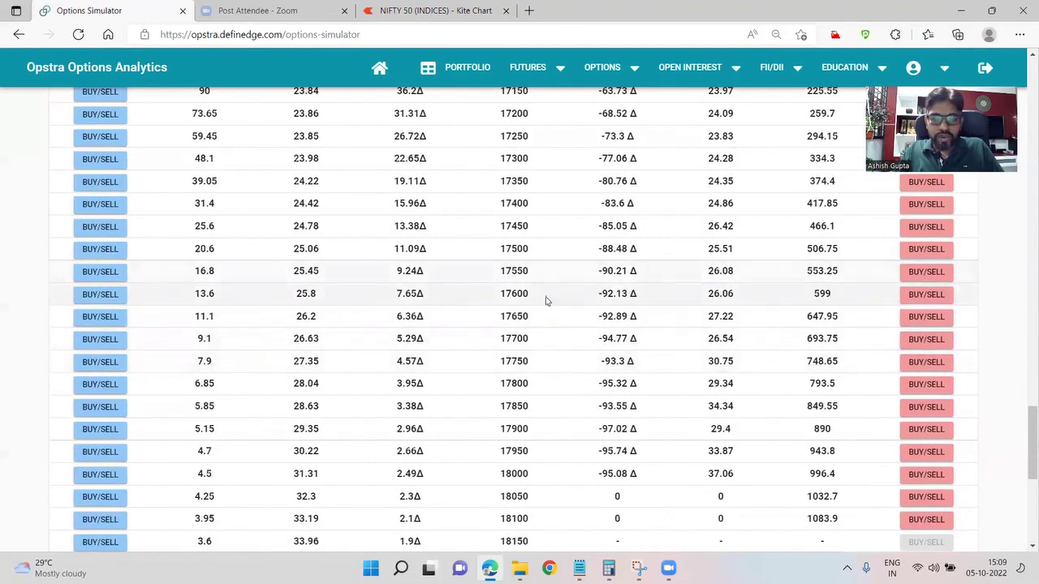
{"action": "scroll", "coordinate": [468, 273], "scroll_direction": "up", "scroll_amount": 20}
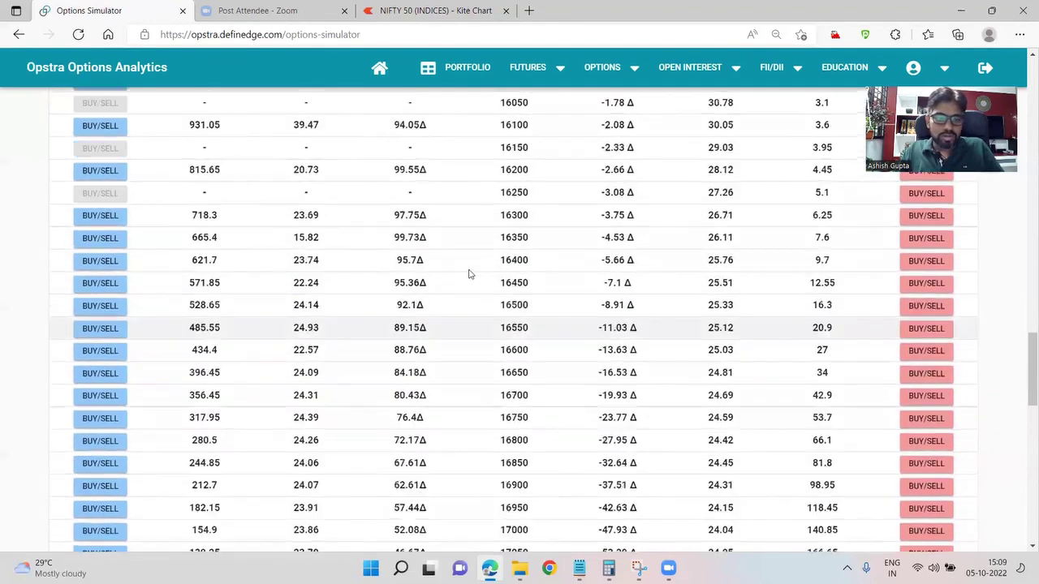
{"action": "scroll", "coordinate": [468, 273], "scroll_direction": "up", "scroll_amount": 6}
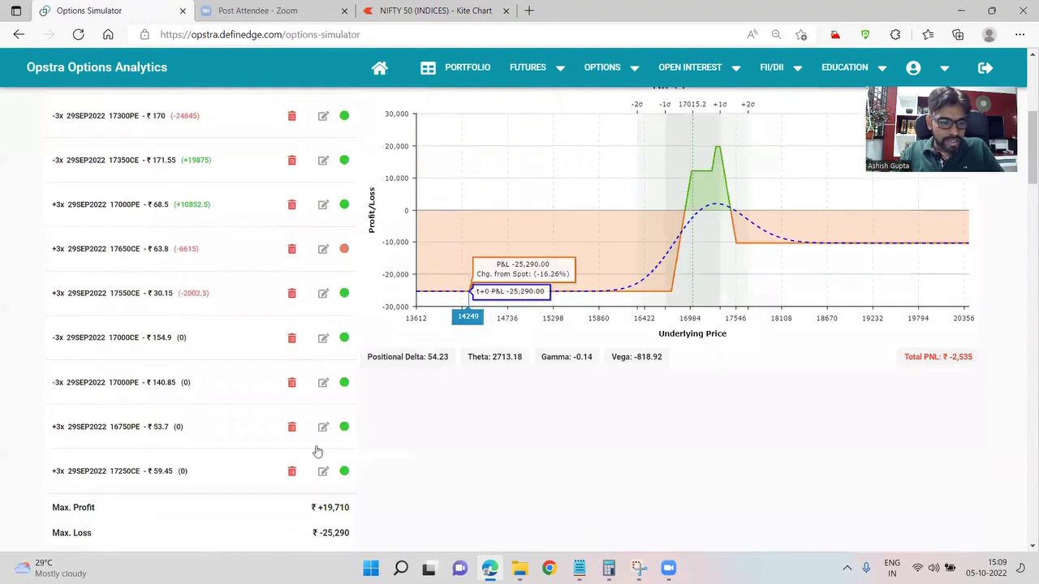
{"action": "left_click", "coordinate": [291, 473]}
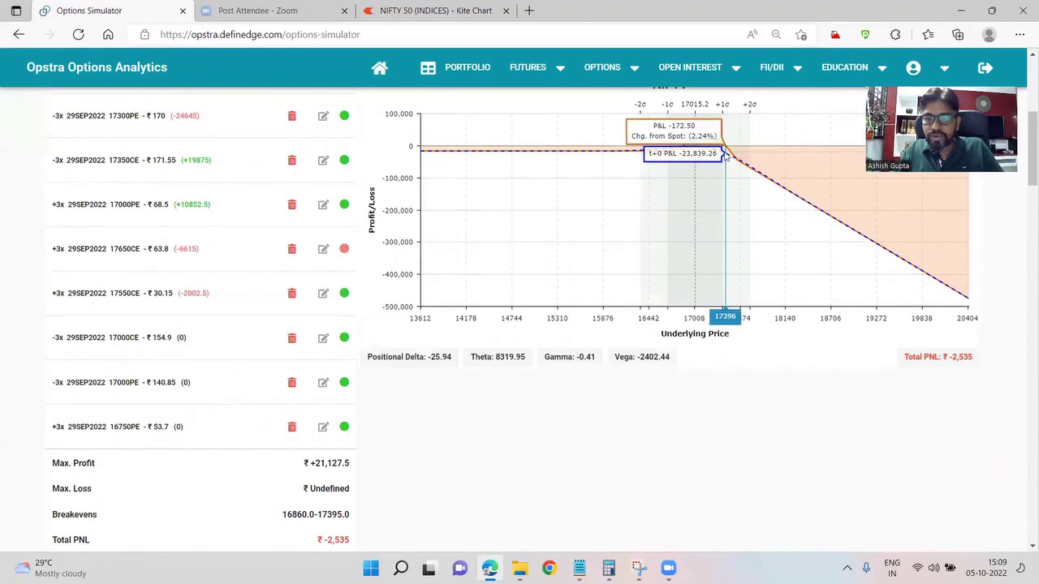
Add a three-lot buy position in the 29SEP2022 17400 CE at 31.4 and return to the payoff chart.
{"action": "scroll", "coordinate": [468, 374], "scroll_direction": "down", "scroll_amount": 5}
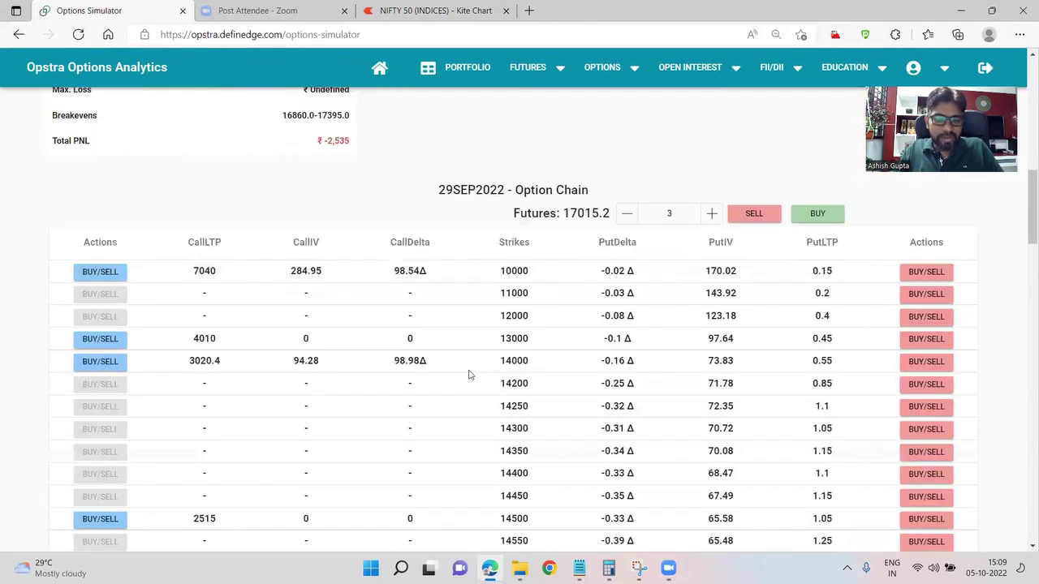
{"action": "scroll", "coordinate": [469, 374], "scroll_direction": "down", "scroll_amount": 15}
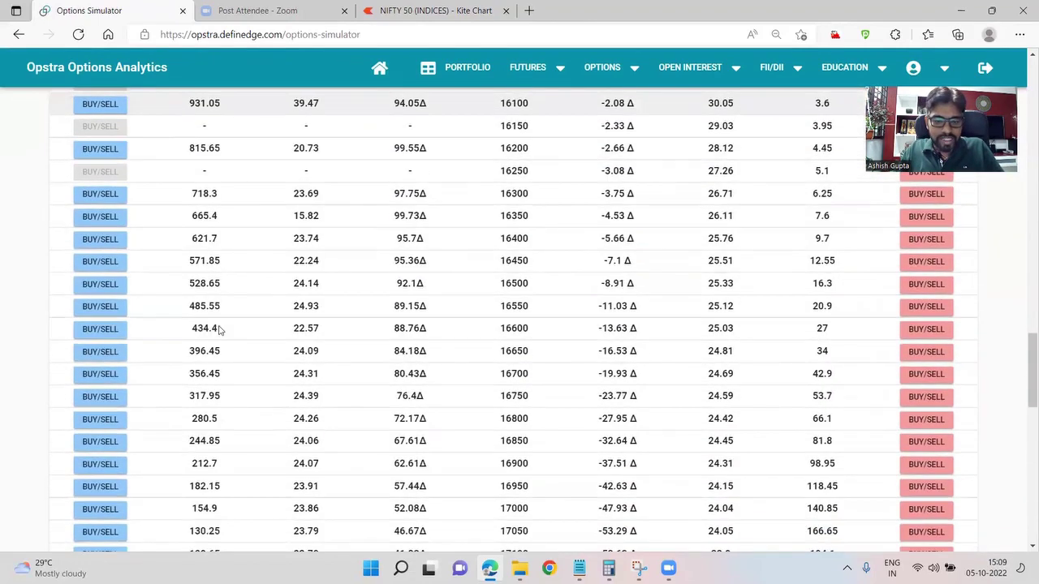
{"action": "scroll", "coordinate": [217, 328], "scroll_direction": "down", "scroll_amount": 4}
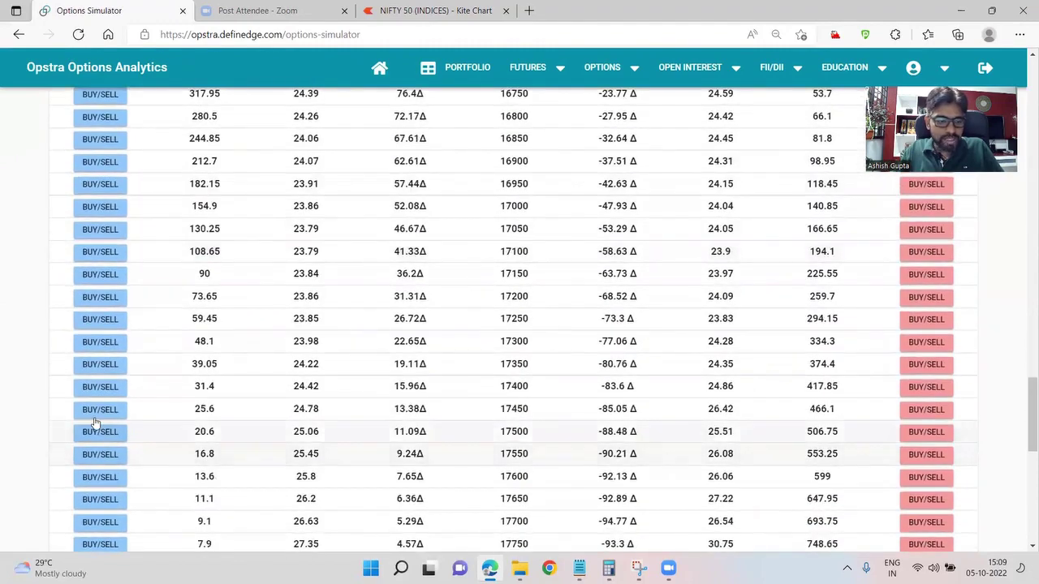
{"action": "left_click", "coordinate": [93, 388]}
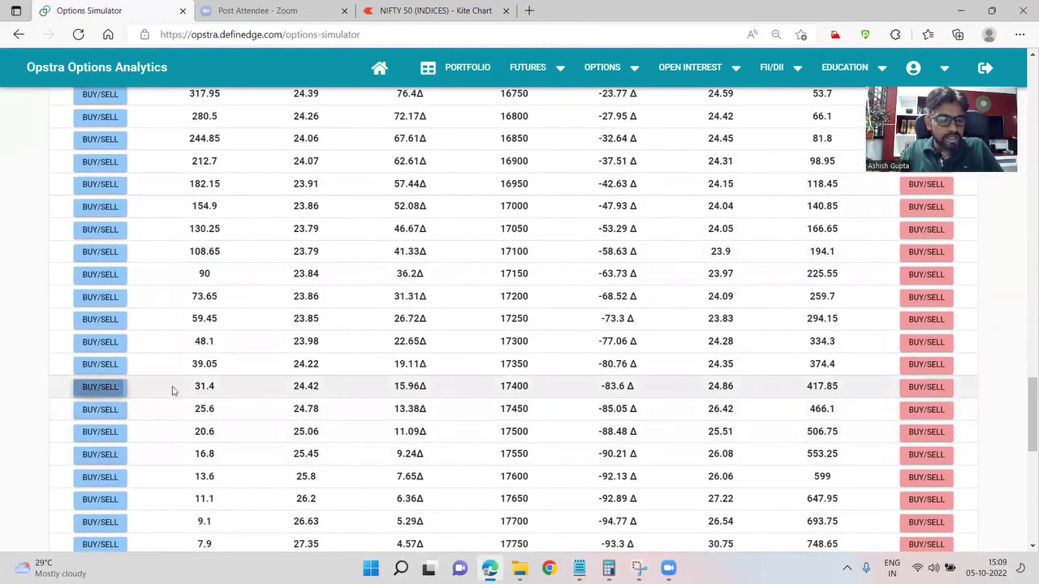
{"action": "left_click", "coordinate": [548, 381]}
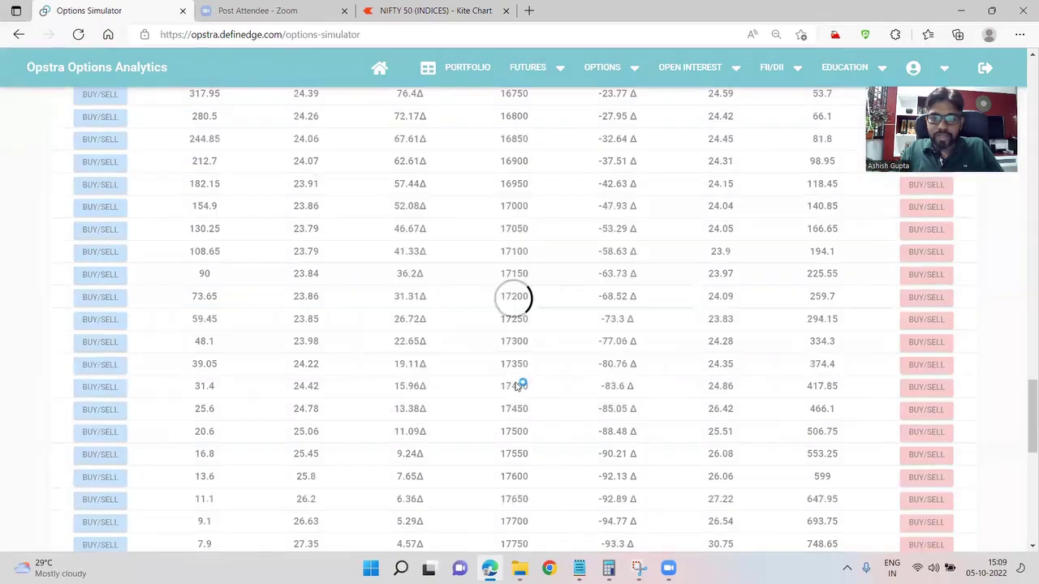
{"action": "scroll", "coordinate": [519, 380], "scroll_direction": "up", "scroll_amount": 5}
{"action": "scroll", "coordinate": [524, 374], "scroll_direction": "up", "scroll_amount": 15}
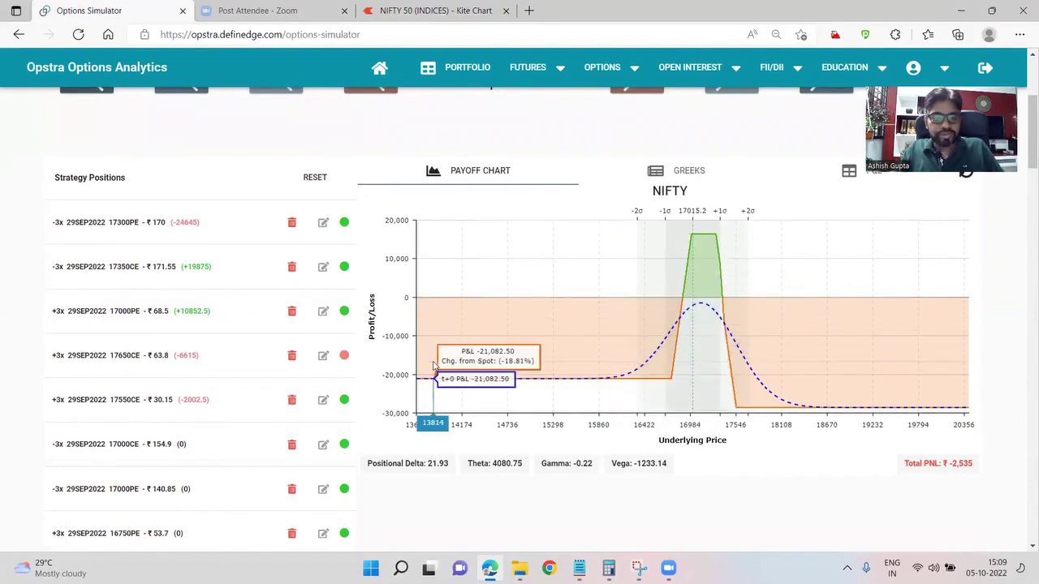
Examine the hedged strategy's payoff chart, positions, maximum profit and loss, breakevens and total profit and loss.
{"action": "scroll", "coordinate": [568, 365], "scroll_direction": "down", "scroll_amount": 1}
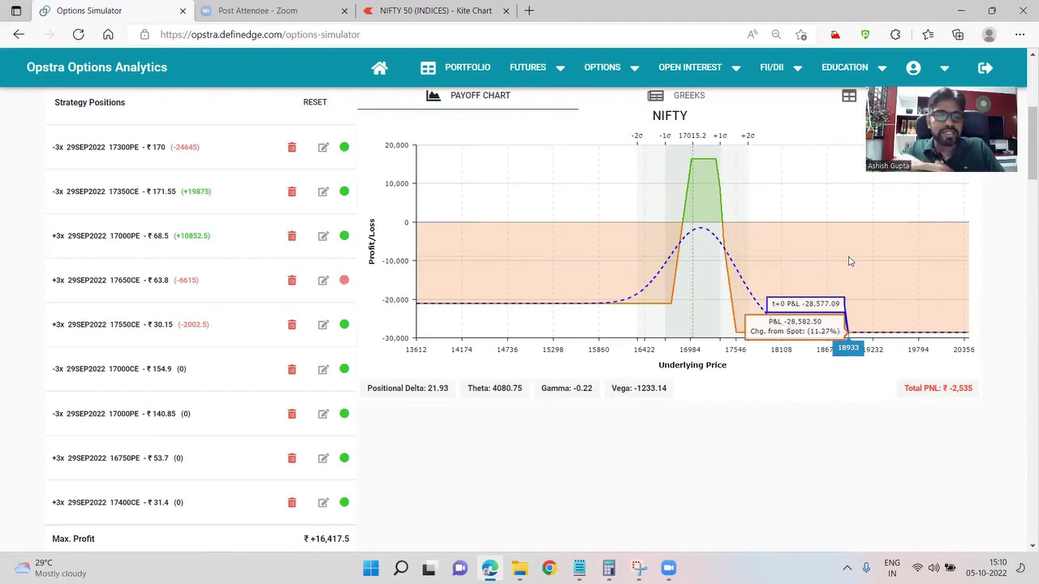
{"action": "scroll", "coordinate": [794, 290], "scroll_direction": "down", "scroll_amount": 8}
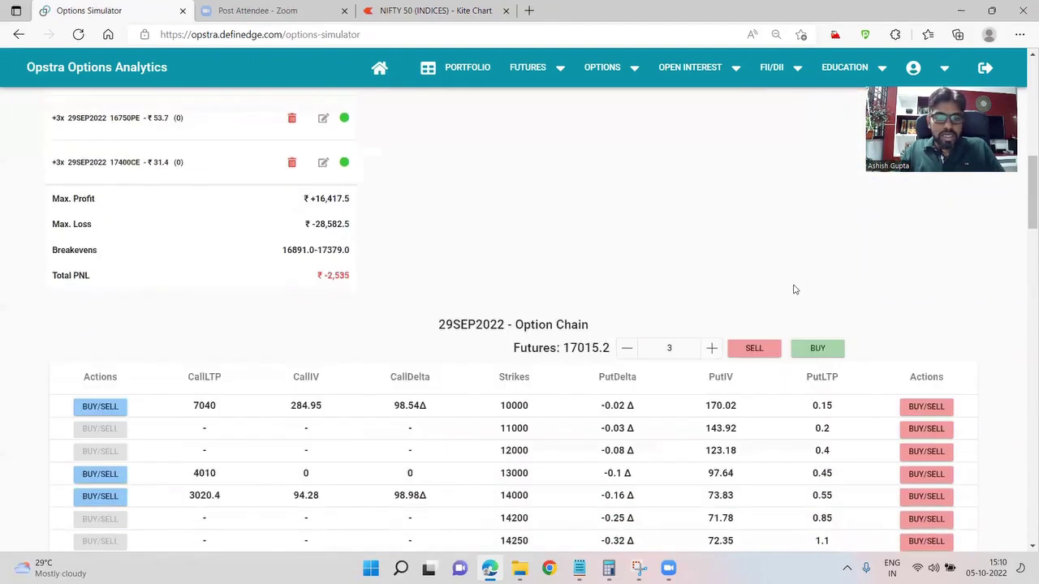
{"action": "scroll", "coordinate": [794, 290], "scroll_direction": "up", "scroll_amount": 8}
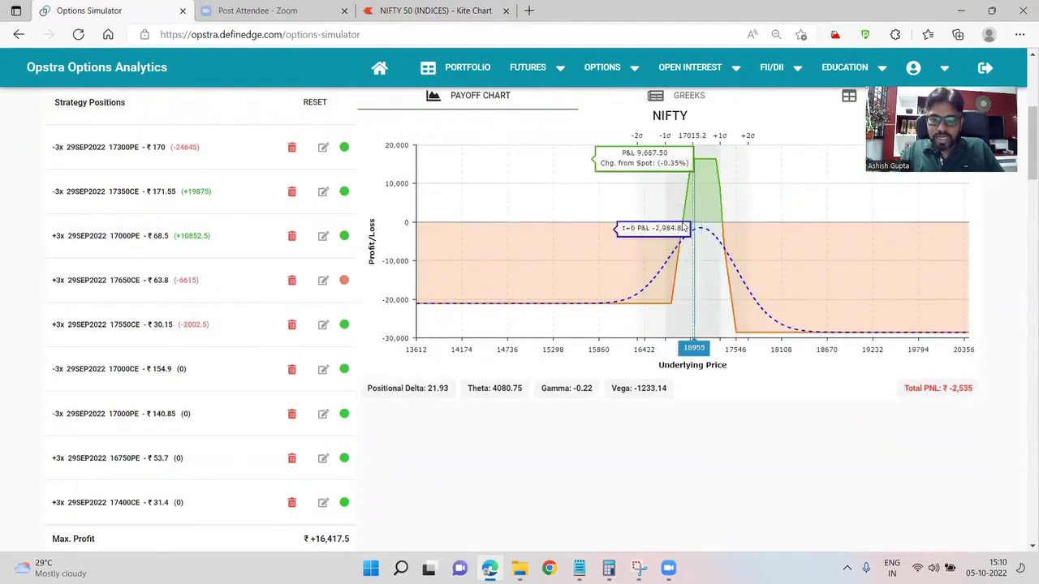
{"action": "scroll", "coordinate": [680, 227], "scroll_direction": "down", "scroll_amount": 2}
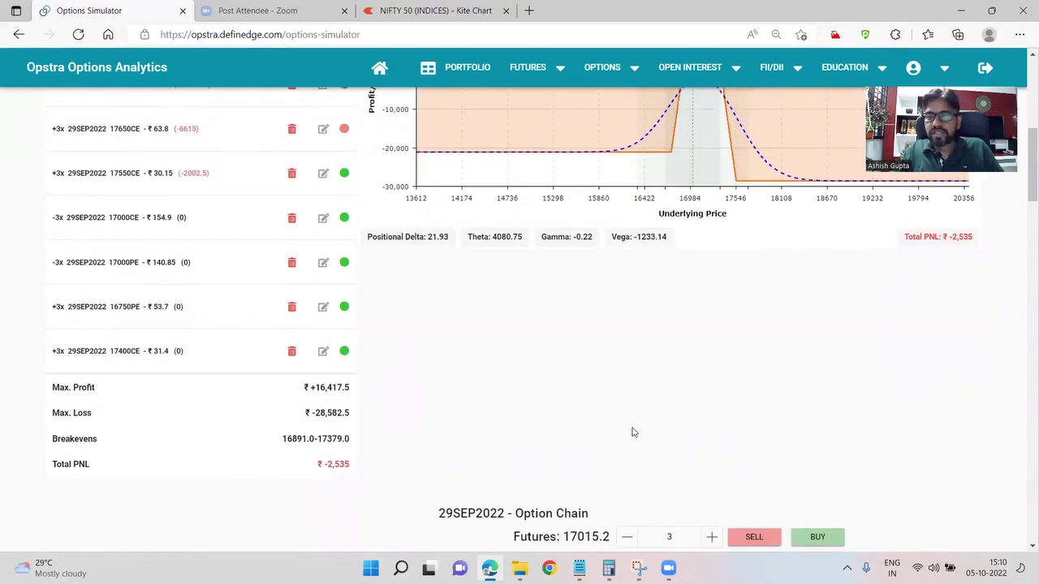
{"action": "scroll", "coordinate": [634, 433], "scroll_direction": "up", "scroll_amount": 3}
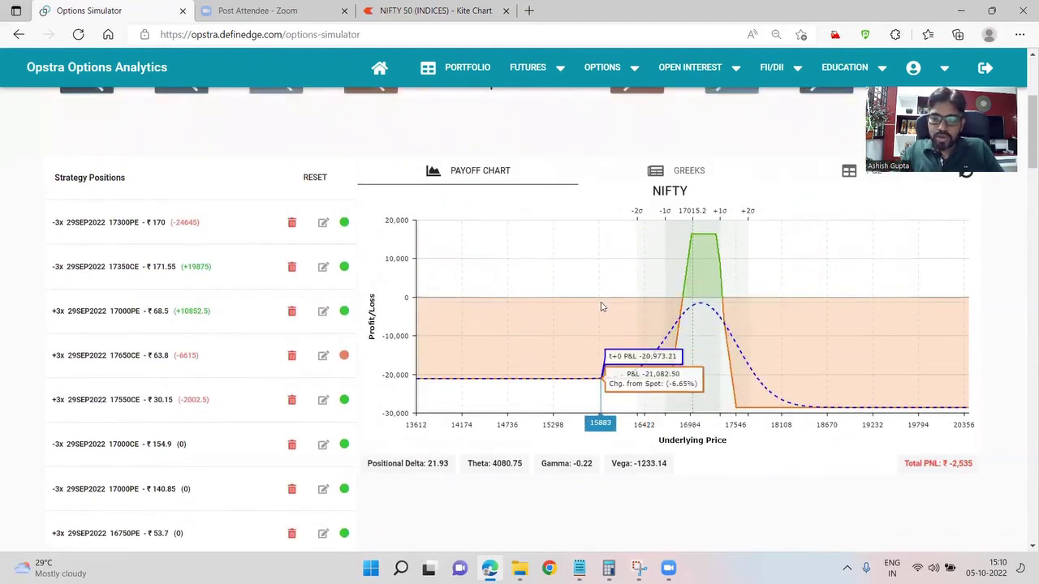
{"action": "scroll", "coordinate": [343, 329], "scroll_direction": "down", "scroll_amount": 5}
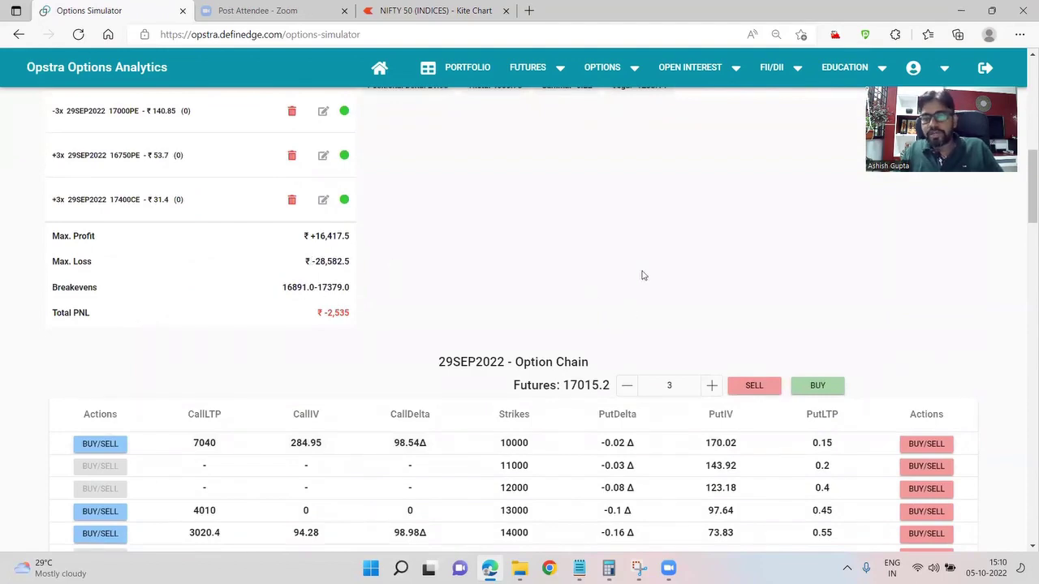
{"action": "scroll", "coordinate": [645, 273], "scroll_direction": "up", "scroll_amount": 5}
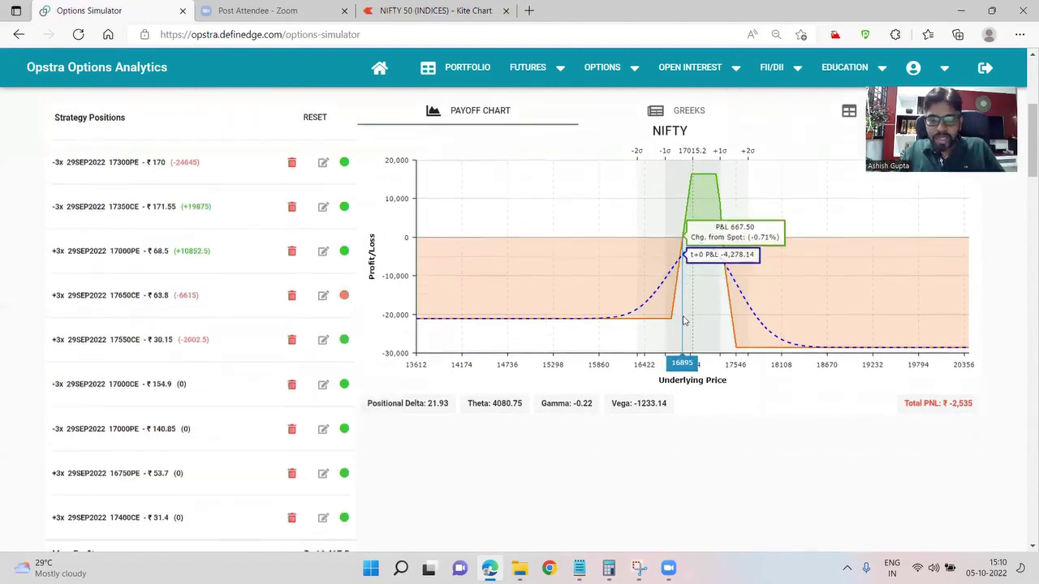
{"action": "scroll", "coordinate": [681, 322], "scroll_direction": "down", "scroll_amount": 1}
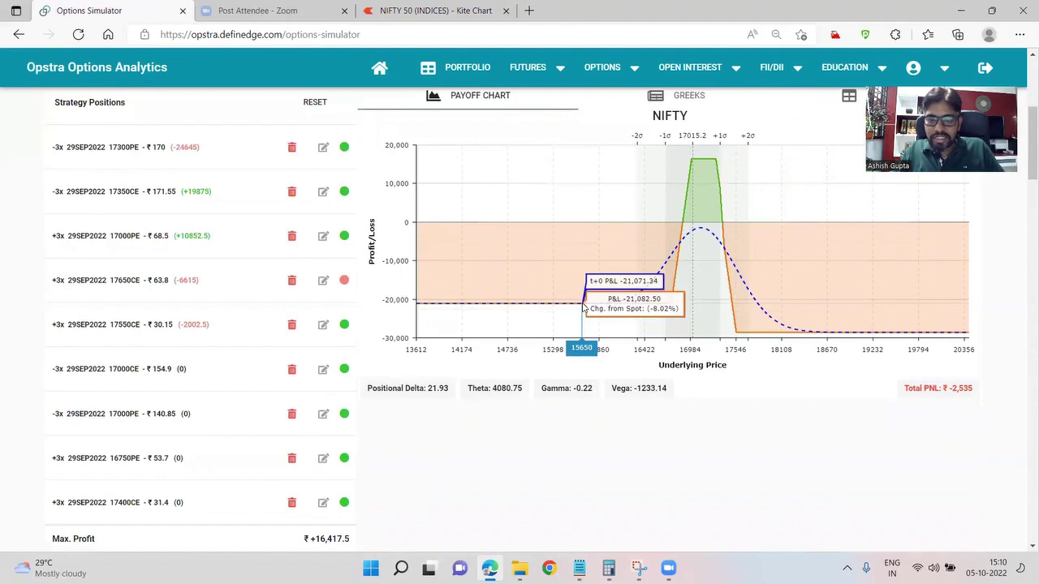
{"action": "scroll", "coordinate": [596, 320], "scroll_direction": "down", "scroll_amount": 1}
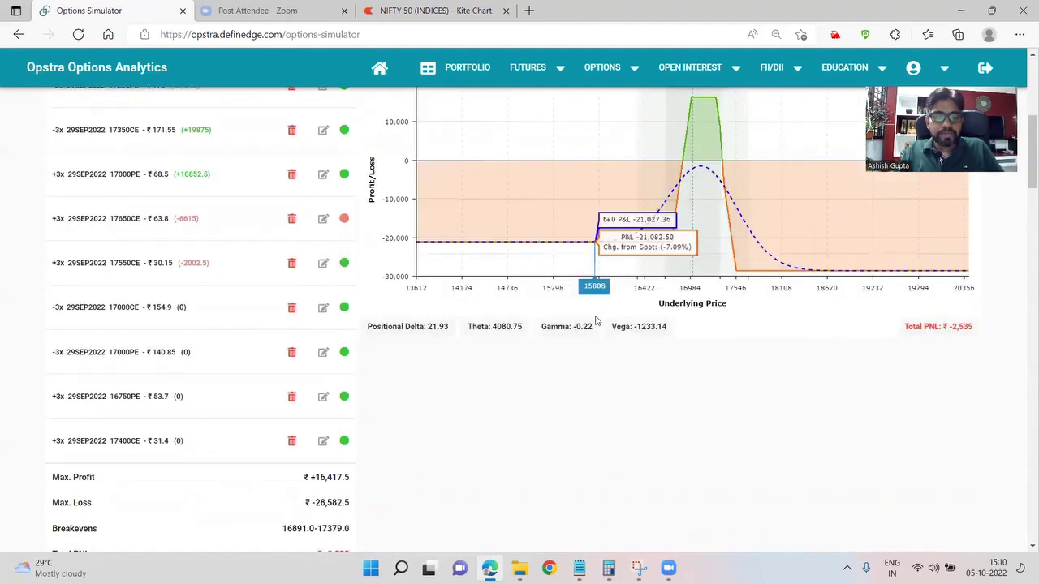
{"action": "scroll", "coordinate": [596, 320], "scroll_direction": "down", "scroll_amount": 5}
{"action": "scroll", "coordinate": [595, 318], "scroll_direction": "up", "scroll_amount": 5}
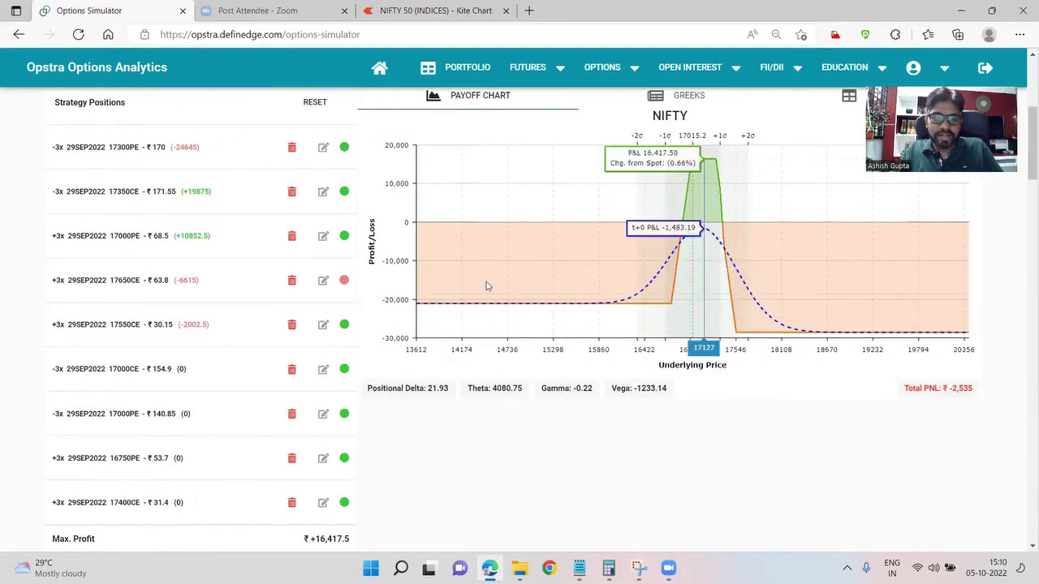
{"action": "scroll", "coordinate": [563, 348], "scroll_direction": "down", "scroll_amount": 5}
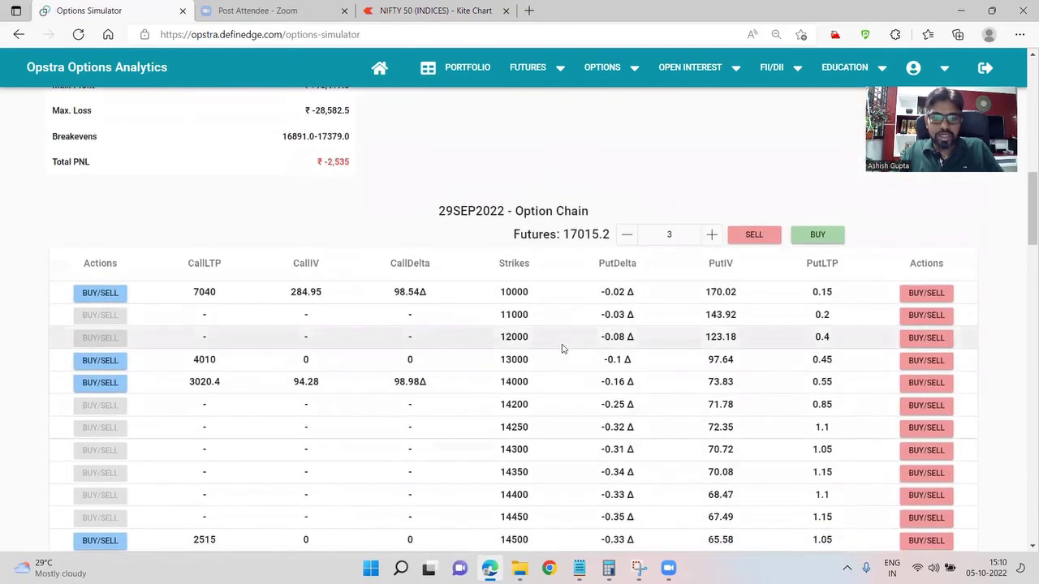
{"action": "scroll", "coordinate": [561, 348], "scroll_direction": "up", "scroll_amount": 5}
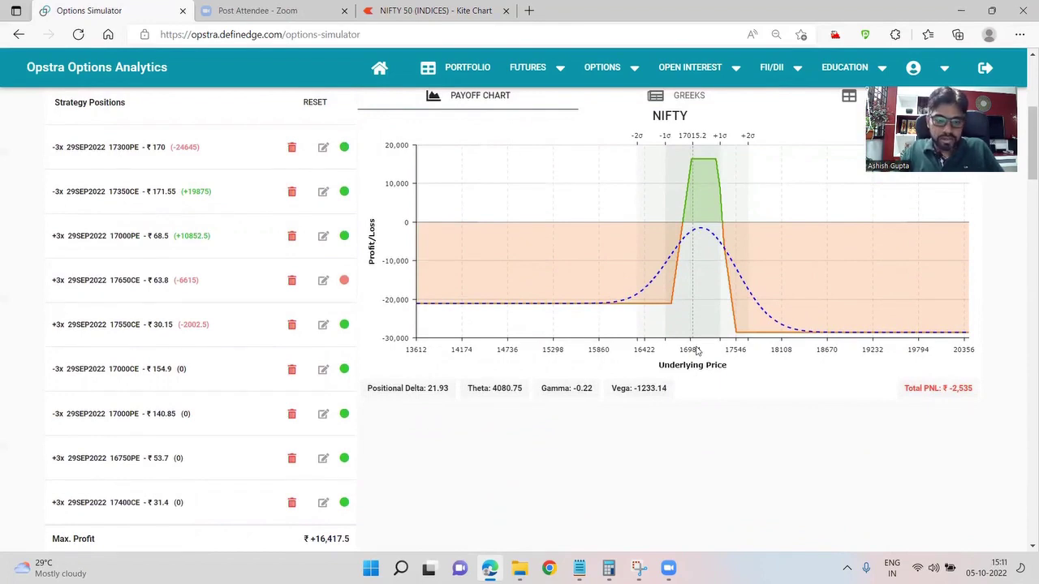
Check the late-September candles on the NIFTY 50 daily chart in Kite and return to the options simulator.
{"action": "scroll", "coordinate": [618, 306], "scroll_direction": "up", "scroll_amount": 1}
{"action": "scroll", "coordinate": [618, 307], "scroll_direction": "up", "scroll_amount": 3}
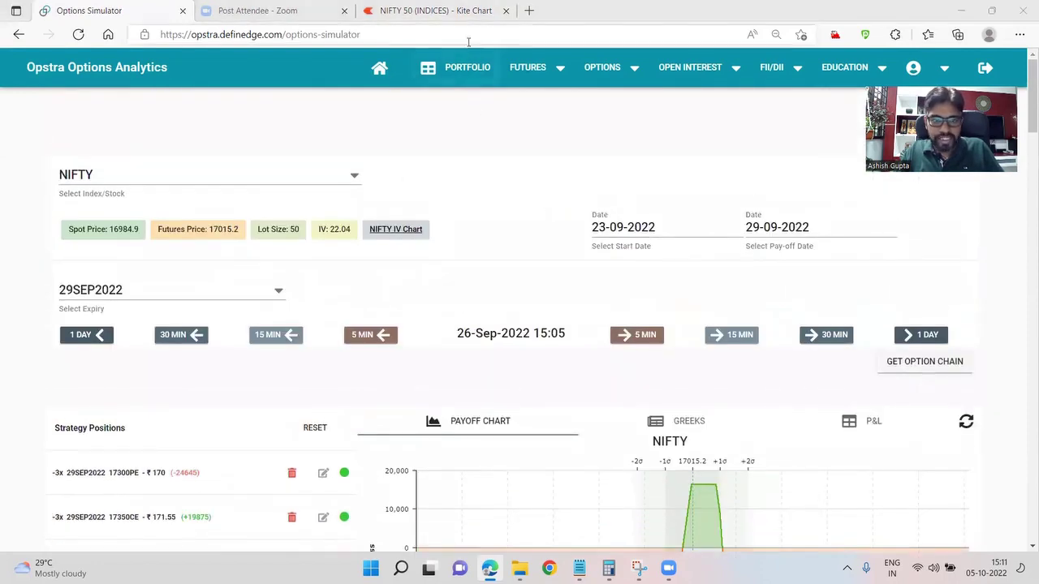
{"action": "left_click", "coordinate": [430, 10]}
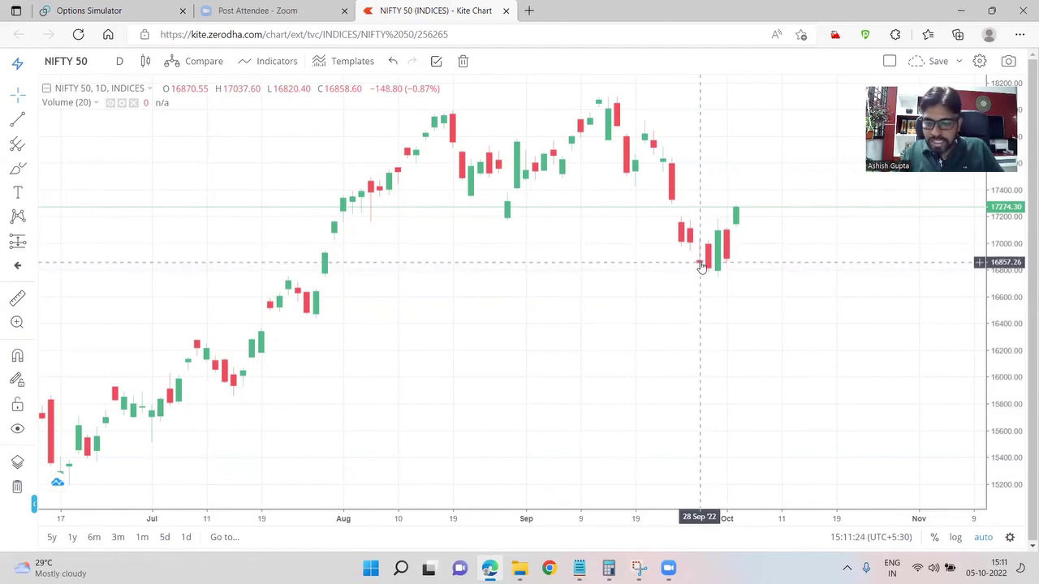
{"action": "key", "text": "ctrl+1"}
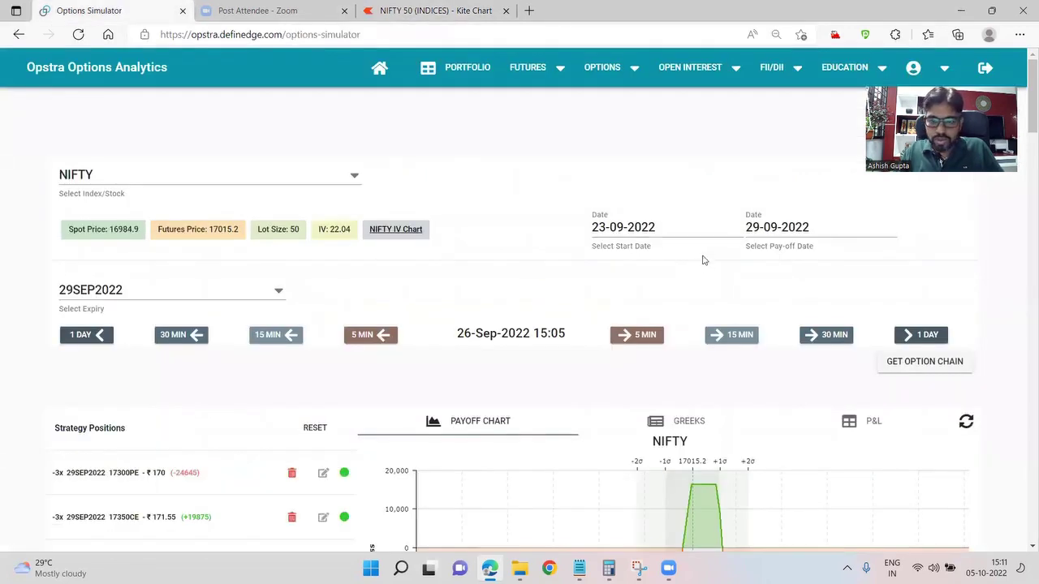
Advance the simulation by one day to 27-Sep-2022 15:05 and review the payoff chart and total profit and loss.
{"action": "left_click", "coordinate": [926, 334]}
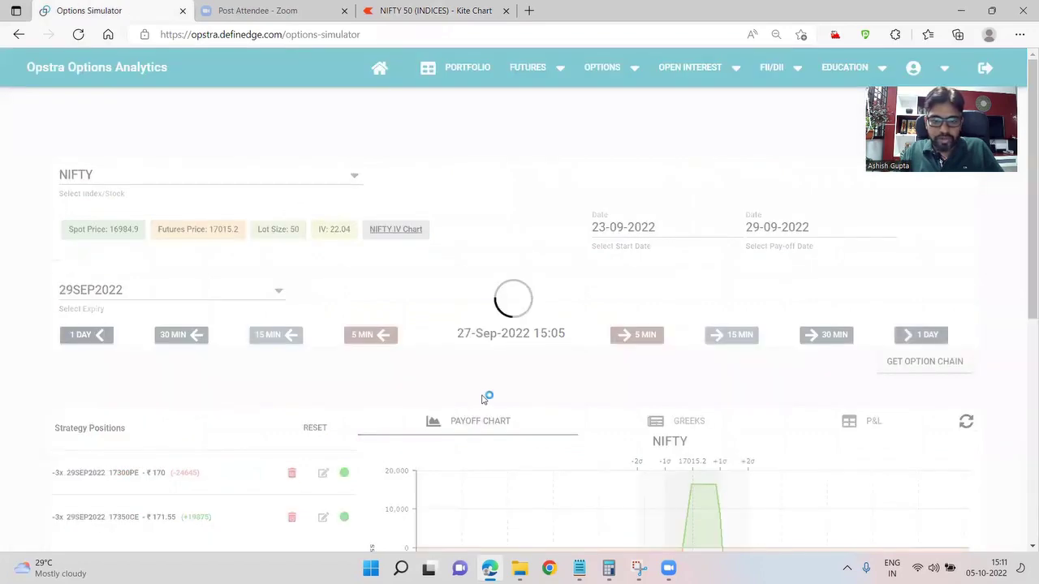
{"action": "scroll", "coordinate": [498, 392], "scroll_direction": "down", "scroll_amount": 4}
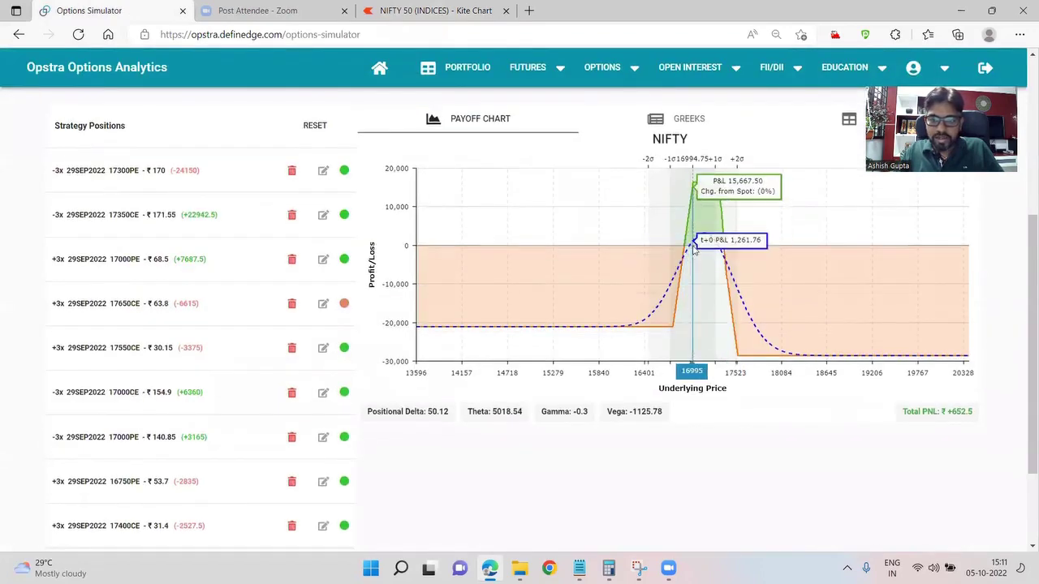
{"action": "scroll", "coordinate": [694, 251], "scroll_direction": "down", "scroll_amount": 2}
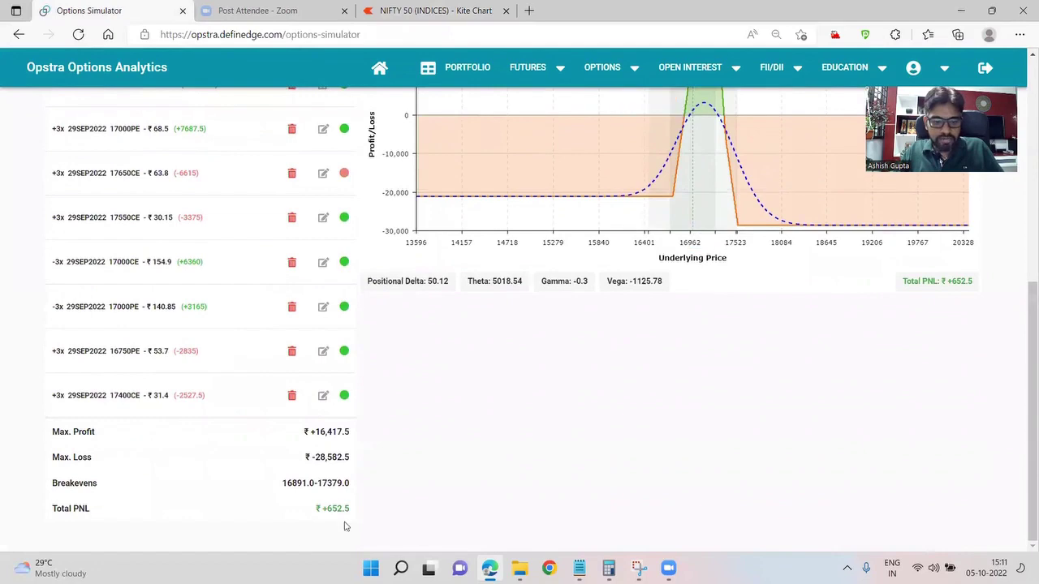
Advance the simulation by one more day to 28-Sep-2022 15:05 and review the positions' profit and loss.
{"action": "scroll", "coordinate": [672, 402], "scroll_direction": "up", "scroll_amount": 6}
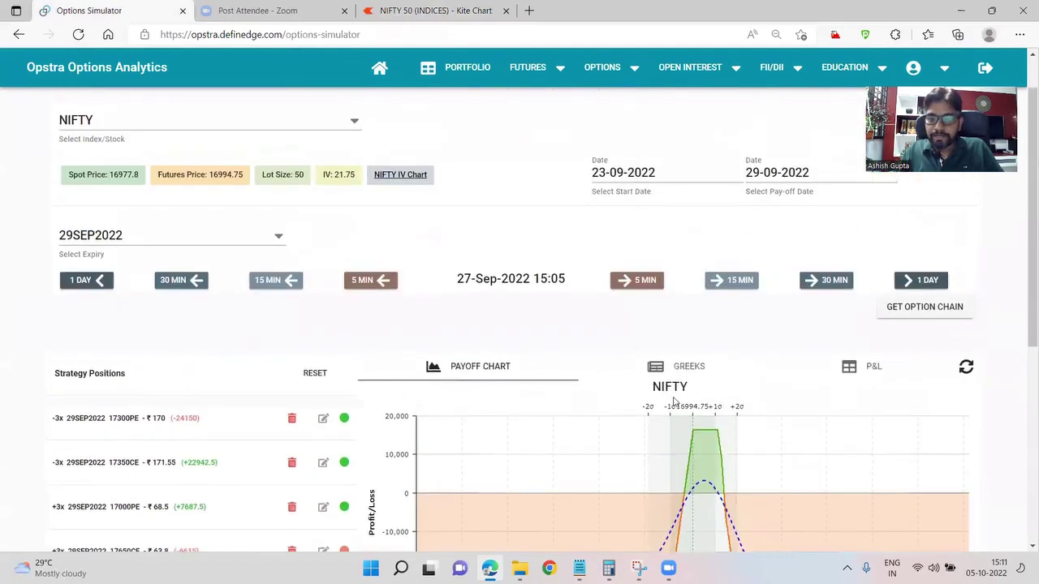
{"action": "left_click", "coordinate": [925, 280]}
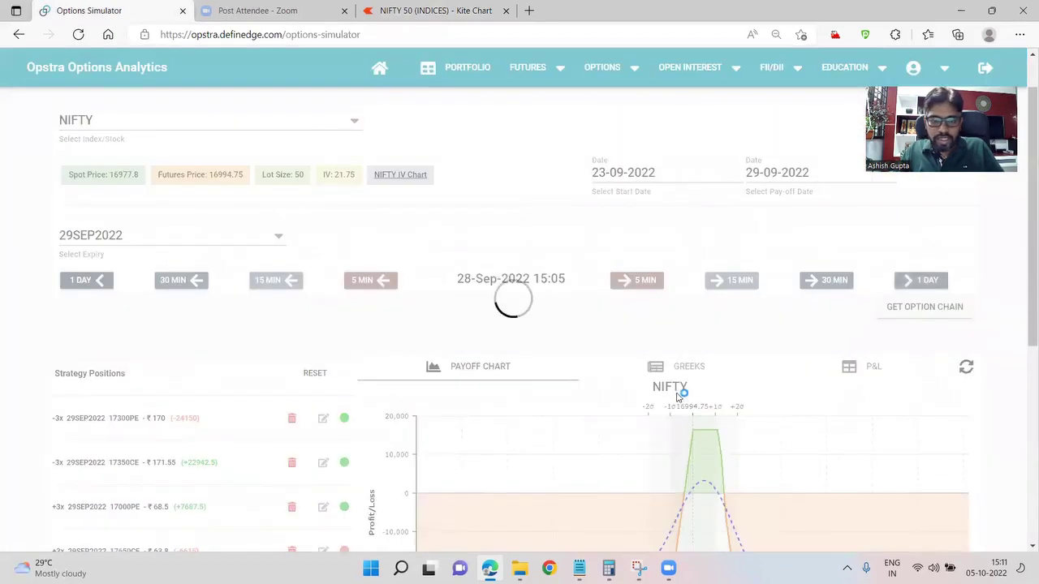
{"action": "scroll", "coordinate": [682, 393], "scroll_direction": "down", "scroll_amount": 5}
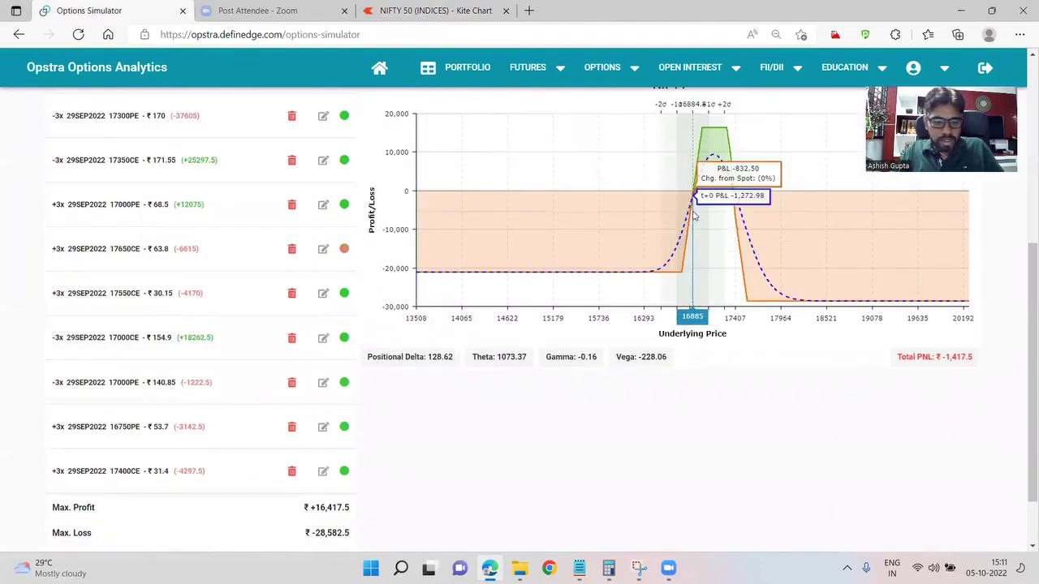
Rewind the simulation in 30-minute steps to 28-Sep-2022 10:05, tracking the total profit and loss.
{"action": "scroll", "coordinate": [397, 170], "scroll_direction": "up", "scroll_amount": 2}
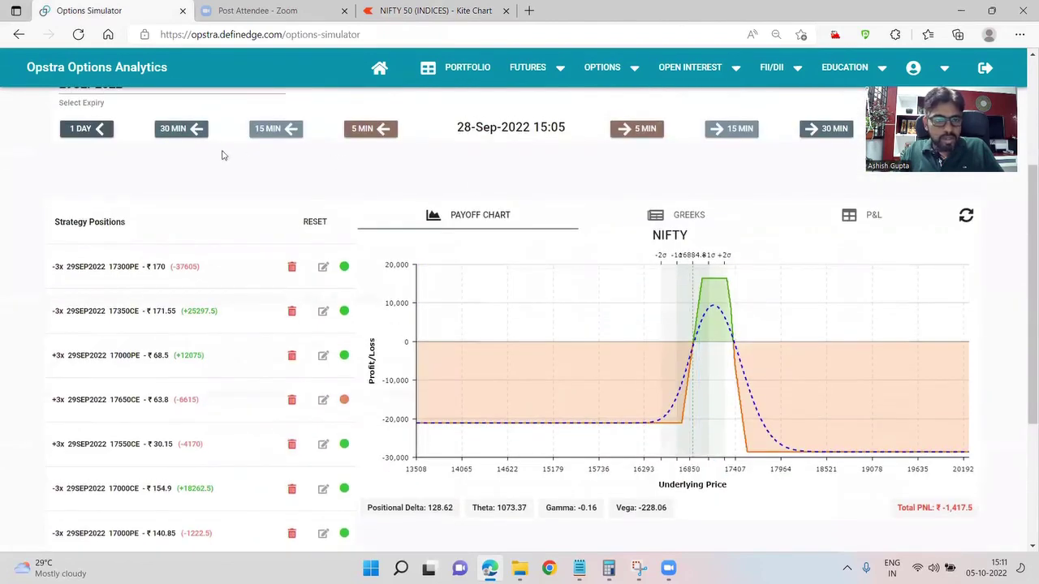
{"action": "left_click", "coordinate": [176, 129]}
{"action": "left_click", "coordinate": [176, 130]}
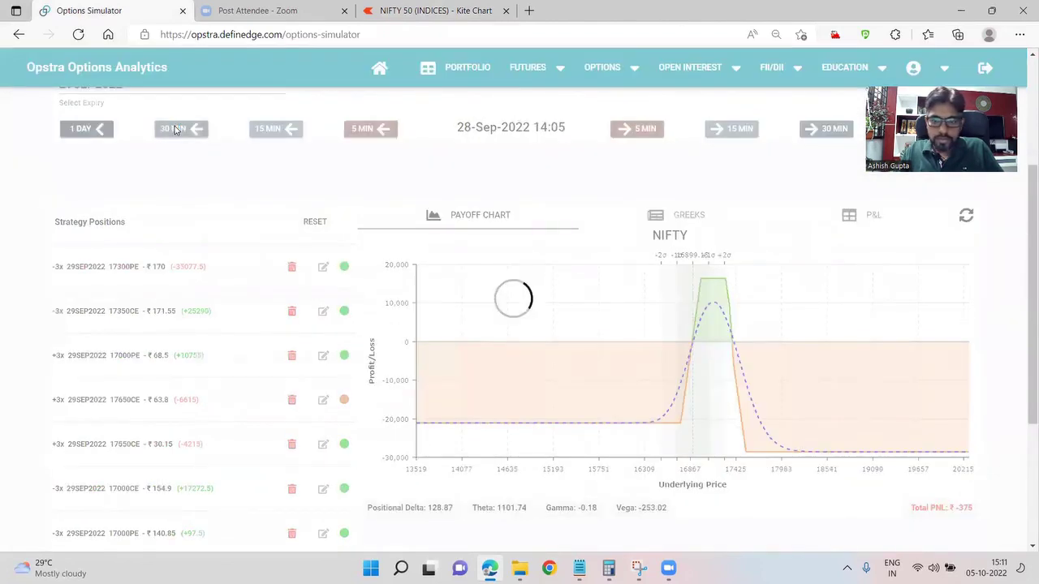
{"action": "left_click", "coordinate": [176, 130]}
{"action": "left_click", "coordinate": [177, 130]}
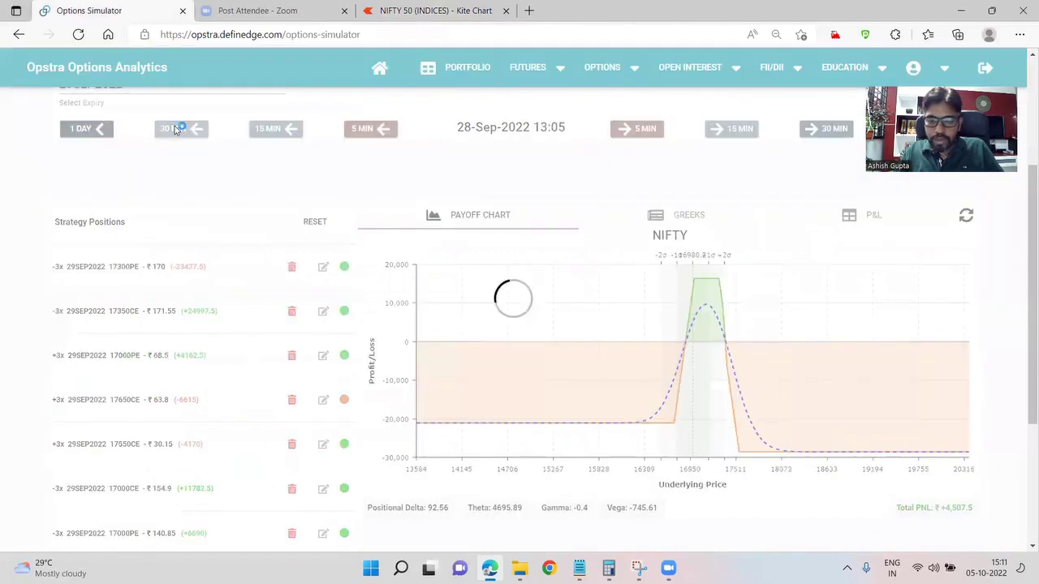
{"action": "left_click", "coordinate": [180, 131]}
{"action": "left_click", "coordinate": [180, 130]}
{"action": "left_click", "coordinate": [180, 131]}
{"action": "left_click", "coordinate": [180, 131]}
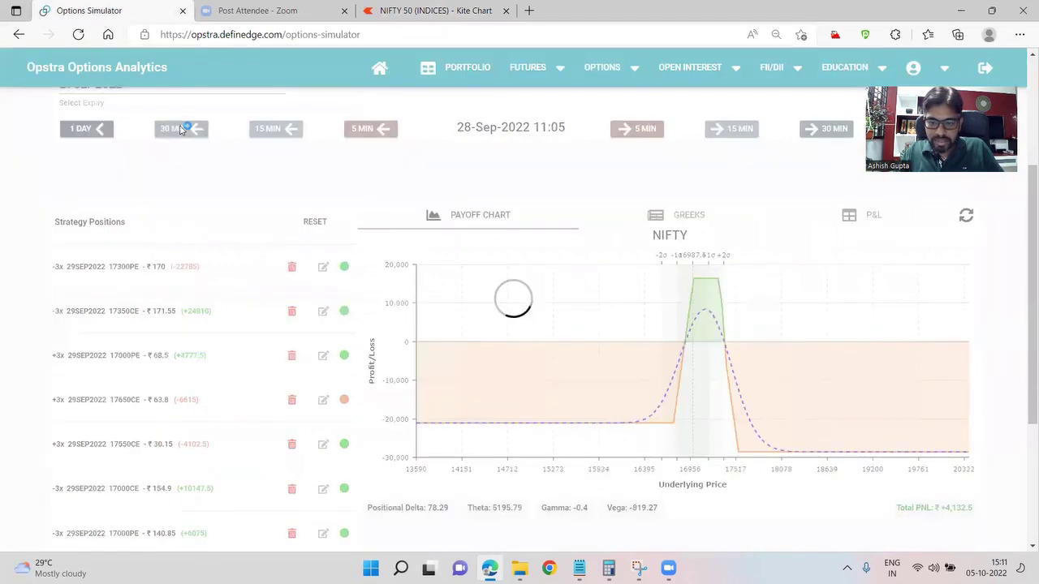
{"action": "left_click", "coordinate": [180, 131]}
{"action": "left_click", "coordinate": [180, 130]}
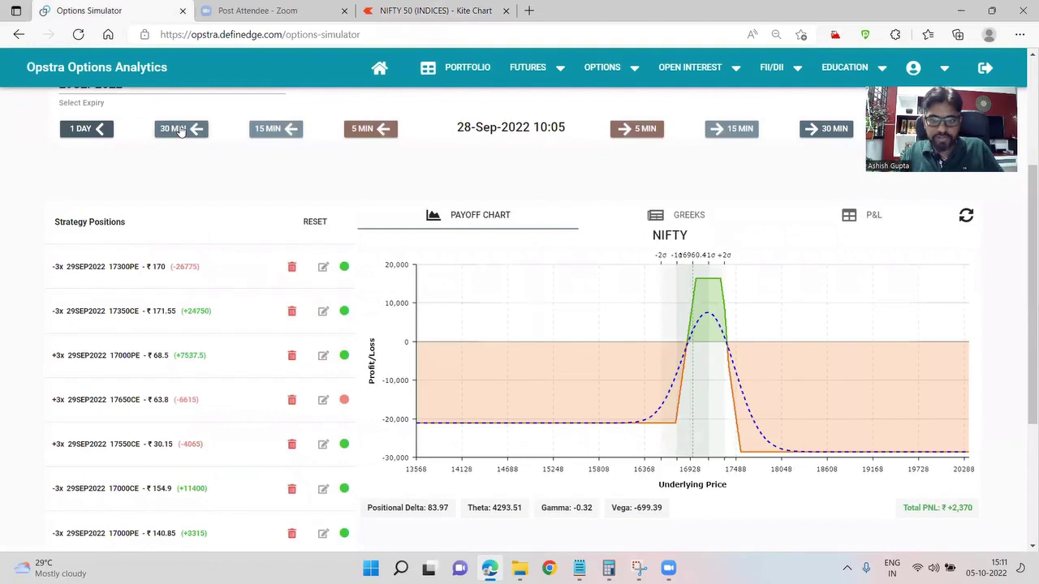
Rewind the simulation in 30-minute steps to 27-Sep-2022 15:20, and advance it 15 minutes to 28-Sep-2022 09:20.
{"action": "left_click", "coordinate": [180, 130]}
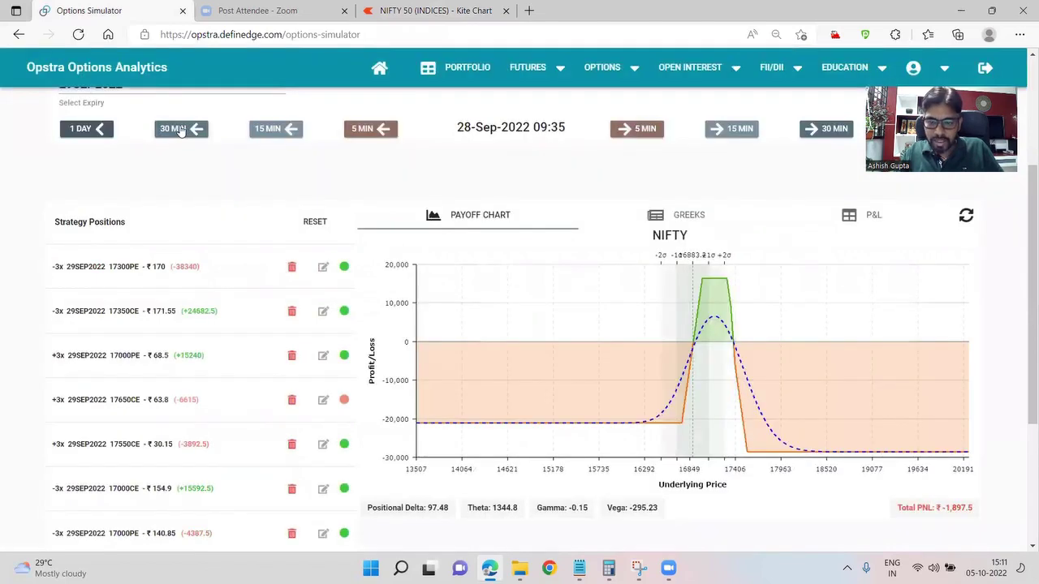
{"action": "left_click", "coordinate": [180, 131]}
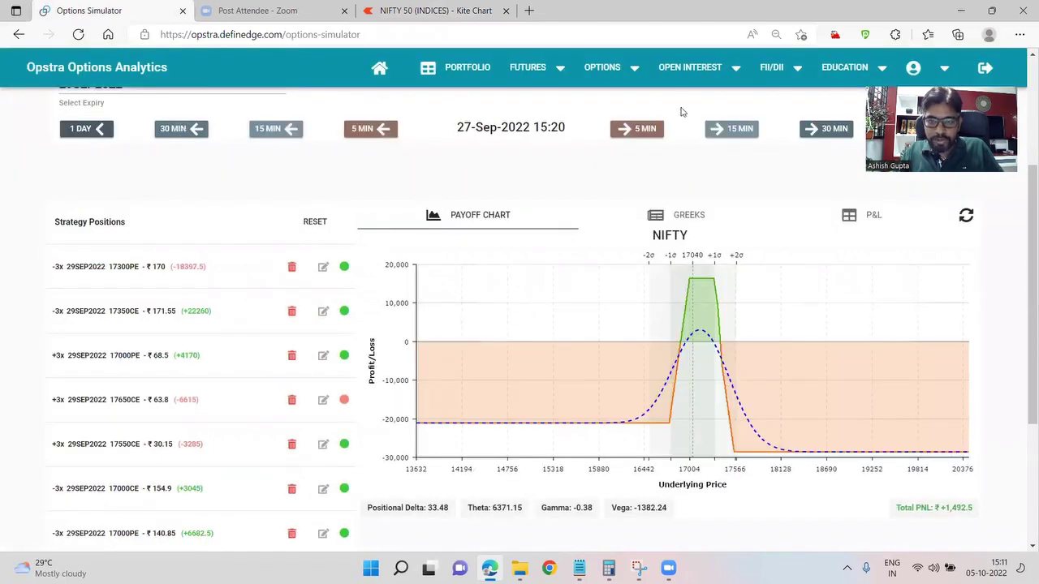
{"action": "left_click", "coordinate": [737, 130]}
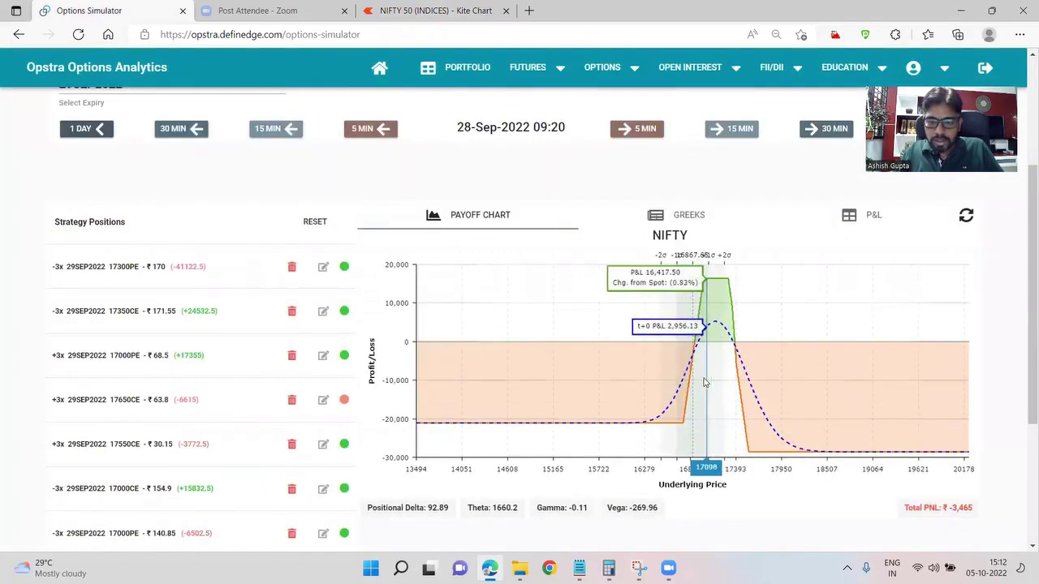
Review the strategy's payoff chart and load the 29SEP2022 option chain for 28-Sep-2022 09:20.
{"action": "scroll", "coordinate": [696, 442], "scroll_direction": "up", "scroll_amount": 1}
{"action": "scroll", "coordinate": [646, 435], "scroll_direction": "down", "scroll_amount": 3}
{"action": "scroll", "coordinate": [819, 413], "scroll_direction": "up", "scroll_amount": 1}
{"action": "scroll", "coordinate": [819, 413], "scroll_direction": "up", "scroll_amount": 5}
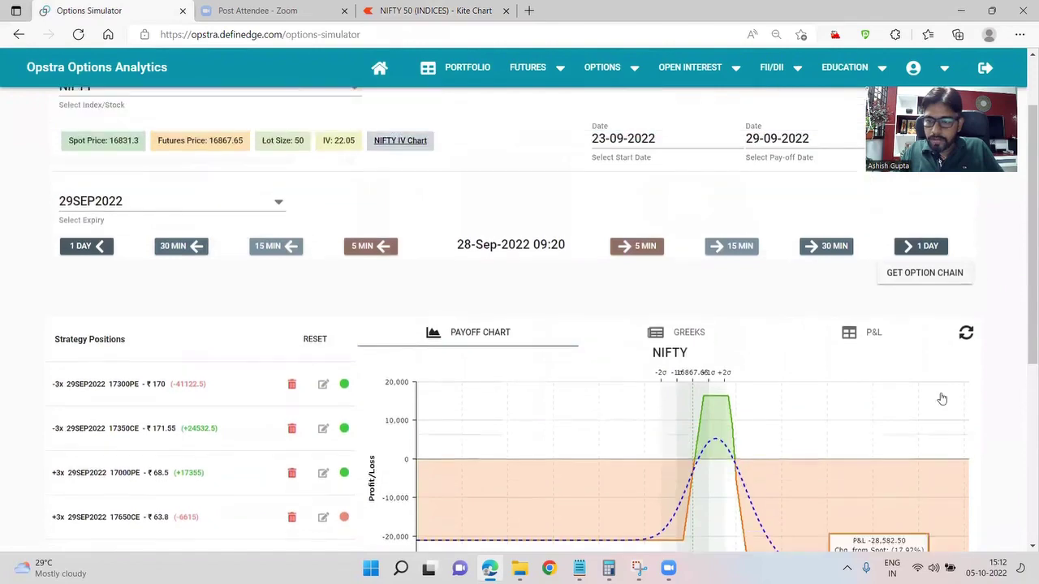
{"action": "left_click", "coordinate": [925, 362]}
{"action": "scroll", "coordinate": [670, 394], "scroll_direction": "down", "scroll_amount": 7}
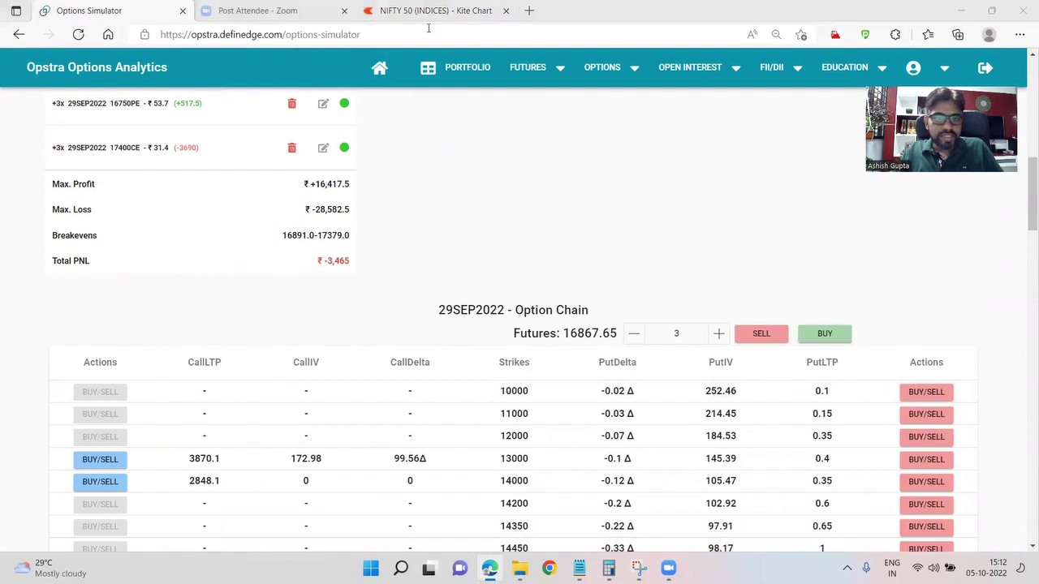
Switch to the NIFTY 50 Kite chart, set a 15-minute interval, and examine the 28 Sep 2022 opening candle.
{"action": "key", "text": "ctrl+shift+Tab"}
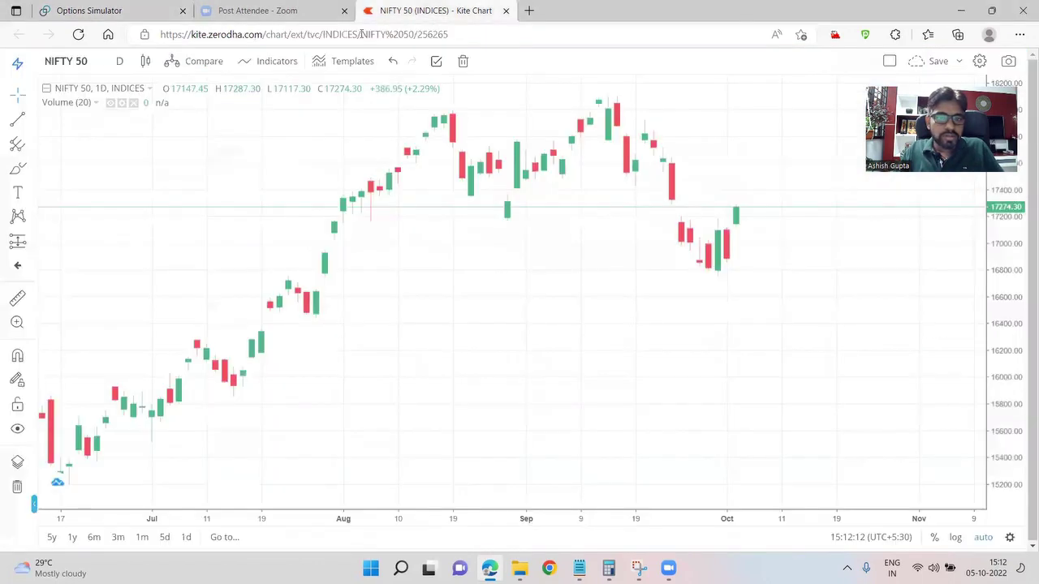
{"action": "left_click", "coordinate": [119, 64]}
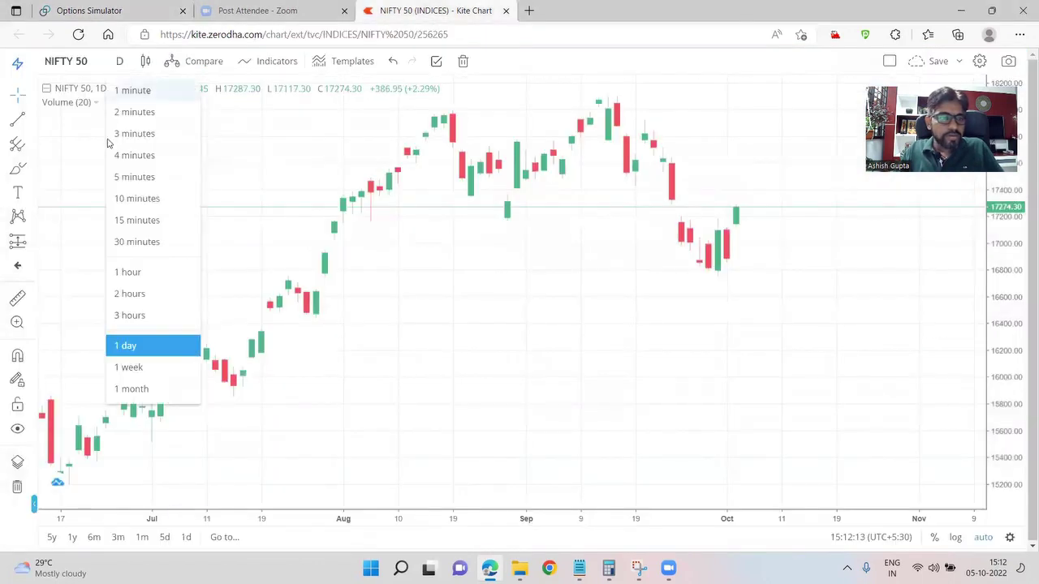
{"action": "left_click", "coordinate": [137, 220]}
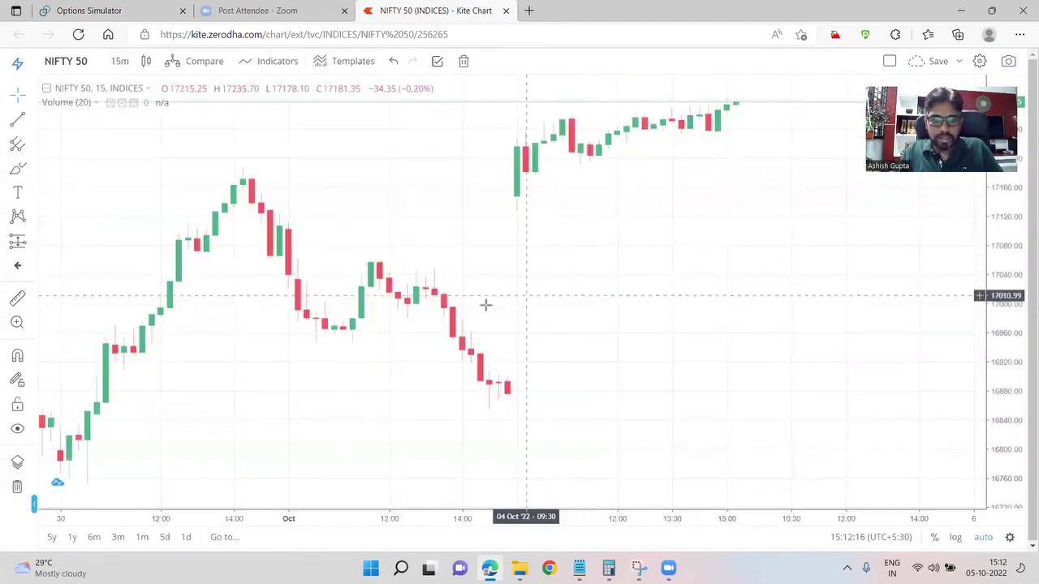
{"action": "scroll", "coordinate": [853, 274], "scroll_direction": "left", "scroll_amount": 10}
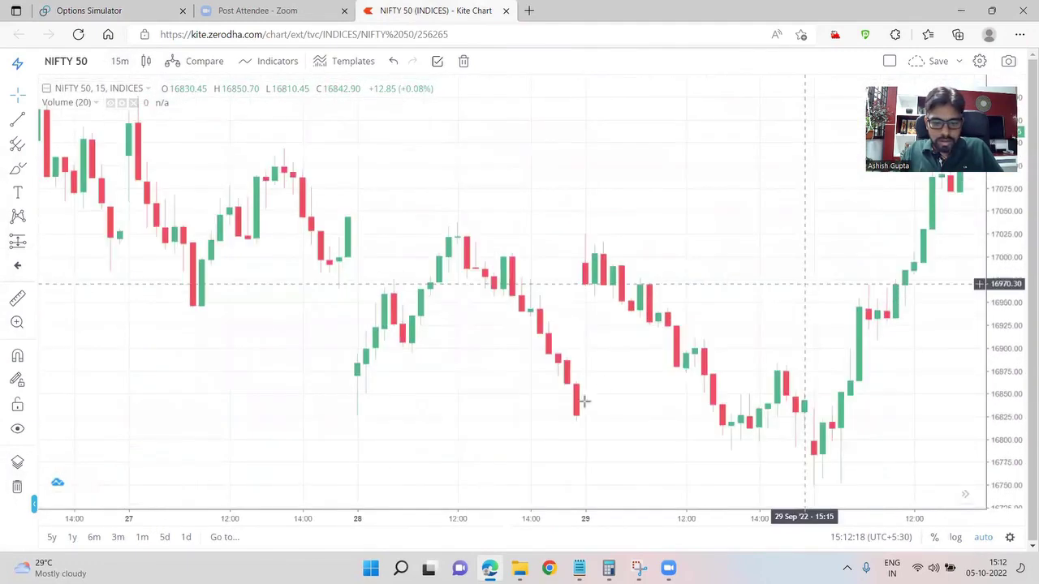
{"action": "left_click_drag", "start_coordinate": [412, 412], "coordinate": [506, 406]}
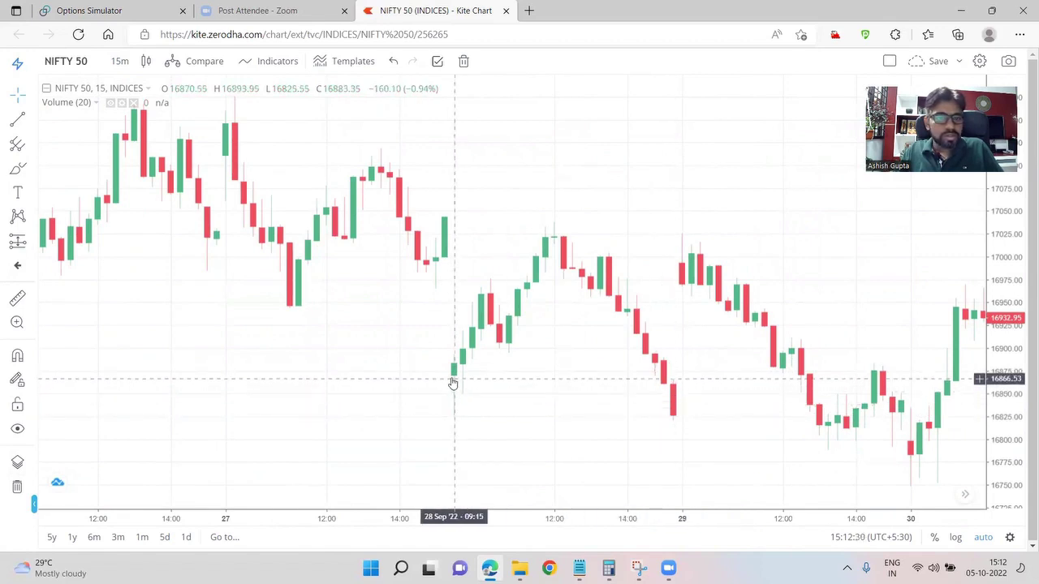
Return to the options simulator, rewind five minutes to 27-Sep-2022 15:30, and advance five minutes to 28-Sep-2022 09:20 to compare total profit and loss.
{"action": "left_click", "coordinate": [133, 9]}
{"action": "scroll", "coordinate": [635, 310], "scroll_direction": "up", "scroll_amount": 3}
{"action": "scroll", "coordinate": [616, 304], "scroll_direction": "down", "scroll_amount": 3}
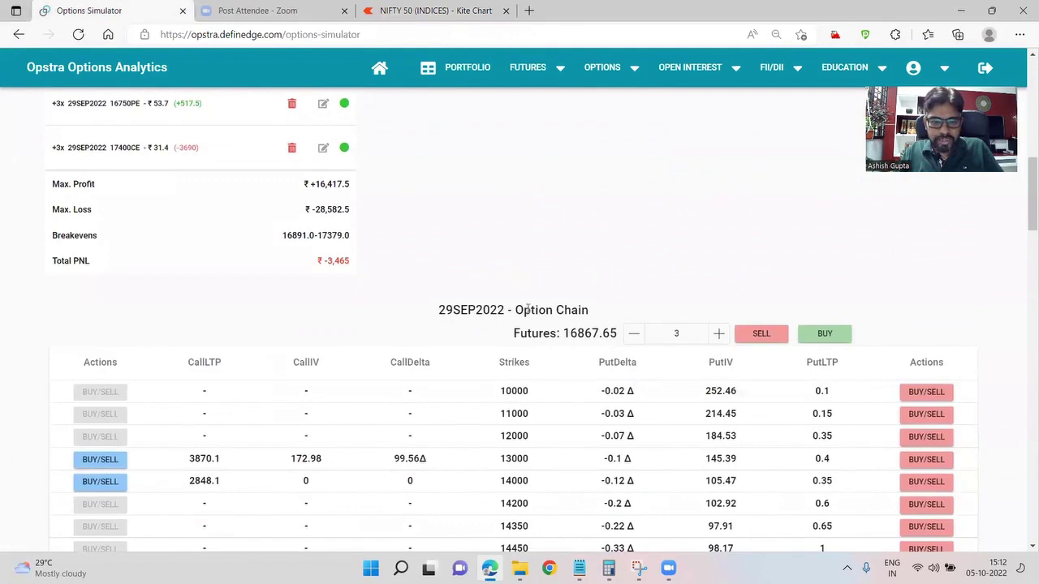
{"action": "scroll", "coordinate": [606, 334], "scroll_direction": "up", "scroll_amount": 10}
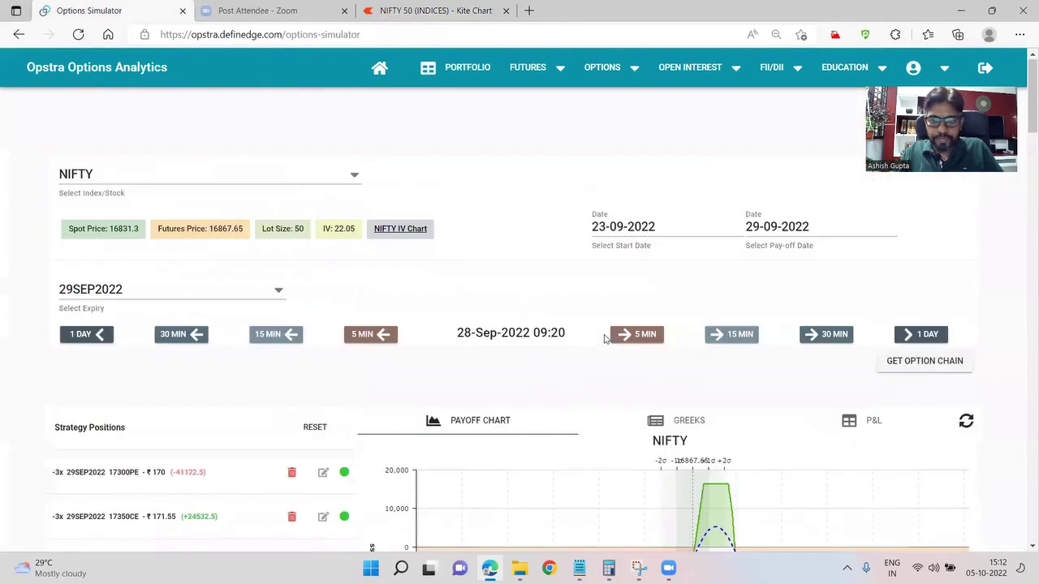
{"action": "left_click", "coordinate": [354, 337]}
{"action": "scroll", "coordinate": [556, 342], "scroll_direction": "down", "scroll_amount": 3}
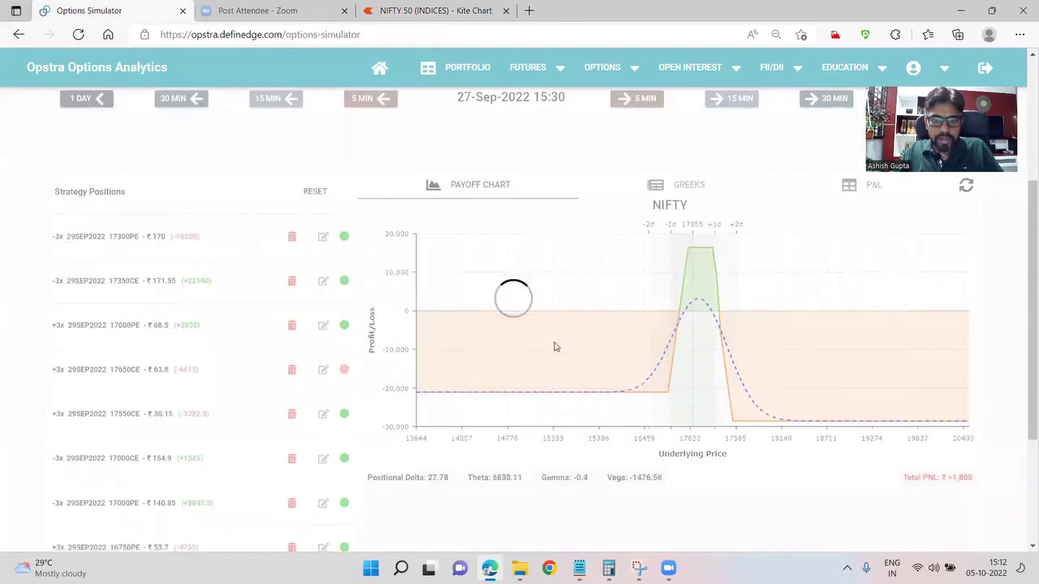
{"action": "scroll", "coordinate": [554, 347], "scroll_direction": "up", "scroll_amount": 3}
{"action": "left_click", "coordinate": [637, 334]}
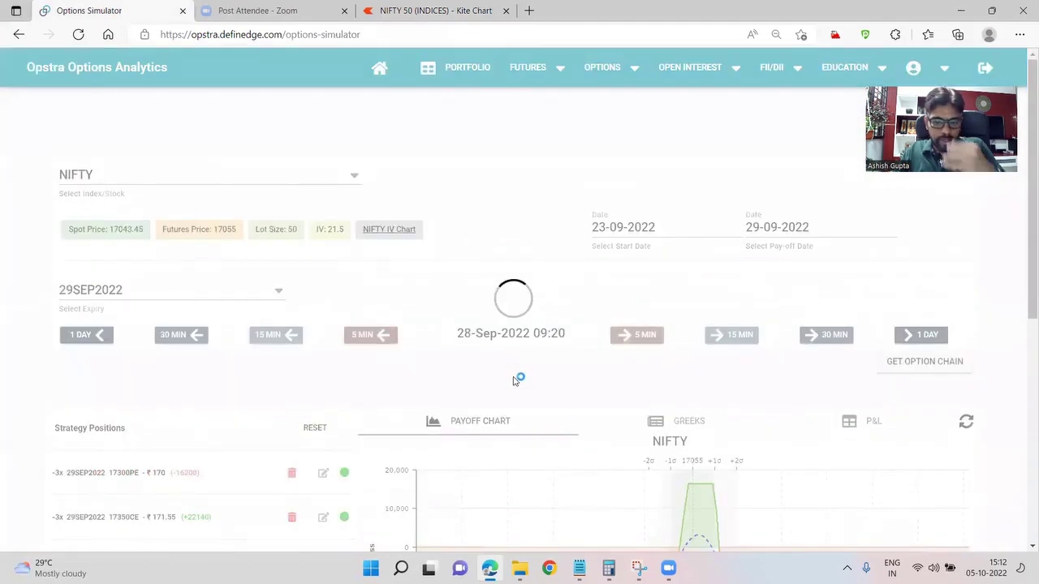
{"action": "scroll", "coordinate": [536, 365], "scroll_direction": "down", "scroll_amount": 5}
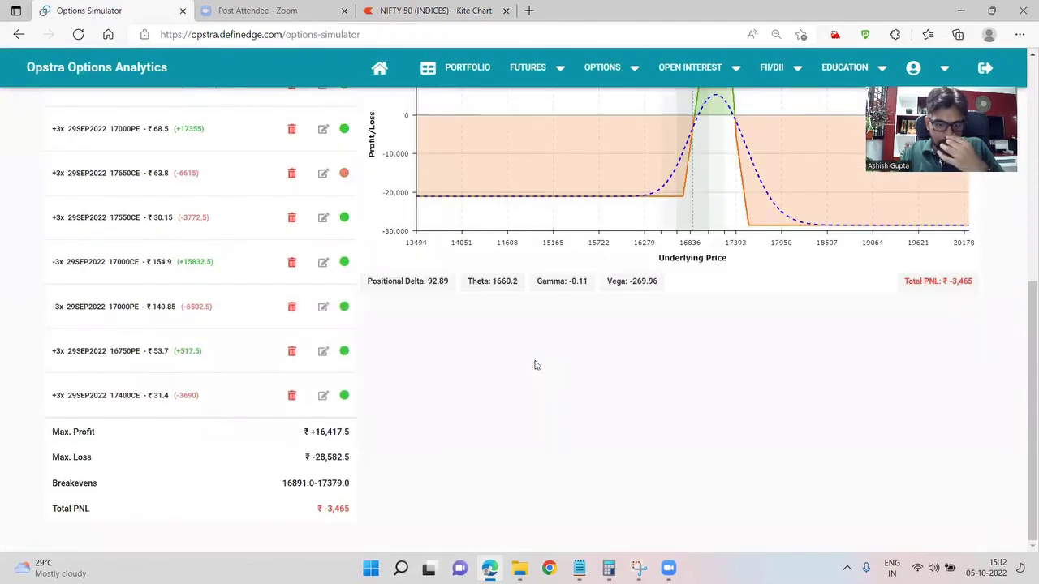
Reload the 29SEP2022 option chain and examine its strikes alongside the strategy's payoff, breakevens and total profit and loss.
{"action": "scroll", "coordinate": [968, 330], "scroll_direction": "up", "scroll_amount": 5}
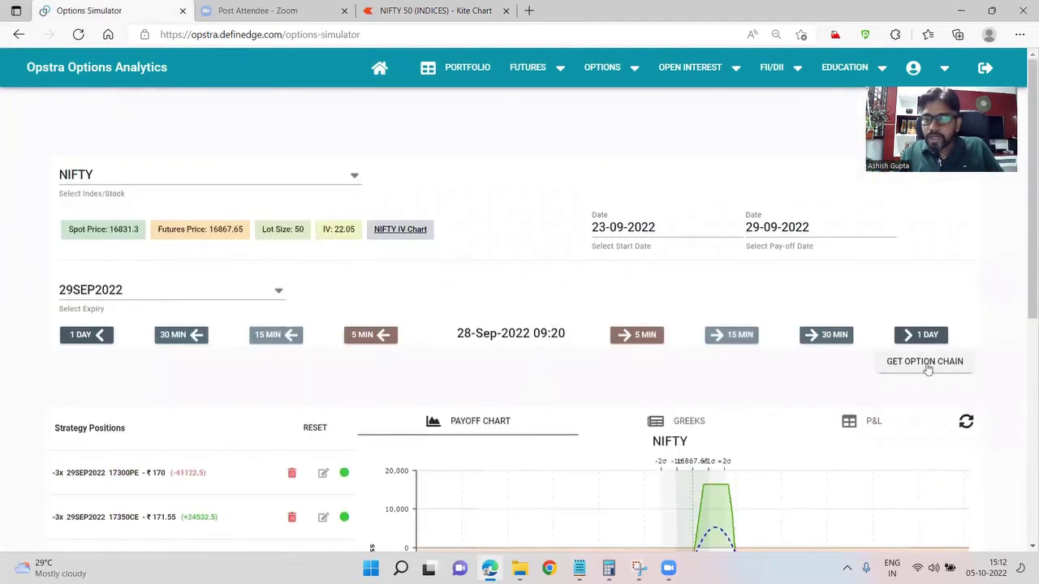
{"action": "scroll", "coordinate": [584, 348], "scroll_direction": "down", "scroll_amount": 10}
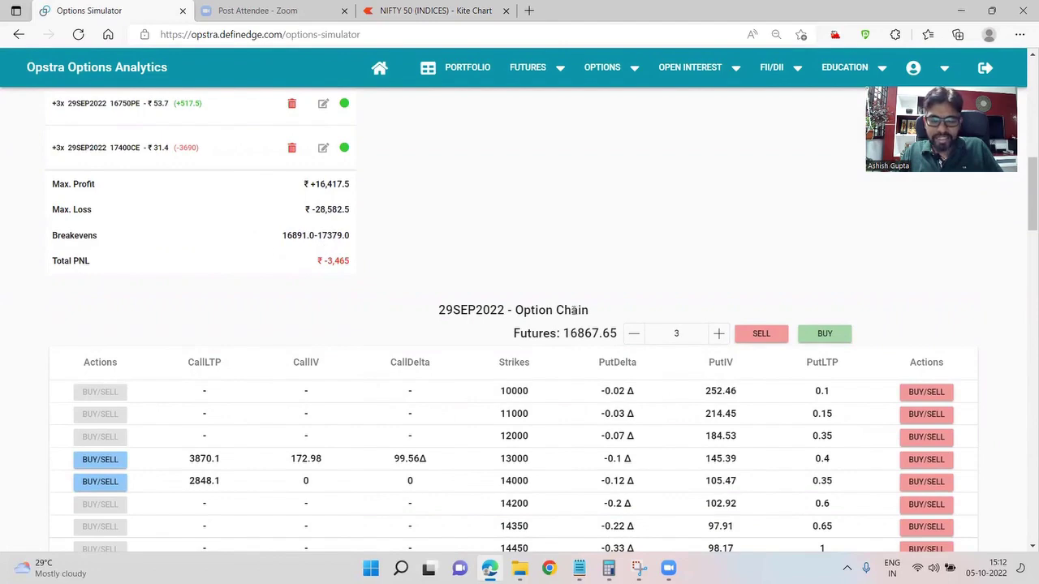
{"action": "scroll", "coordinate": [573, 310], "scroll_direction": "up", "scroll_amount": 5}
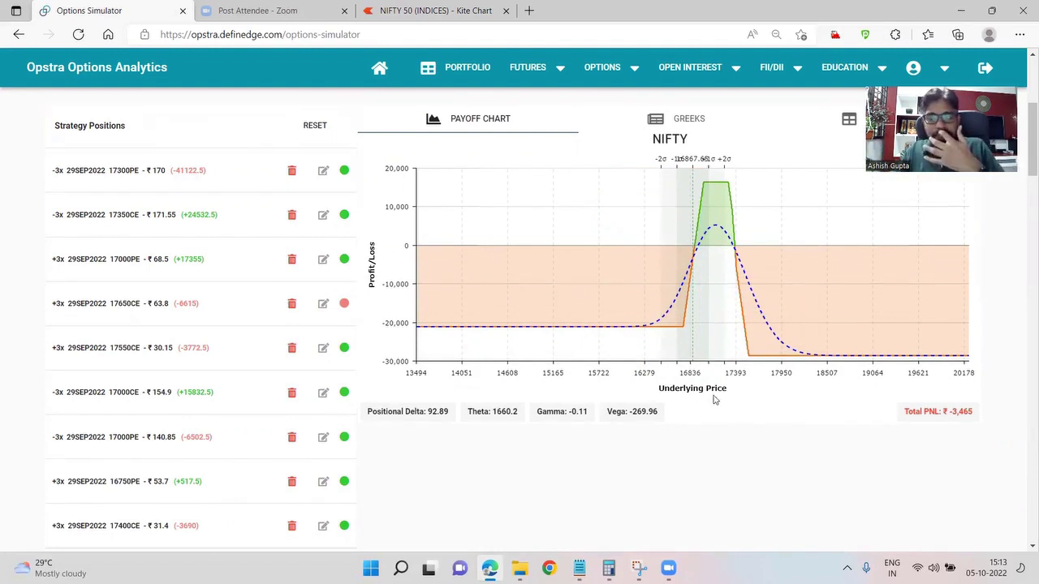
{"action": "scroll", "coordinate": [715, 399], "scroll_direction": "down", "scroll_amount": 2}
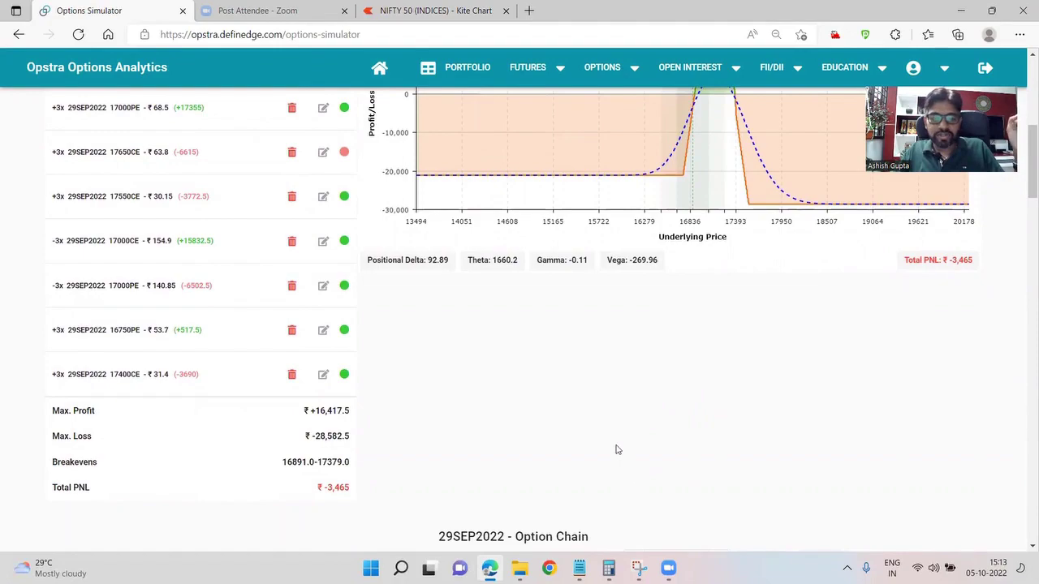
{"action": "scroll", "coordinate": [616, 450], "scroll_direction": "down", "scroll_amount": 8}
{"action": "scroll", "coordinate": [619, 446], "scroll_direction": "down", "scroll_amount": 5}
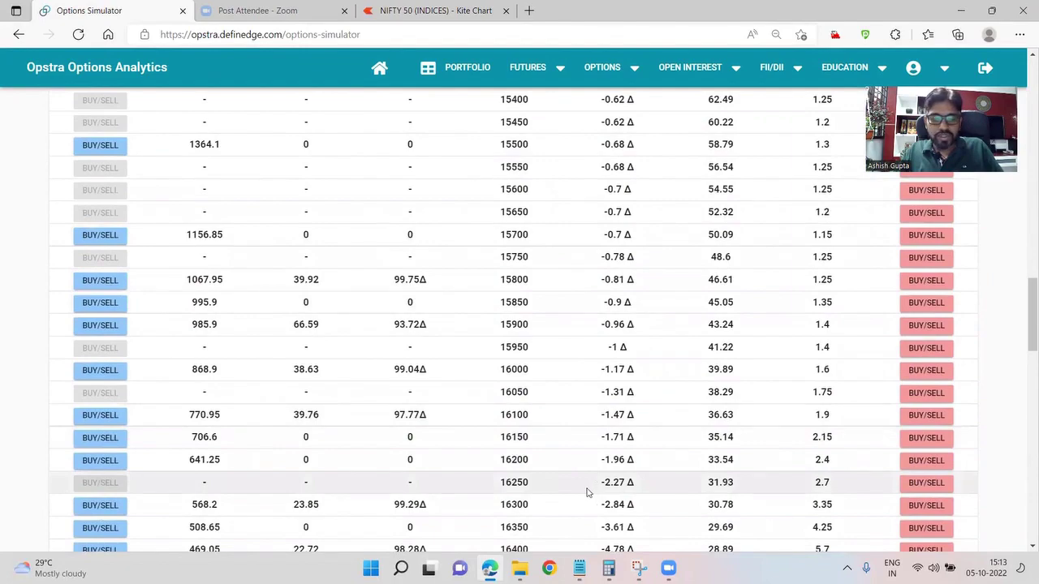
{"action": "scroll", "coordinate": [587, 492], "scroll_direction": "down", "scroll_amount": 10}
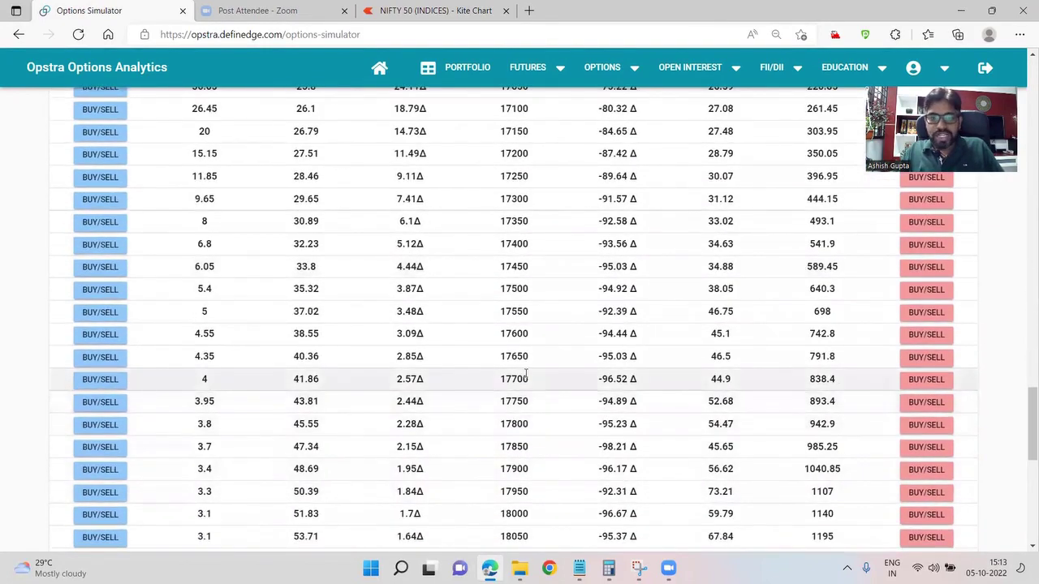
{"action": "scroll", "coordinate": [526, 373], "scroll_direction": "up", "scroll_amount": 15}
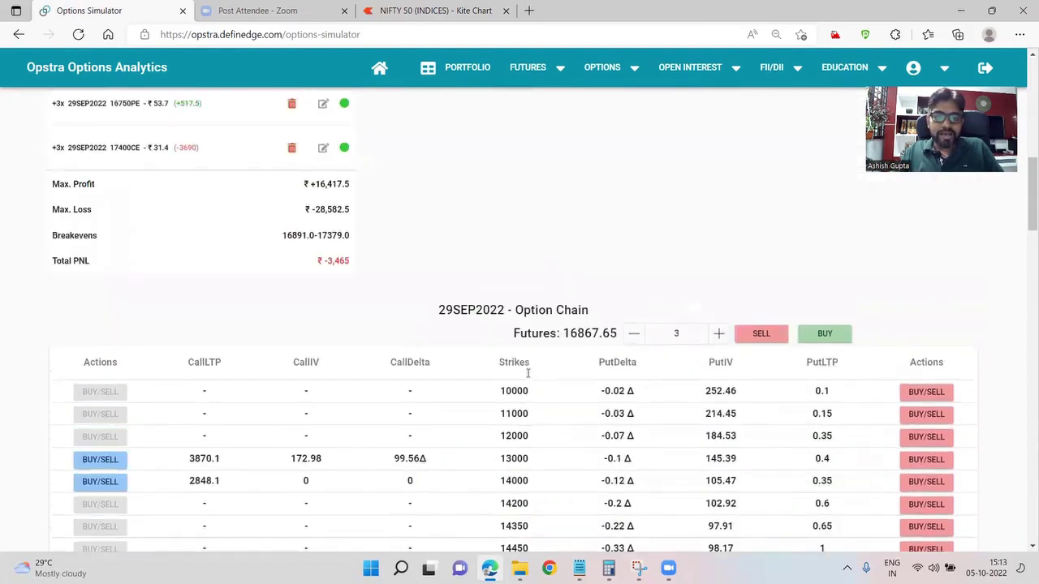
{"action": "scroll", "coordinate": [527, 374], "scroll_direction": "up", "scroll_amount": 10}
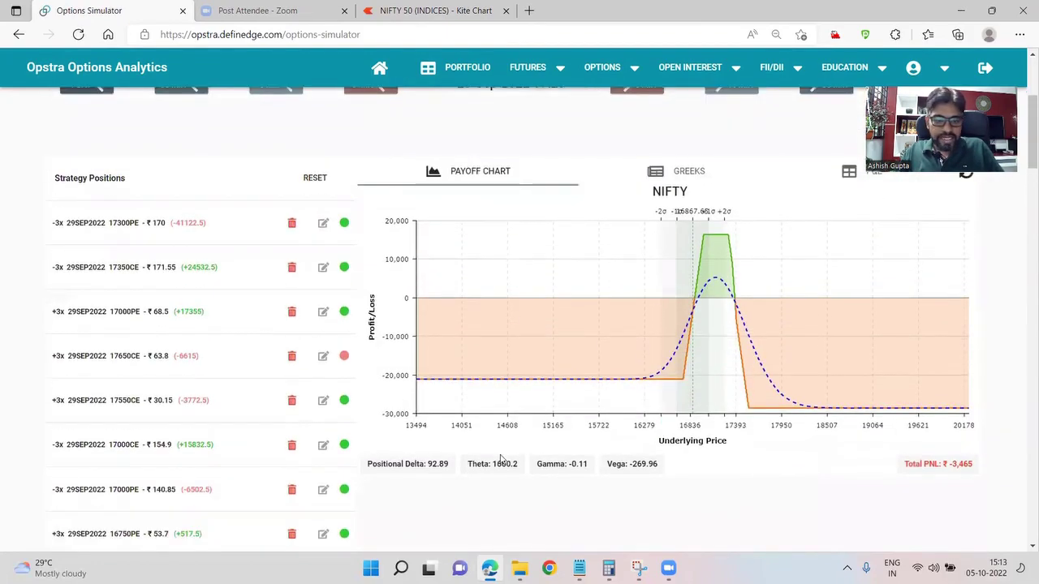
{"action": "scroll", "coordinate": [500, 459], "scroll_direction": "down", "scroll_amount": 3}
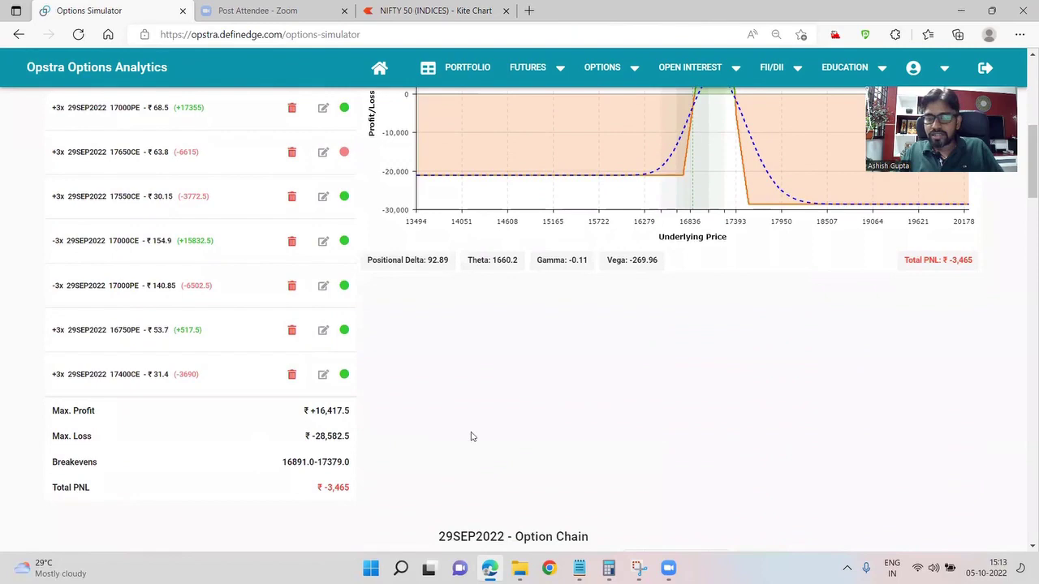
Add a buy position of three lots of the 29SEP2022 16900PE at 121.65.
{"action": "scroll", "coordinate": [555, 420], "scroll_direction": "down", "scroll_amount": 6}
{"action": "scroll", "coordinate": [554, 415], "scroll_direction": "down", "scroll_amount": 10}
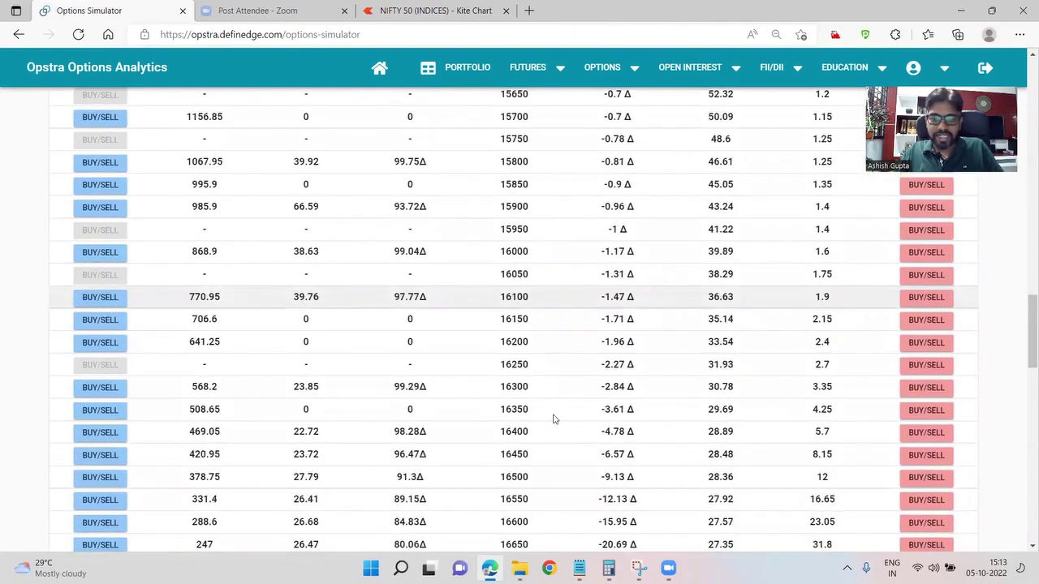
{"action": "scroll", "coordinate": [510, 401], "scroll_direction": "down", "scroll_amount": 2}
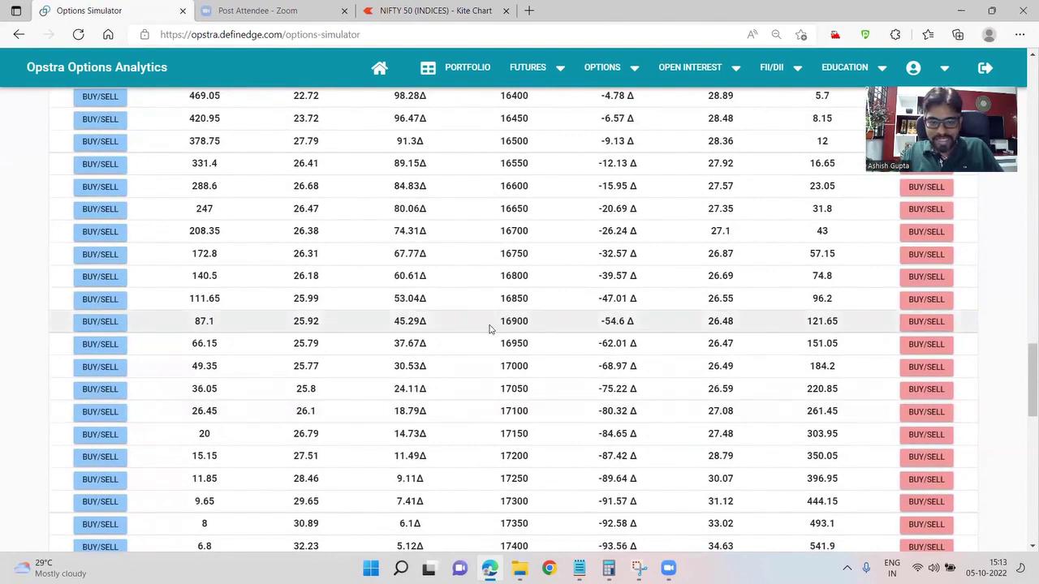
{"action": "double_click", "coordinate": [514, 321]}
{"action": "left_click", "coordinate": [926, 321]}
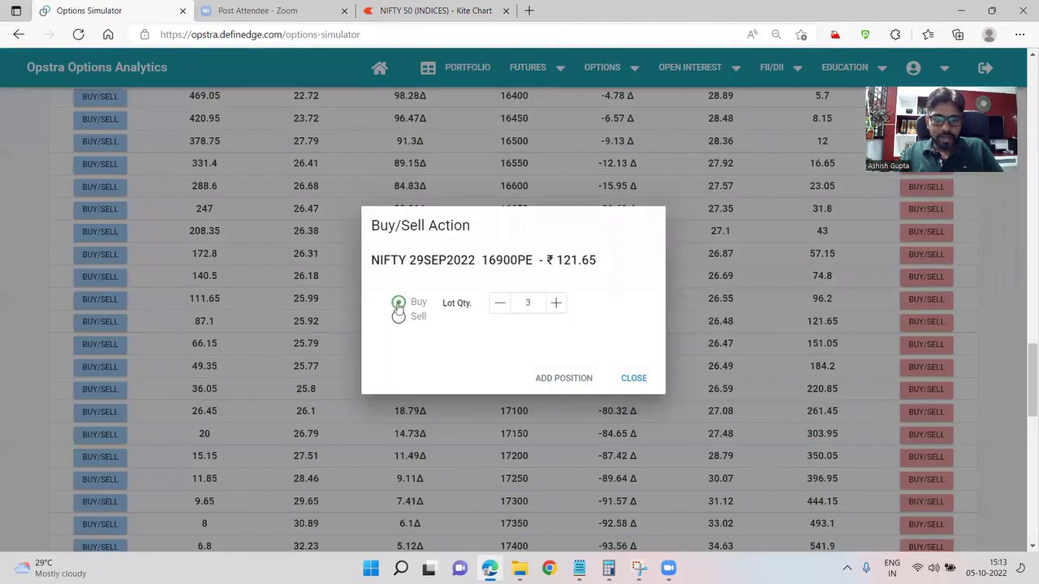
{"action": "left_click", "coordinate": [554, 303]}
{"action": "left_click", "coordinate": [554, 302]}
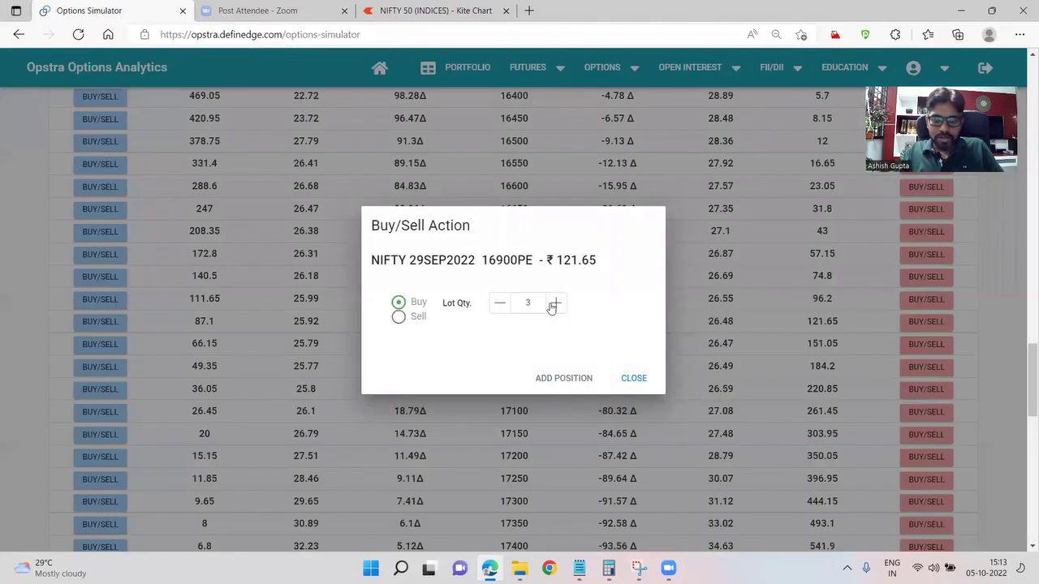
{"action": "left_click", "coordinate": [553, 388]}
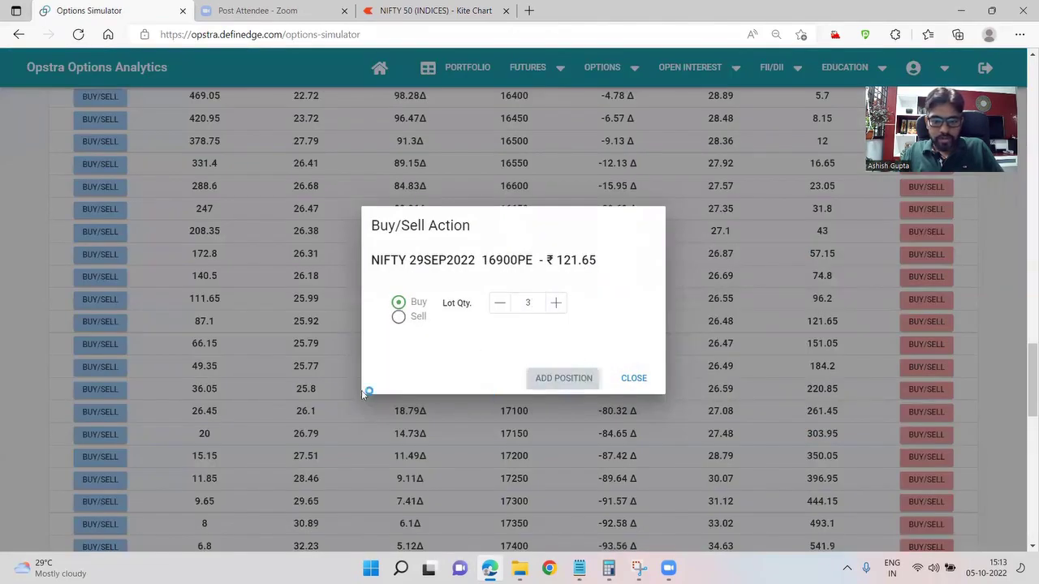
{"action": "scroll", "coordinate": [373, 352], "scroll_direction": "up", "scroll_amount": 2}
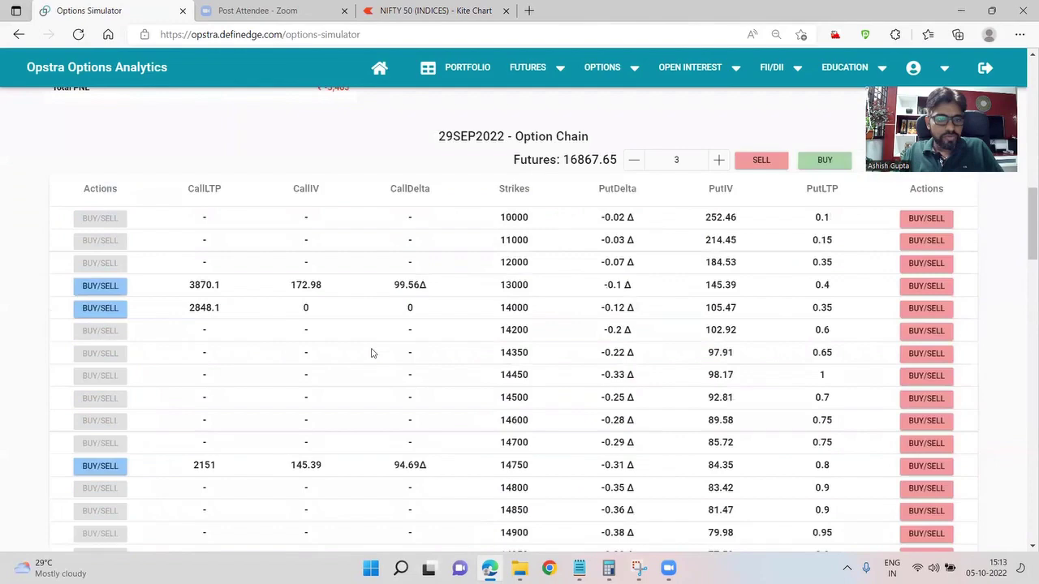
{"action": "scroll", "coordinate": [372, 353], "scroll_direction": "down", "scroll_amount": 5}
{"action": "scroll", "coordinate": [371, 353], "scroll_direction": "down", "scroll_amount": 5}
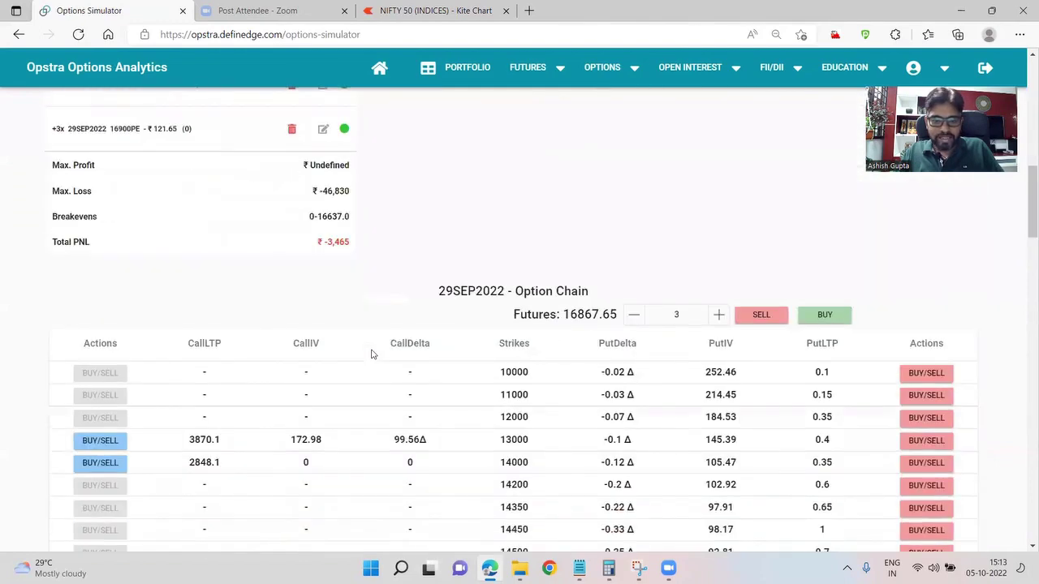
Open the 16900PE position for editing, close it without changes, and delete that position from the strategy.
{"action": "scroll", "coordinate": [371, 353], "scroll_direction": "up", "scroll_amount": 6}
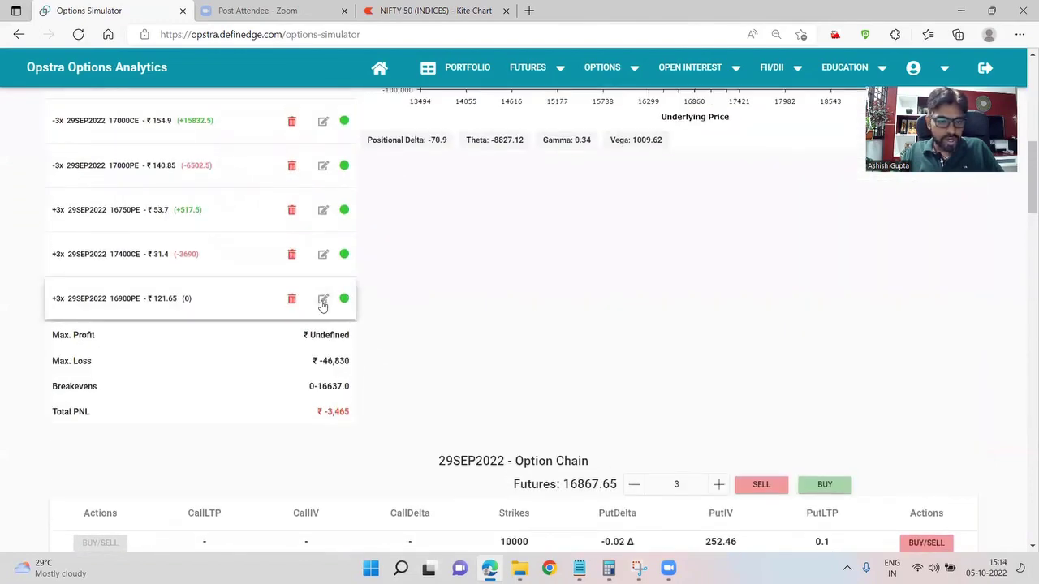
{"action": "left_click", "coordinate": [322, 301]}
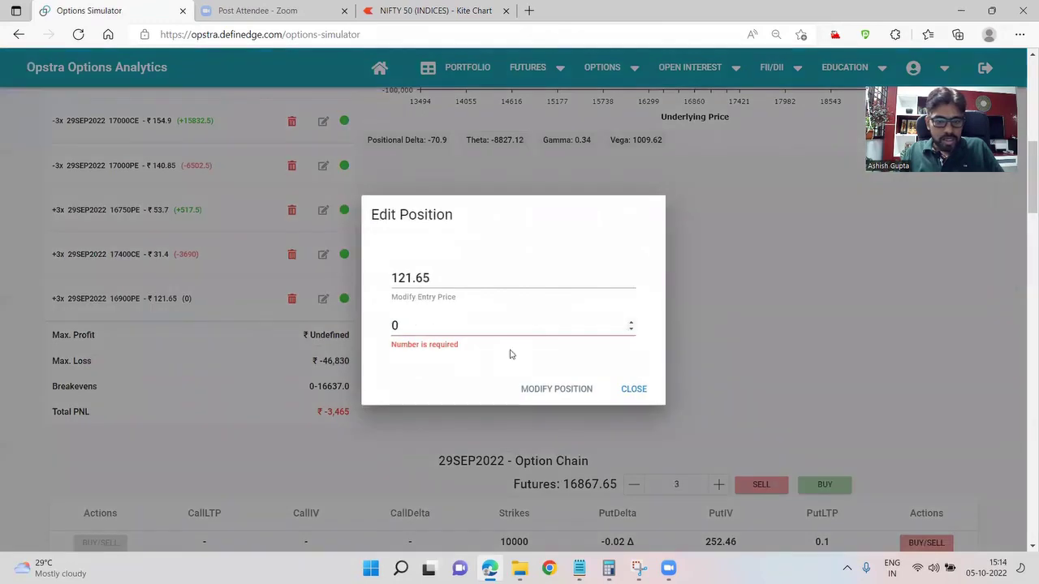
{"action": "left_click", "coordinate": [634, 390]}
{"action": "left_click", "coordinate": [291, 299]}
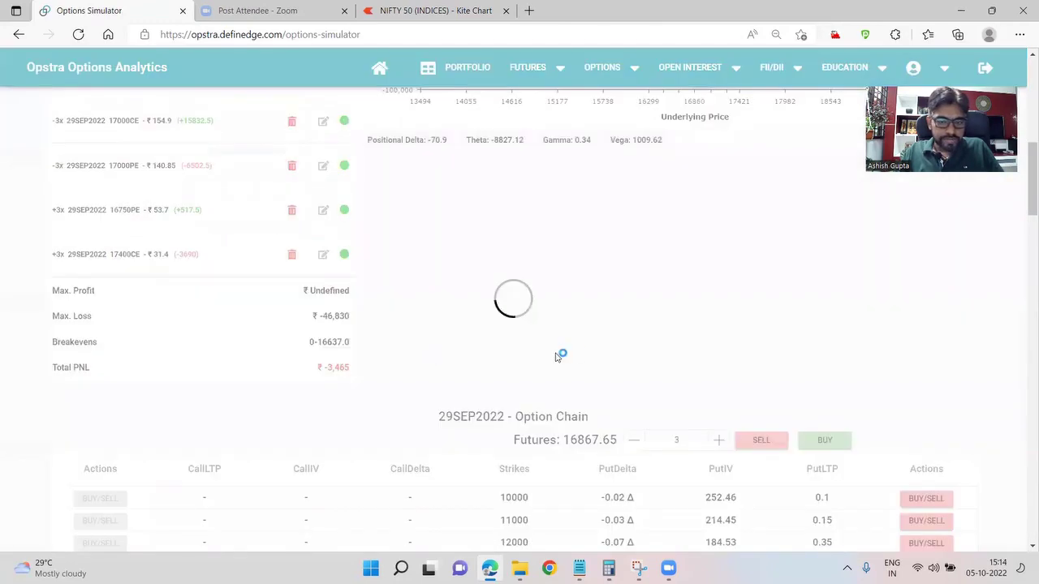
Raise the lot quantity for the 29SEP2022 16900PE above three and add it as a buy position at 121.65.
{"action": "scroll", "coordinate": [636, 400], "scroll_direction": "down", "scroll_amount": 15}
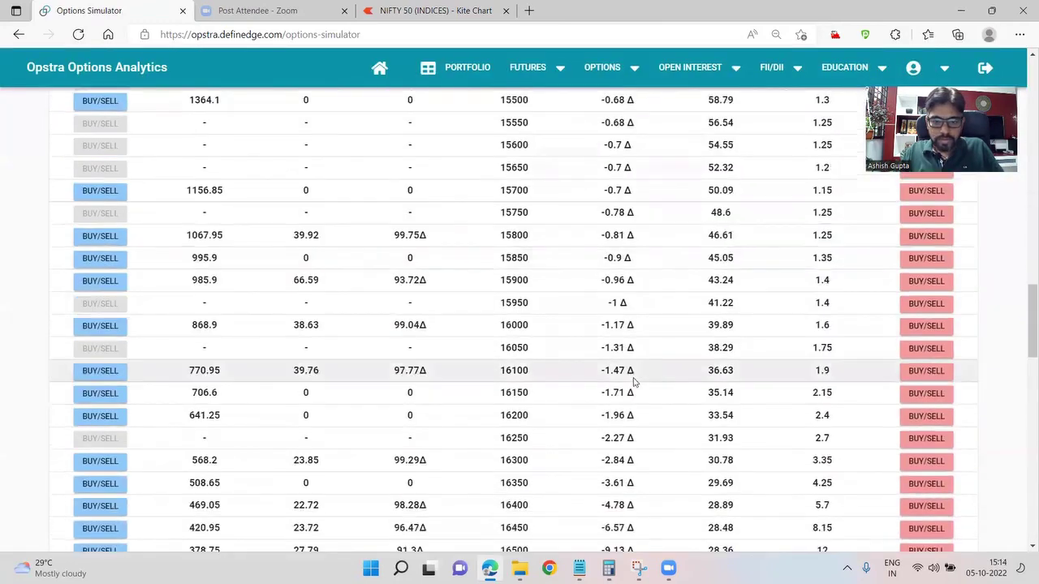
{"action": "scroll", "coordinate": [490, 416], "scroll_direction": "down", "scroll_amount": 1}
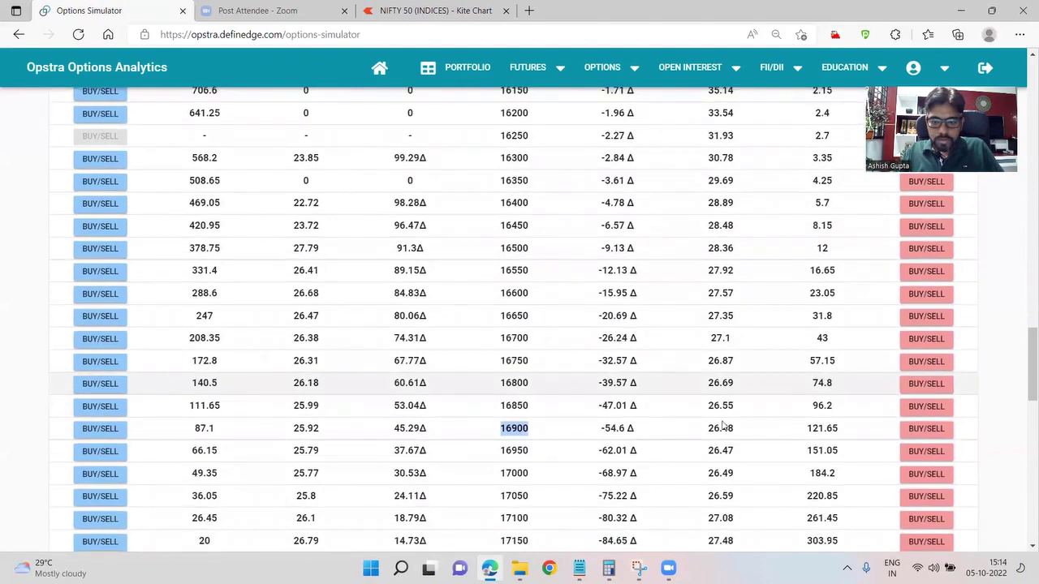
{"action": "left_click", "coordinate": [923, 429]}
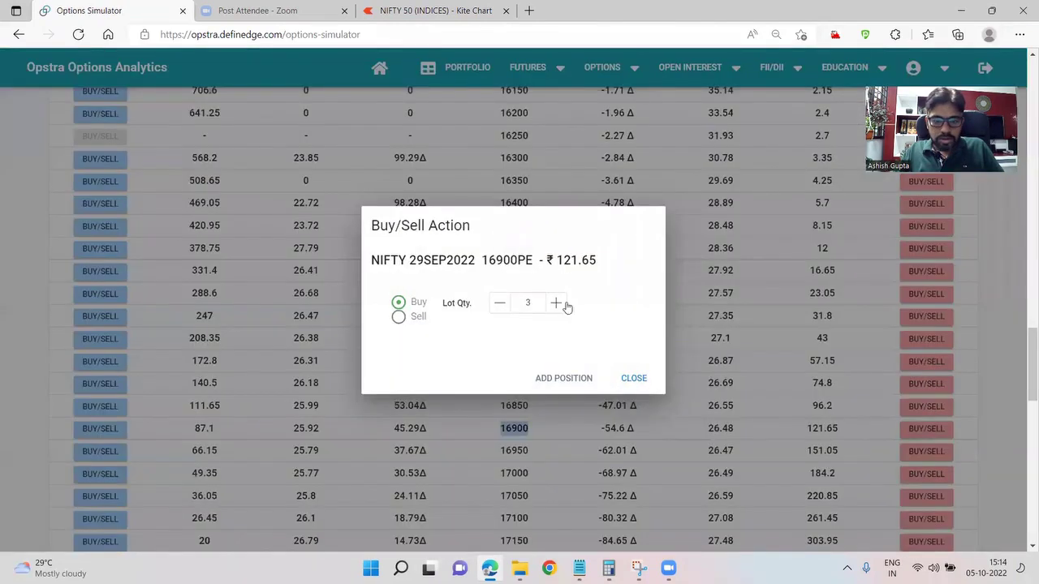
{"action": "left_click", "coordinate": [554, 303]}
{"action": "left_click", "coordinate": [555, 302]}
{"action": "left_click", "coordinate": [555, 303]}
{"action": "left_click", "coordinate": [563, 378]}
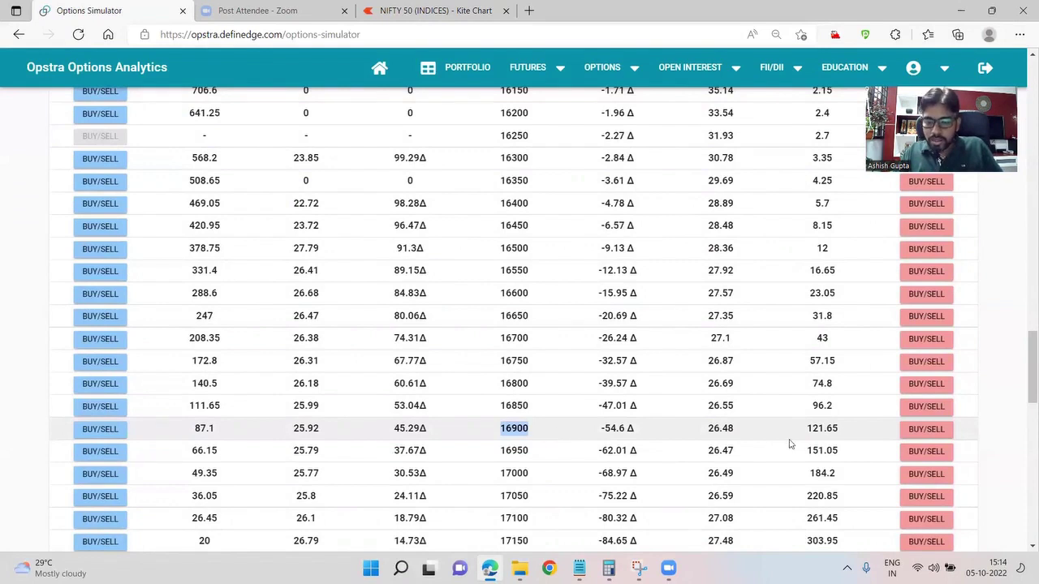
Raise the lot quantity for the 29SEP2022 16700PE to 12 and add it as a buy position at 43.
{"action": "left_click", "coordinate": [835, 429]}
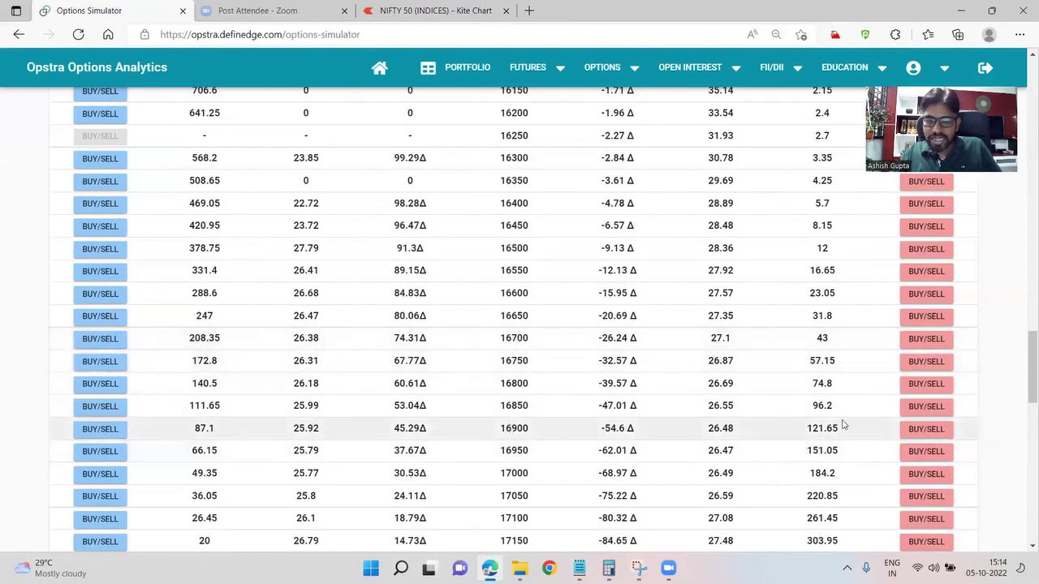
{"action": "left_click", "coordinate": [926, 340]}
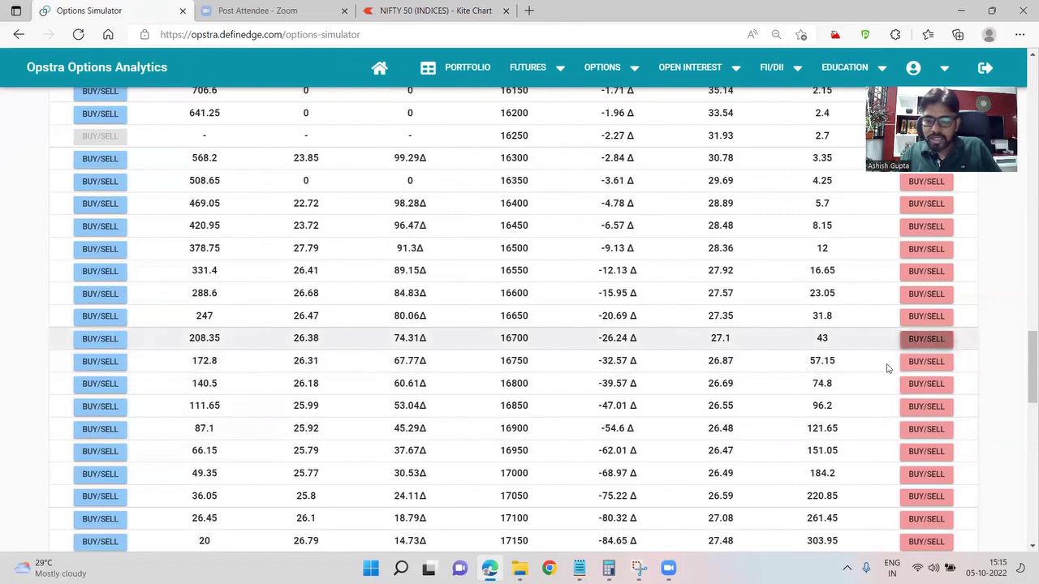
{"action": "left_click", "coordinate": [555, 303]}
{"action": "left_click", "coordinate": [555, 302]}
{"action": "left_click", "coordinate": [556, 303]}
{"action": "left_click", "coordinate": [557, 304]}
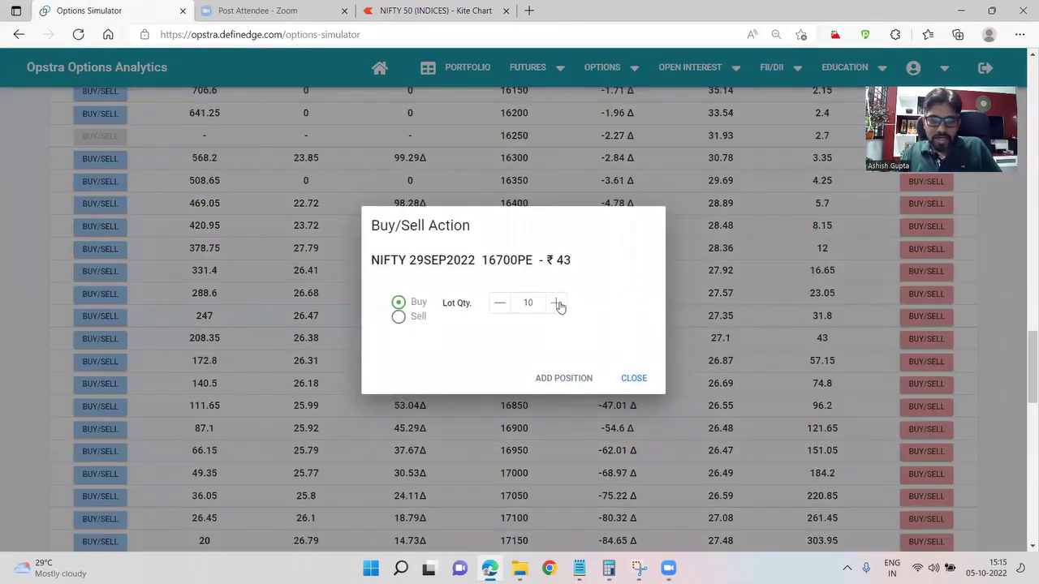
{"action": "left_click", "coordinate": [566, 378]}
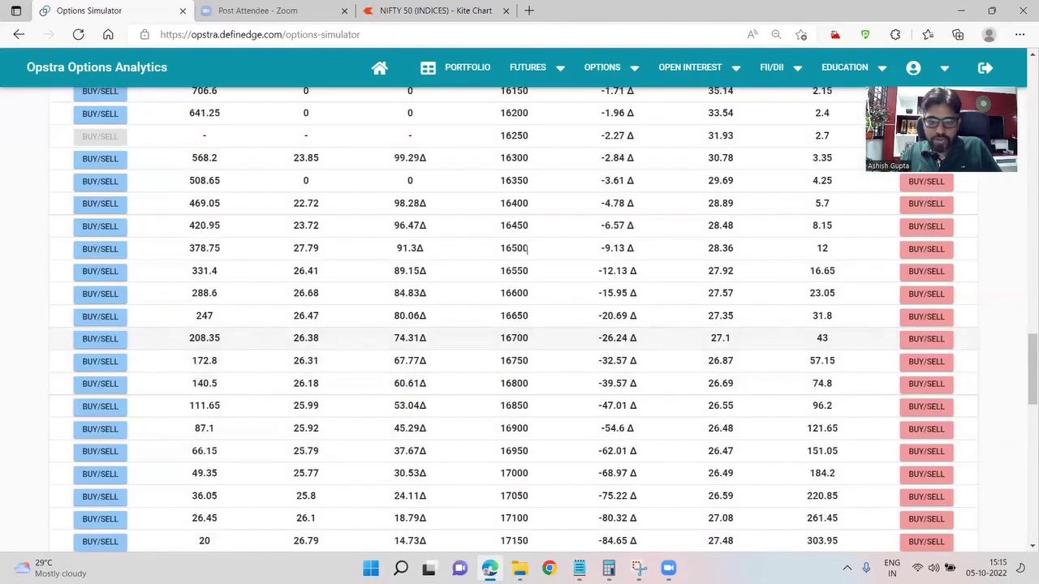
Add a buy position of 6 lots of the 29SEP2022 16500PE at 12.
{"action": "left_click", "coordinate": [926, 249]}
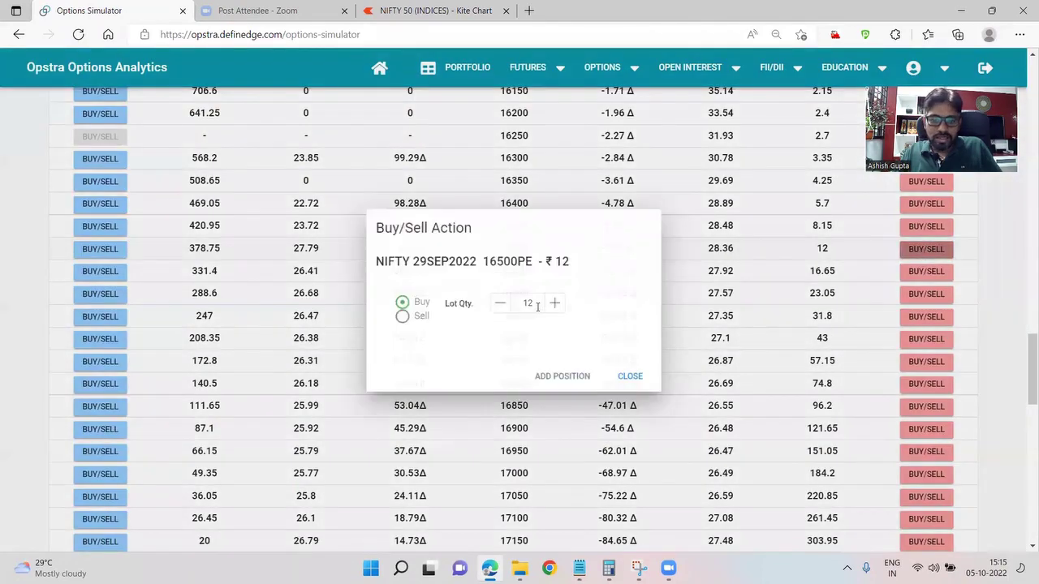
{"action": "double_click", "coordinate": [537, 307]}
{"action": "type", "text": "6"}
{"action": "left_click", "coordinate": [580, 380]}
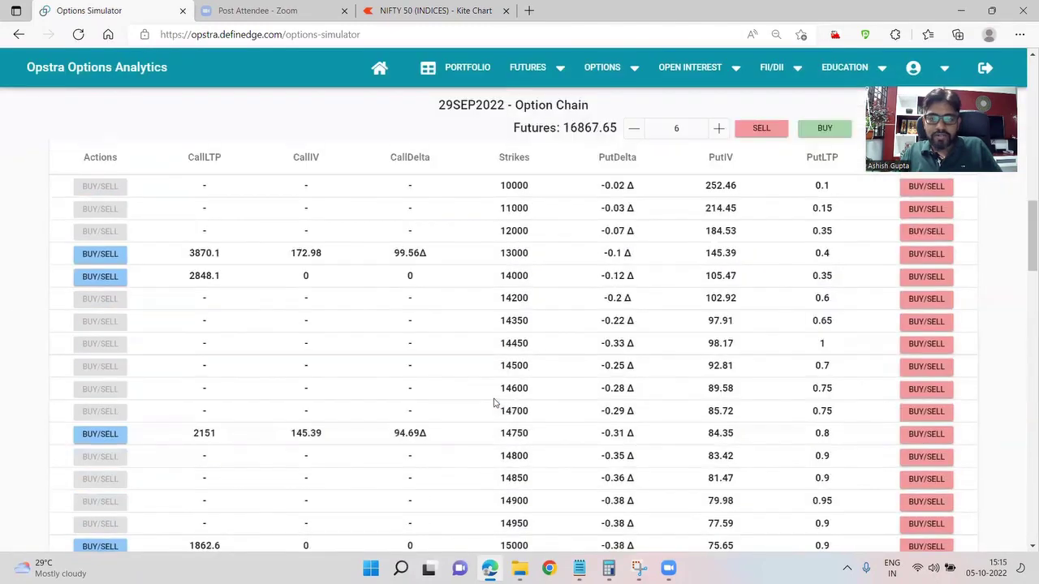
Delete the 12-lot 16700PE buy position and add the 29SEP2022 16700PE as a sell position of 12 lots at 43.
{"action": "scroll", "coordinate": [493, 403], "scroll_direction": "down", "scroll_amount": 7}
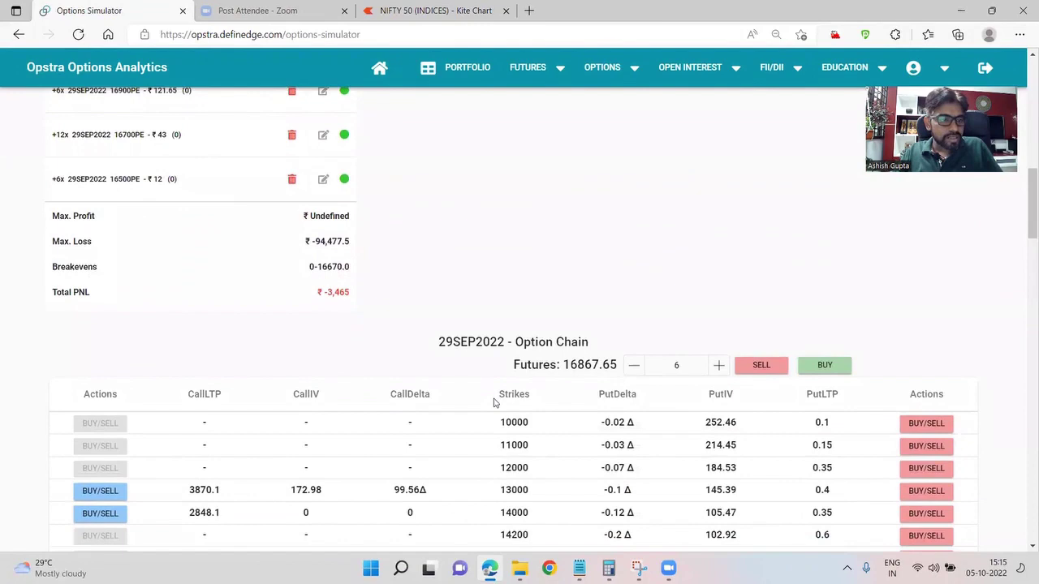
{"action": "scroll", "coordinate": [493, 403], "scroll_direction": "up", "scroll_amount": 2}
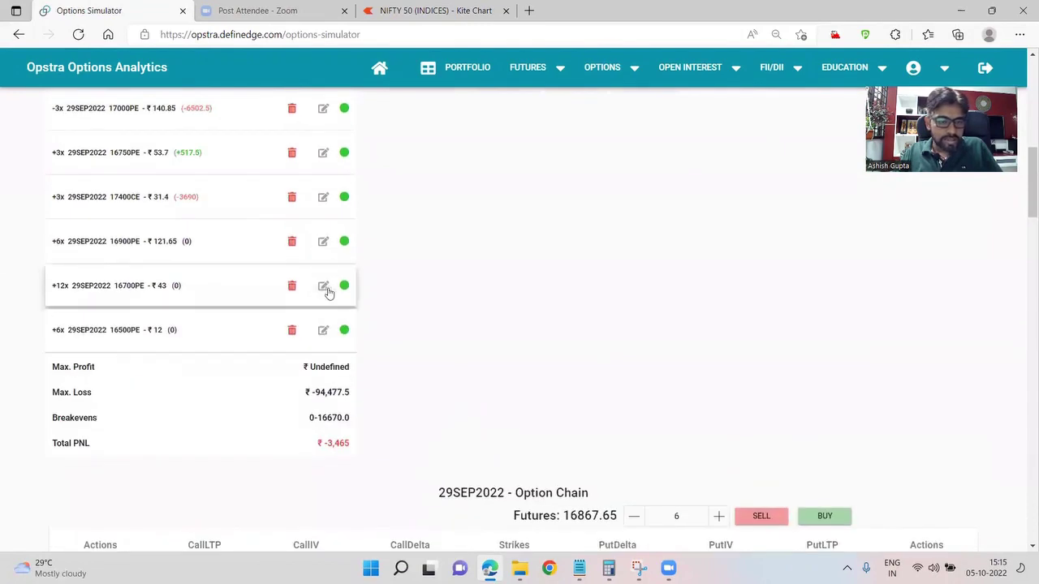
{"action": "left_click", "coordinate": [291, 287]}
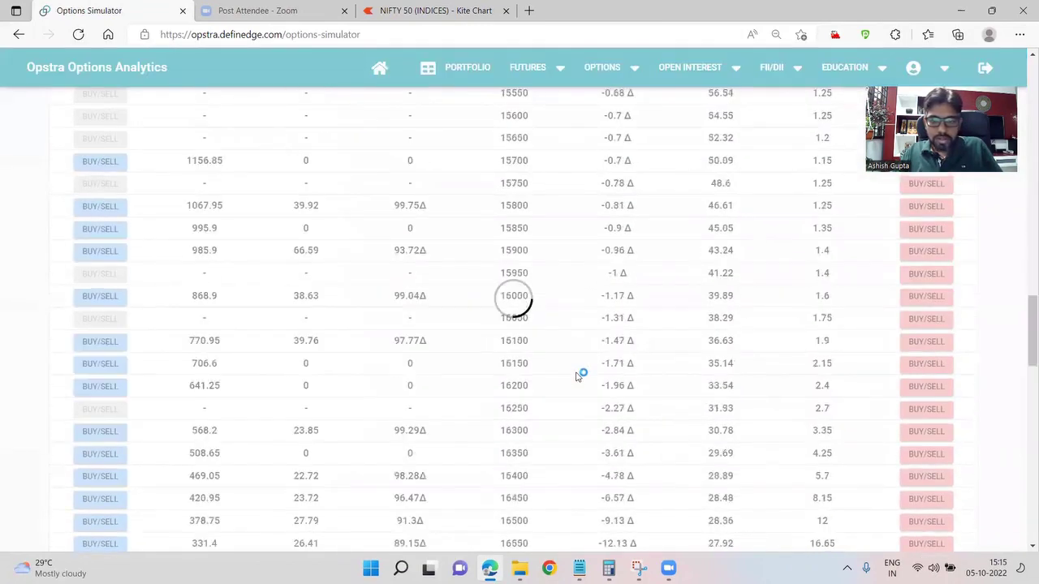
{"action": "scroll", "coordinate": [577, 376], "scroll_direction": "down", "scroll_amount": 3}
{"action": "scroll", "coordinate": [579, 374], "scroll_direction": "down", "scroll_amount": 1}
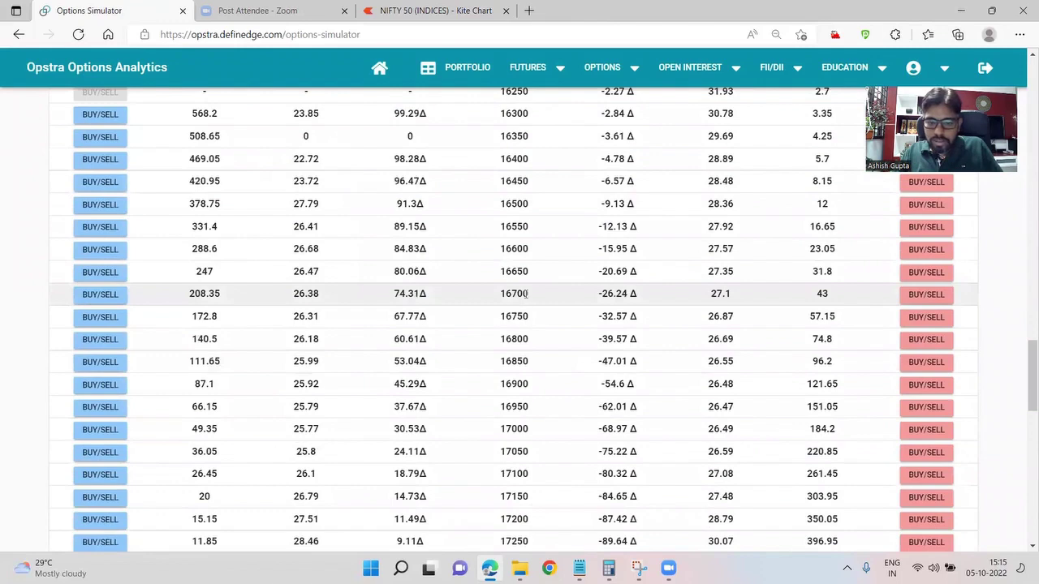
{"action": "left_click", "coordinate": [942, 295]}
{"action": "left_click", "coordinate": [399, 317]}
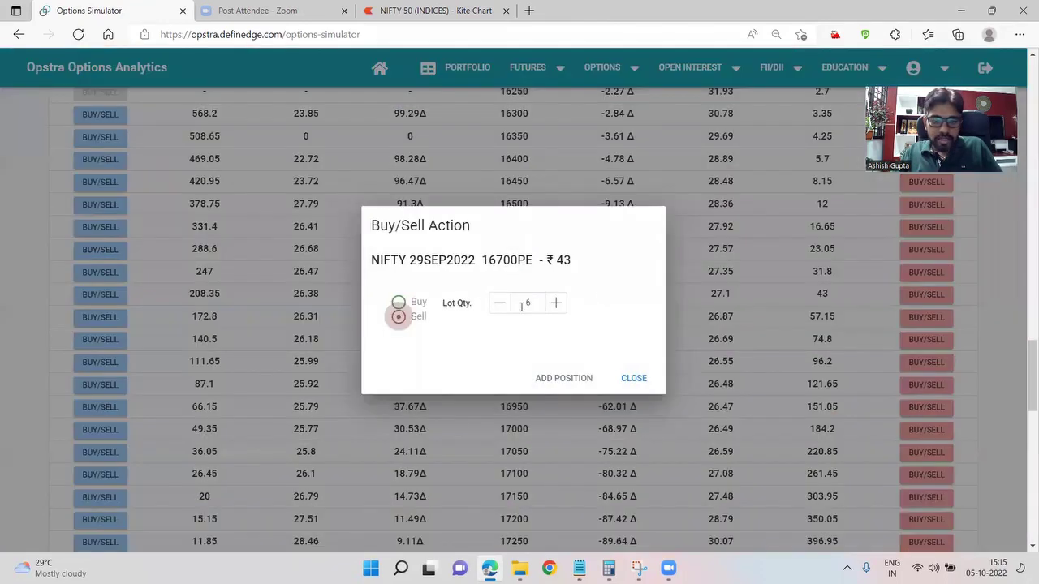
{"action": "key", "text": "Tab"}
{"action": "key", "text": "BackSpace"}
{"action": "left_click", "coordinate": [563, 378]}
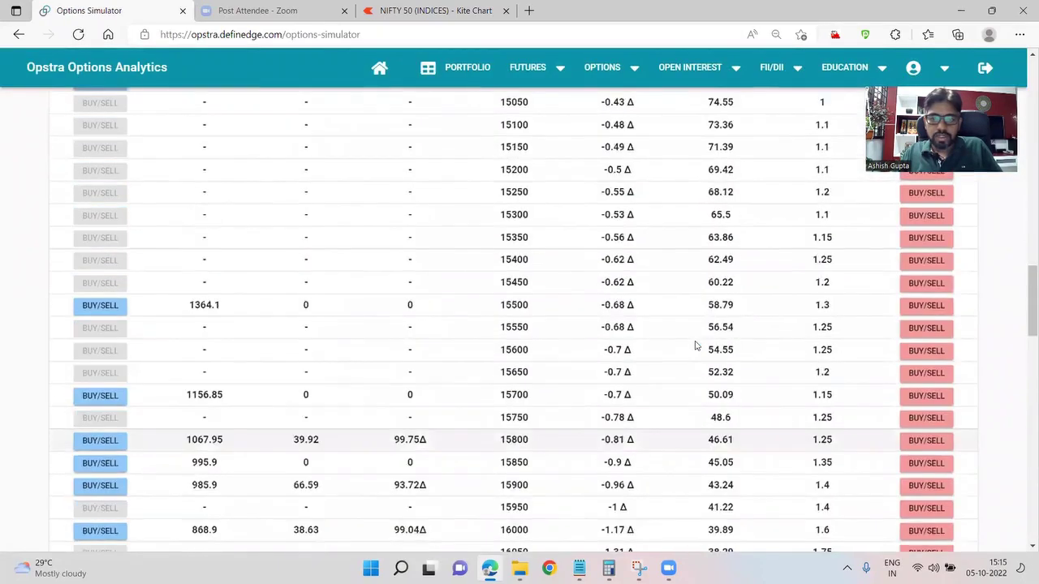
Examine the adjusted strategy's payoff chart, maximum profit and loss, and breakevens.
{"action": "mouse_move", "coordinate": [688, 262]}
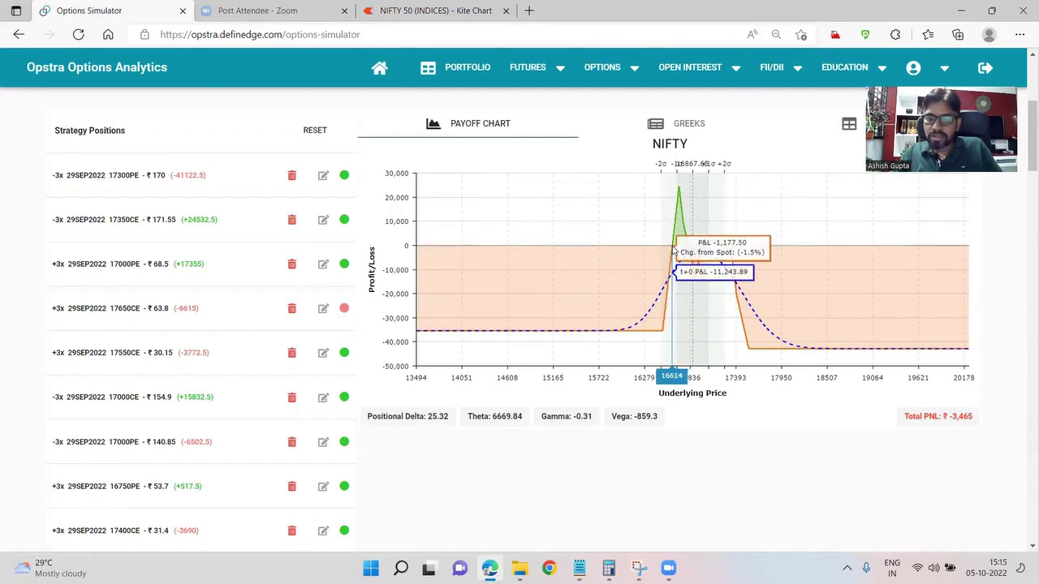
{"action": "scroll", "coordinate": [617, 464], "scroll_direction": "down", "scroll_amount": 4}
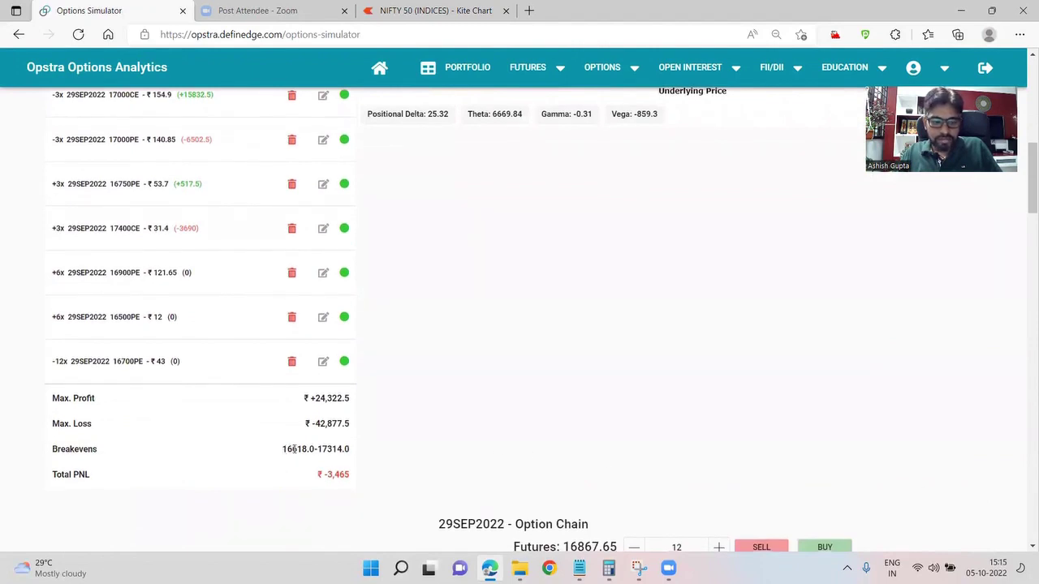
{"action": "triple_click", "coordinate": [294, 449]}
{"action": "left_click", "coordinate": [581, 445]}
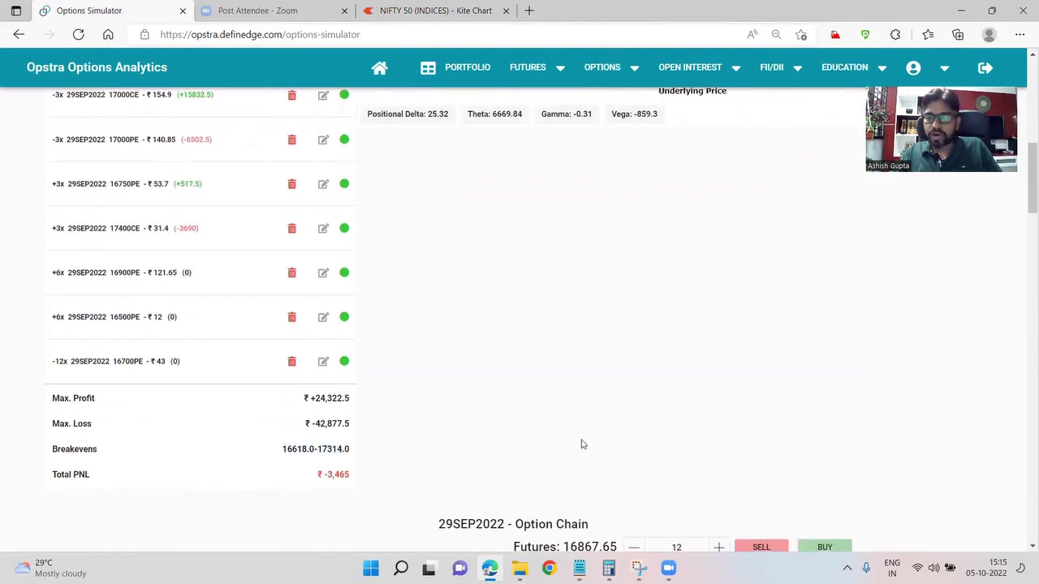
{"action": "scroll", "coordinate": [689, 432], "scroll_direction": "up", "scroll_amount": 6}
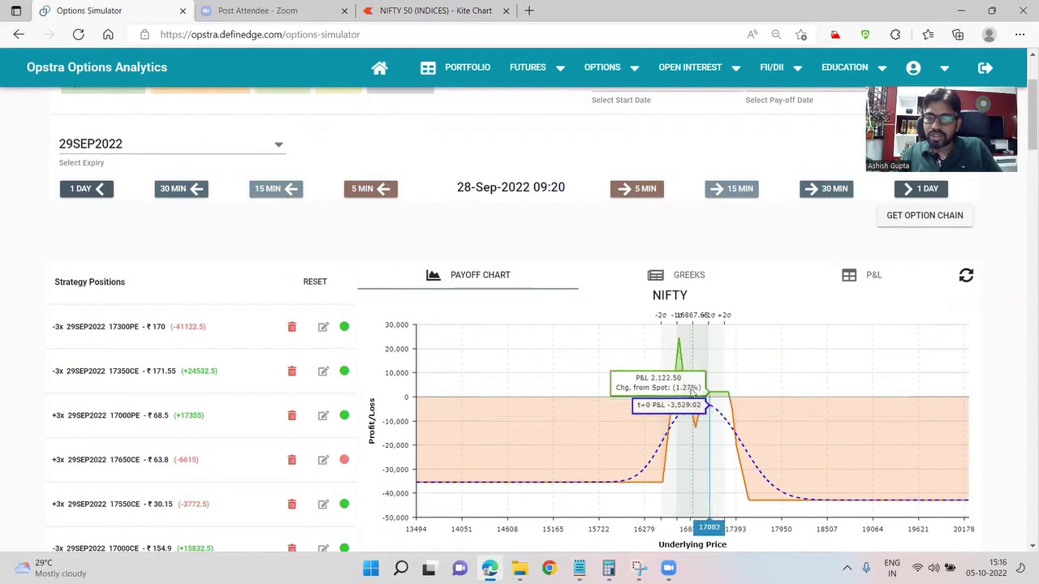
Delete the 16500PE buy position and the 16700PE sell position from the strategy.
{"action": "scroll", "coordinate": [309, 425], "scroll_direction": "down", "scroll_amount": 6}
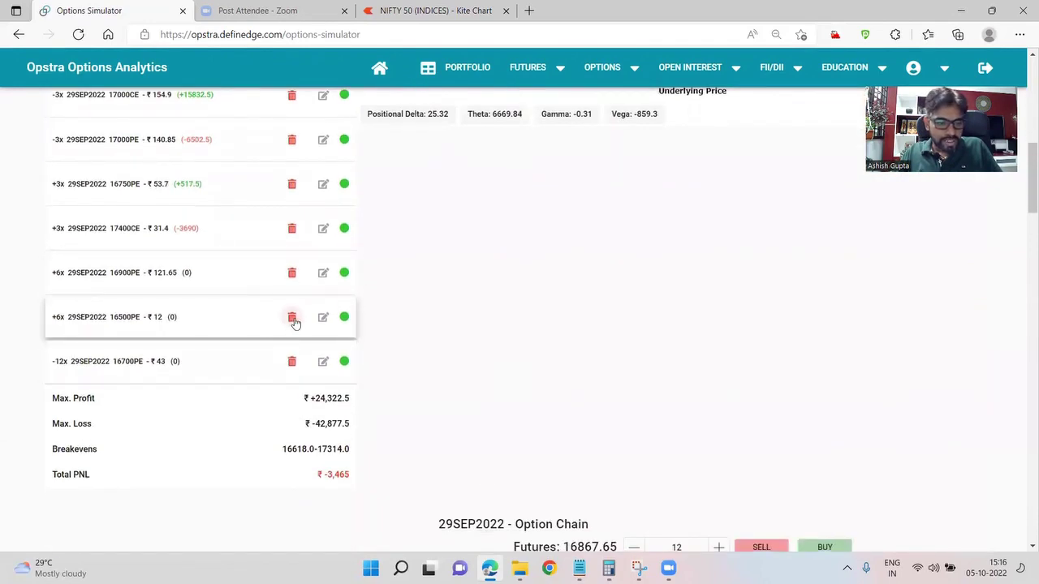
{"action": "left_click", "coordinate": [293, 319]}
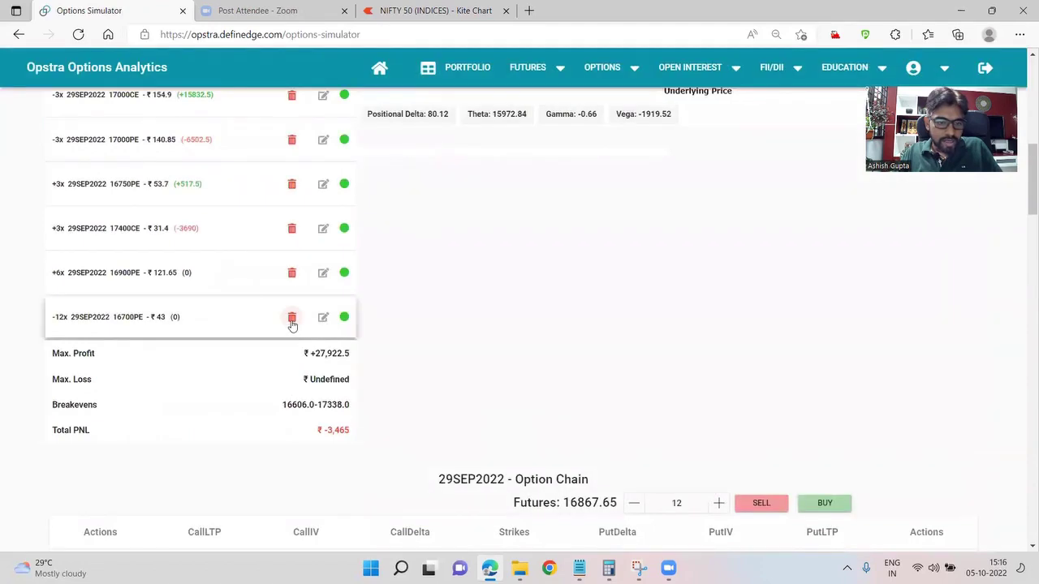
{"action": "left_click", "coordinate": [293, 325]}
Add a sell position of 12 lots of the 29SEP2022 16750PE at 57.15.
{"action": "scroll", "coordinate": [673, 406], "scroll_direction": "down", "scroll_amount": 10}
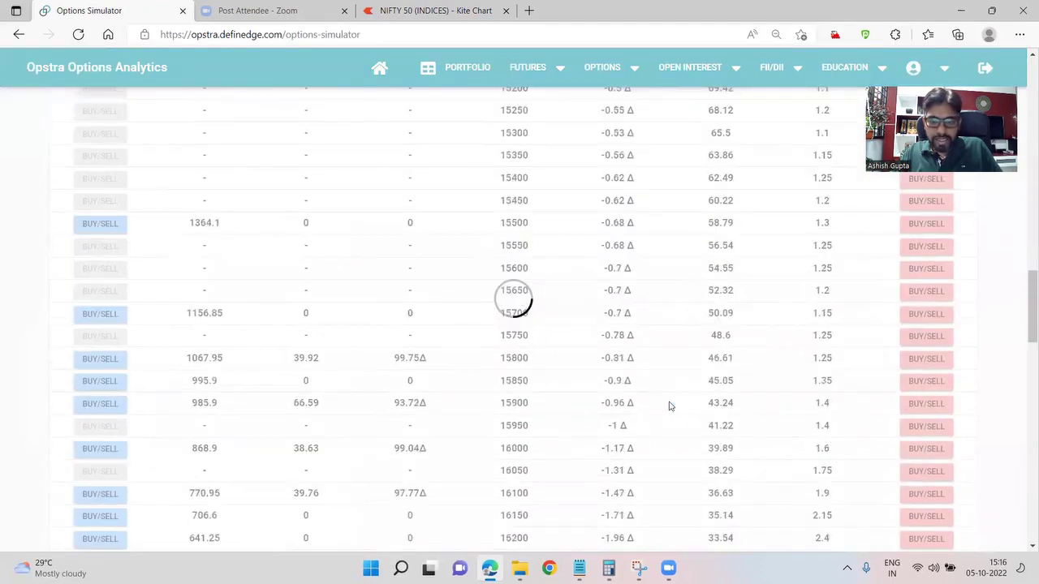
{"action": "scroll", "coordinate": [669, 405], "scroll_direction": "down", "scroll_amount": 5}
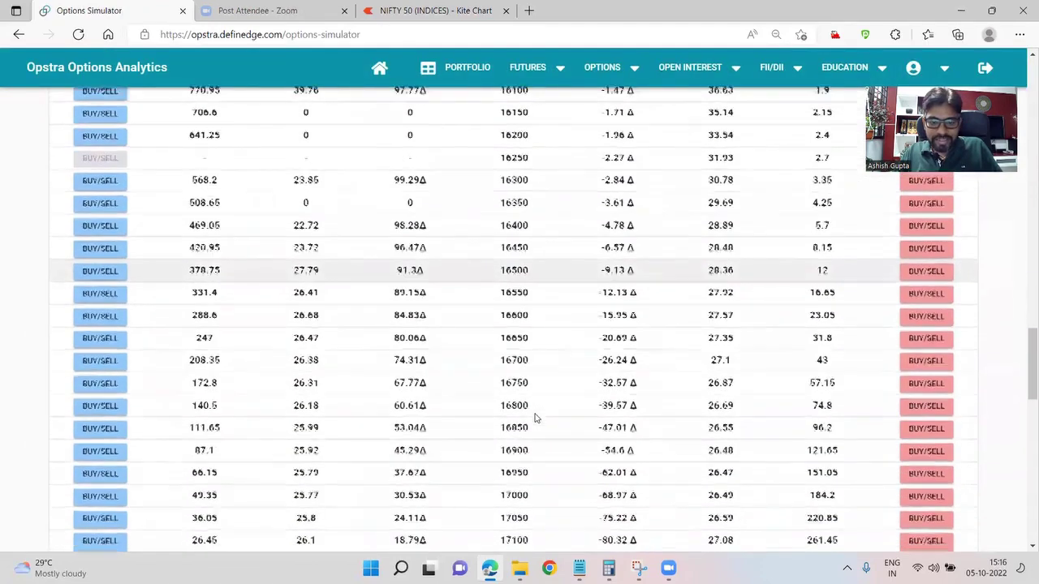
{"action": "left_click", "coordinate": [925, 379]}
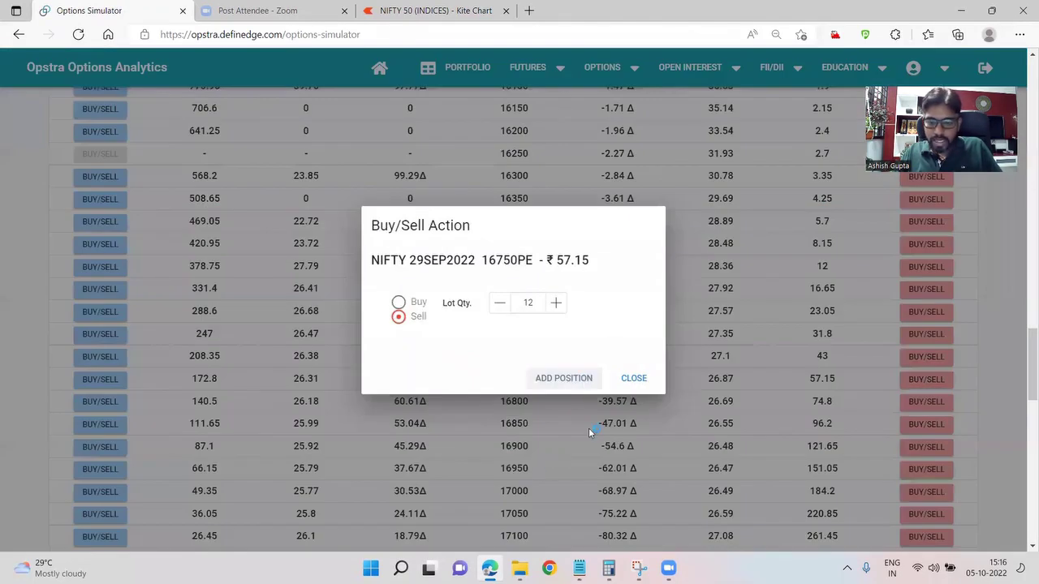
{"action": "left_click", "coordinate": [563, 378]}
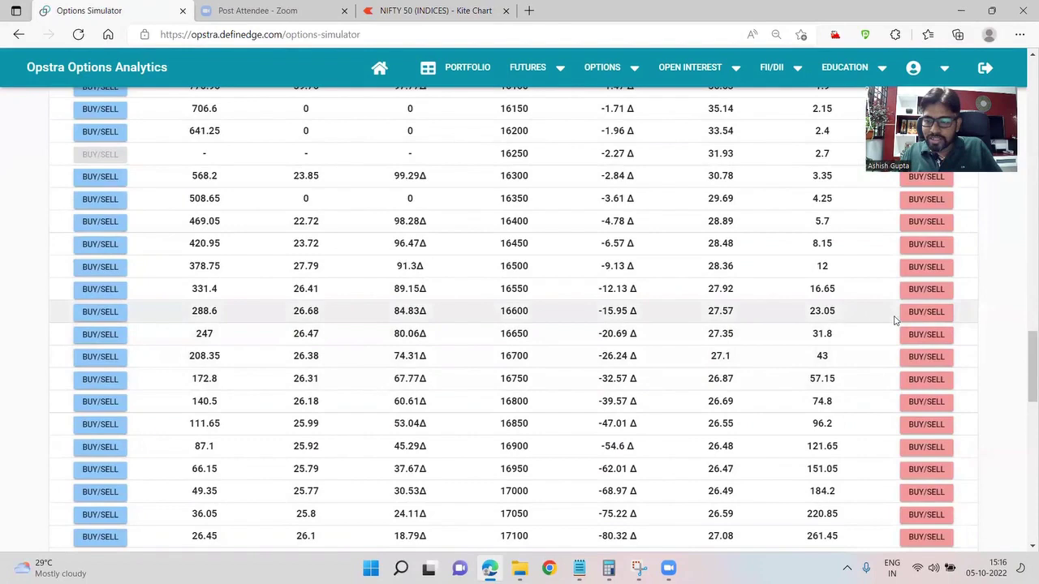
Add a buy position of 6 lots of the 29SEP2022 16600PE at 23.05.
{"action": "left_click", "coordinate": [925, 311]}
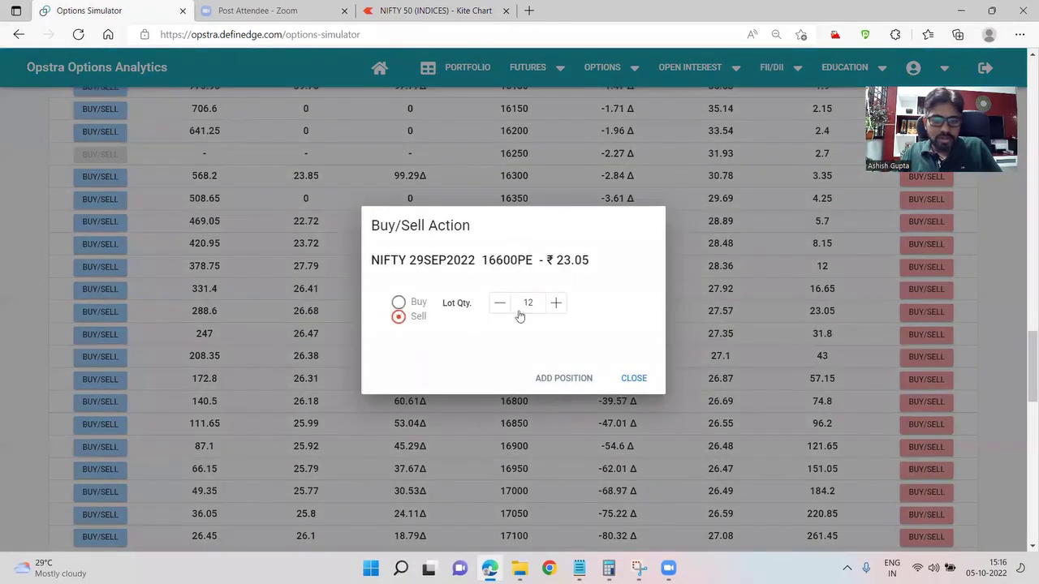
{"action": "left_click", "coordinate": [402, 305]}
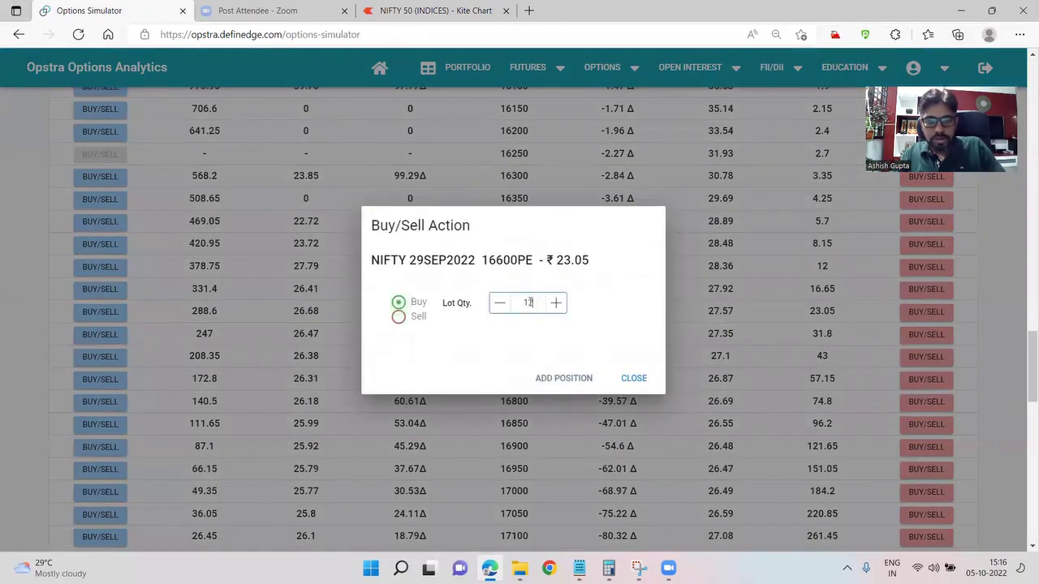
{"action": "left_click", "coordinate": [572, 377]}
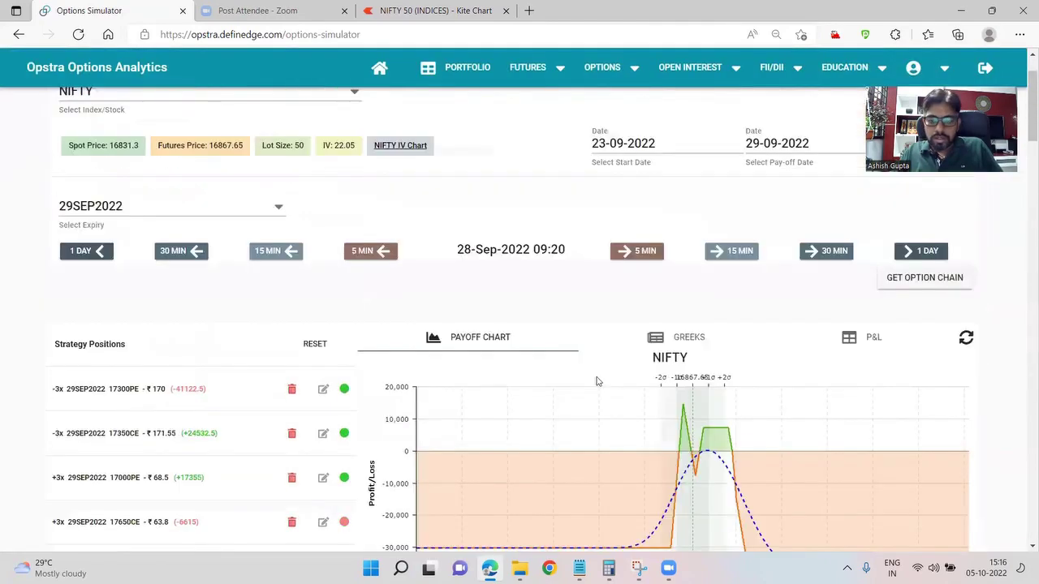
Examine the payoff chart, breakevens and maximum profit and loss of the strategy with the 16900/16750/16600 put butterfly.
{"action": "scroll", "coordinate": [597, 382], "scroll_direction": "down", "scroll_amount": 3}
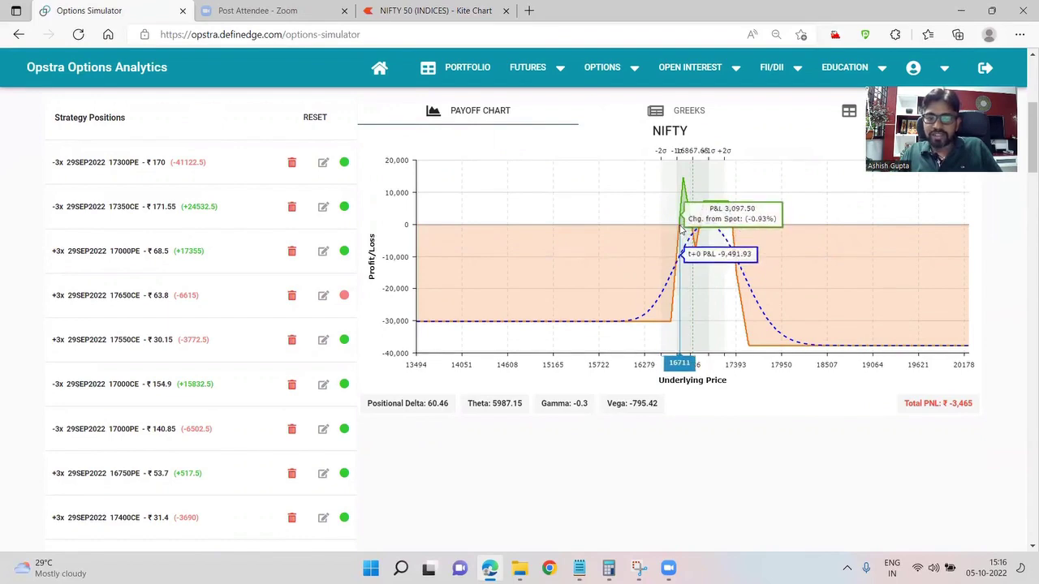
{"action": "scroll", "coordinate": [462, 347], "scroll_direction": "down", "scroll_amount": 7}
{"action": "triple_click", "coordinate": [316, 285]}
{"action": "left_click", "coordinate": [554, 277]}
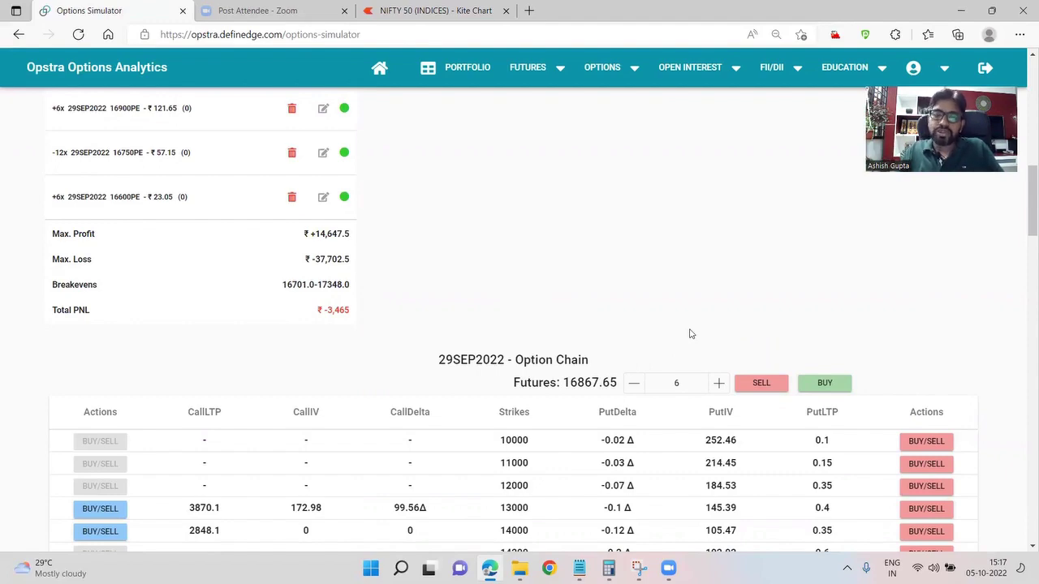
{"action": "scroll", "coordinate": [709, 350], "scroll_direction": "up", "scroll_amount": 3}
{"action": "scroll", "coordinate": [712, 333], "scroll_direction": "up", "scroll_amount": 5}
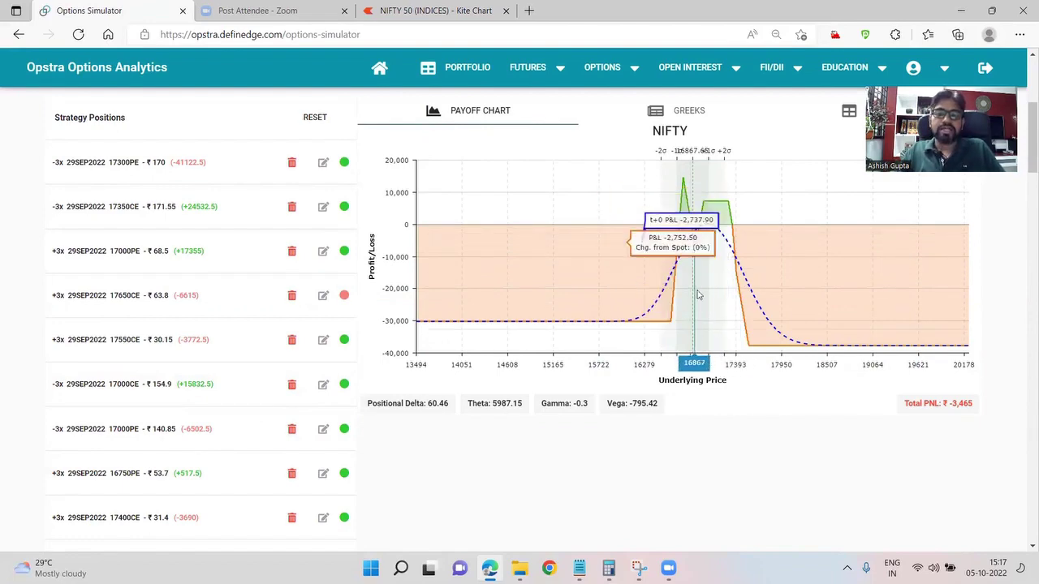
{"action": "scroll", "coordinate": [610, 373], "scroll_direction": "up", "scroll_amount": 4}
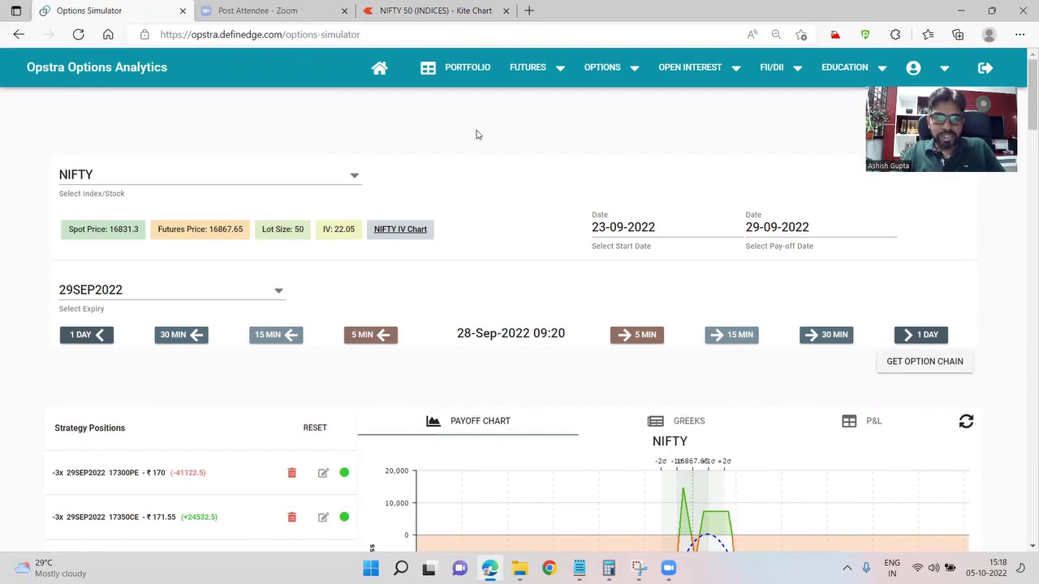
Switch to the NIFTY 50 Kite chart, set its interval to 1 day for the latest months, and open the system calendar.
{"action": "left_click", "coordinate": [430, 10]}
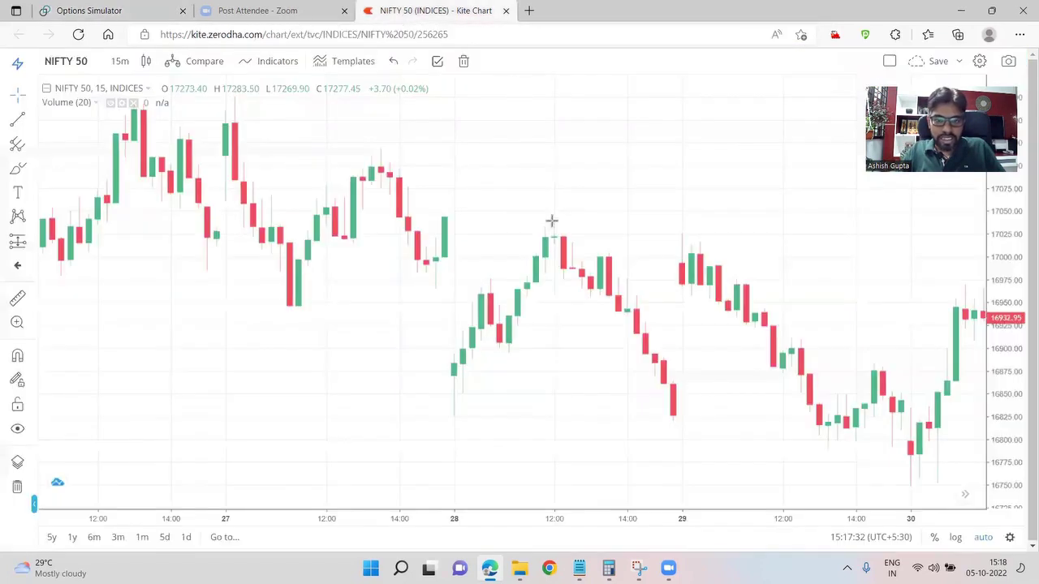
{"action": "left_click", "coordinate": [122, 62]}
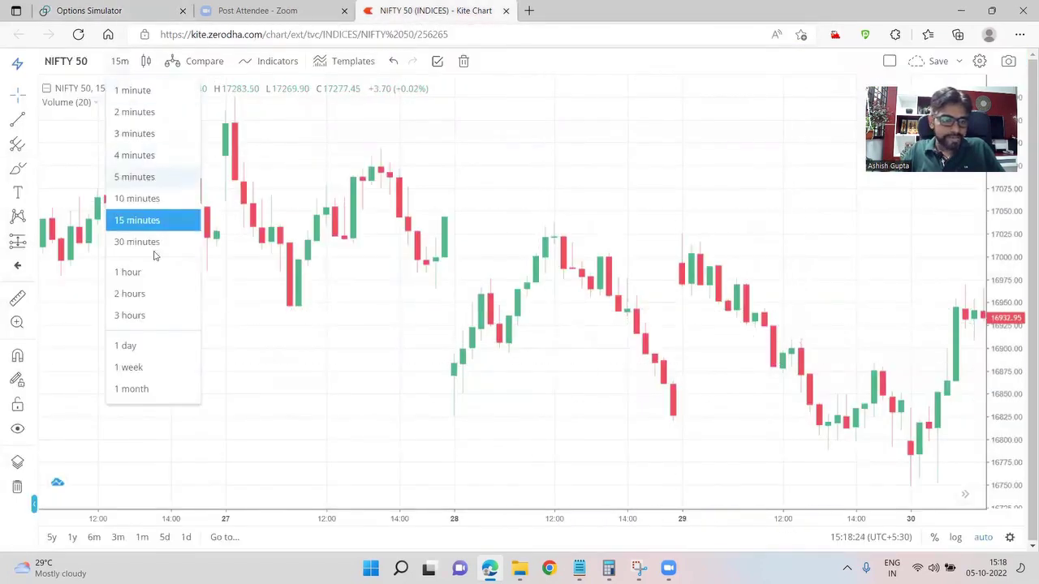
{"action": "left_click", "coordinate": [146, 343]}
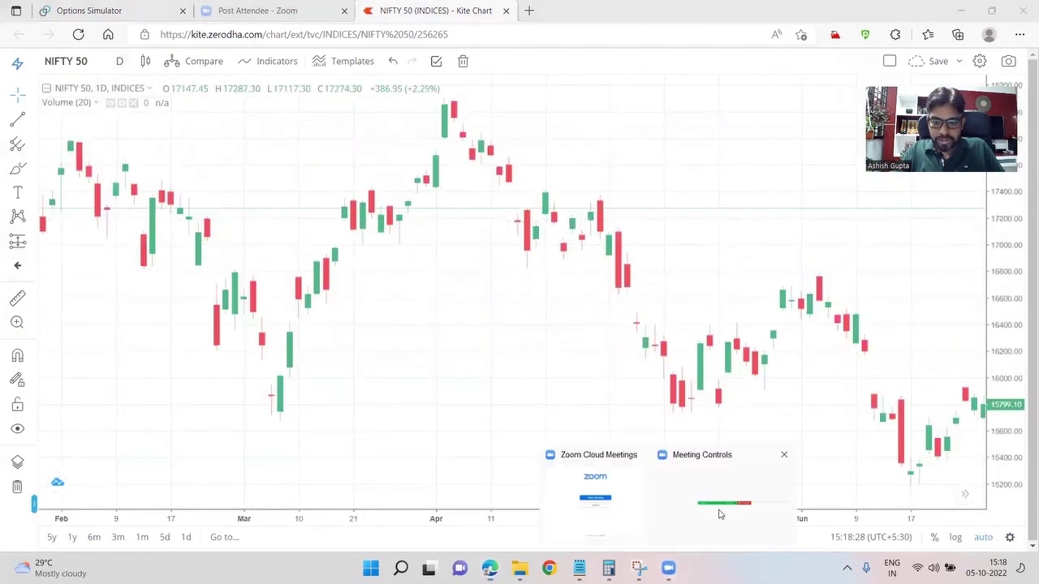
{"action": "mouse_move", "coordinate": [668, 567]}
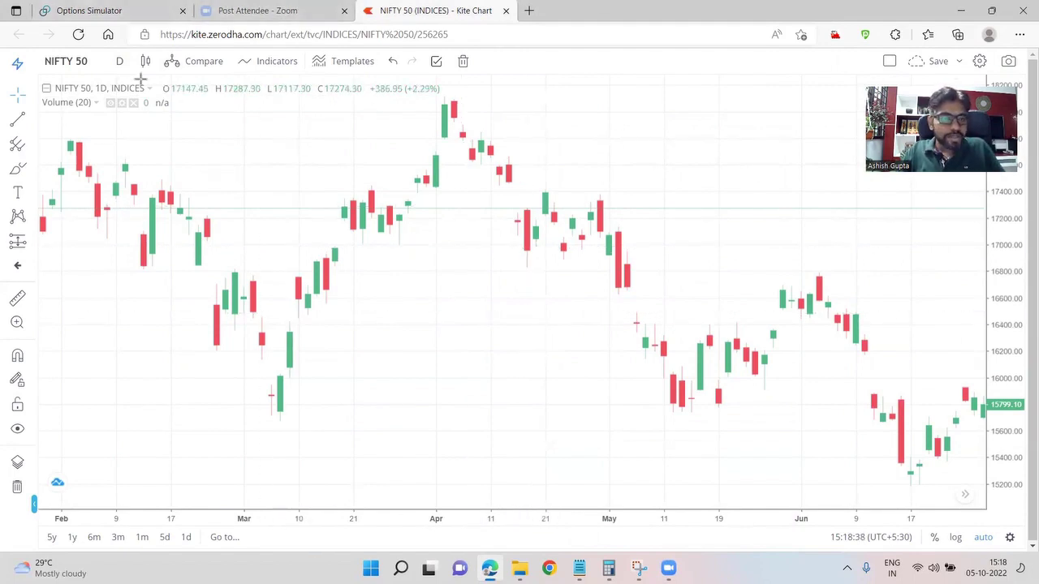
{"action": "left_click_drag", "start_coordinate": [699, 311], "coordinate": [146, 280]}
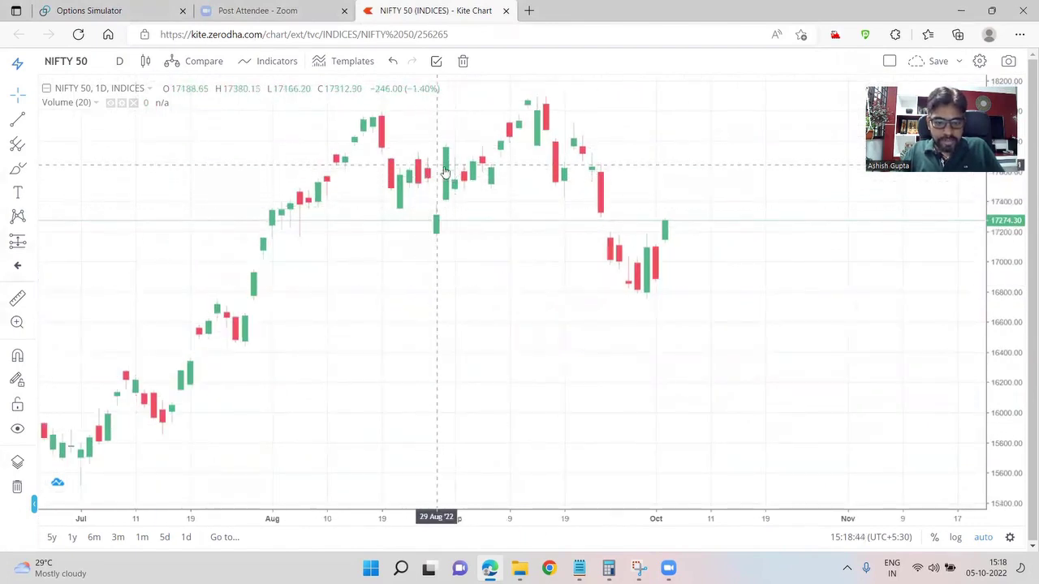
{"action": "key", "text": "super+alt+d"}
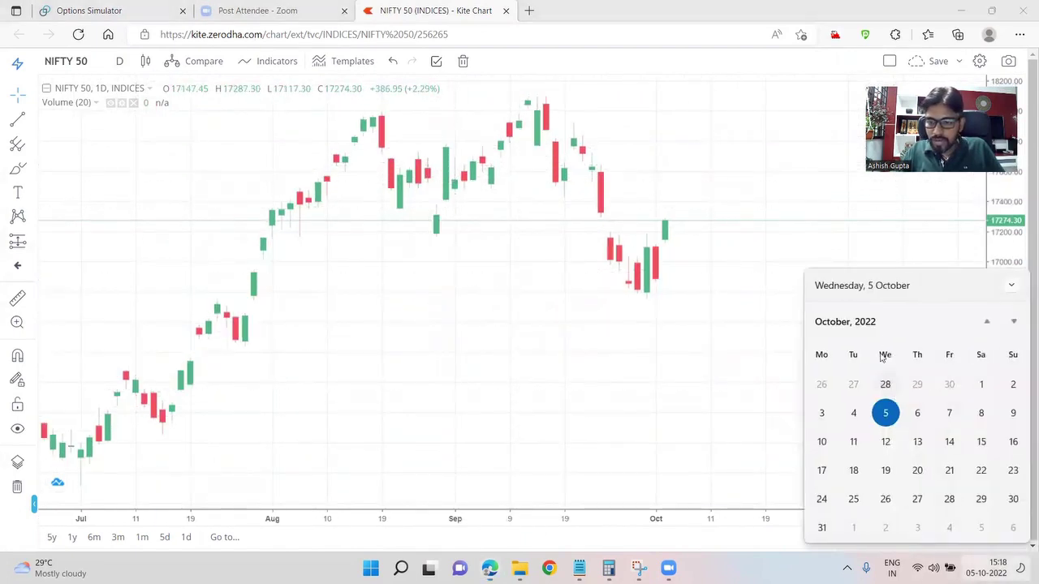
Check the September and August 2022 calendar months against the daily candles on the NIFTY 50 chart around 29 August.
{"action": "left_click", "coordinate": [983, 325]}
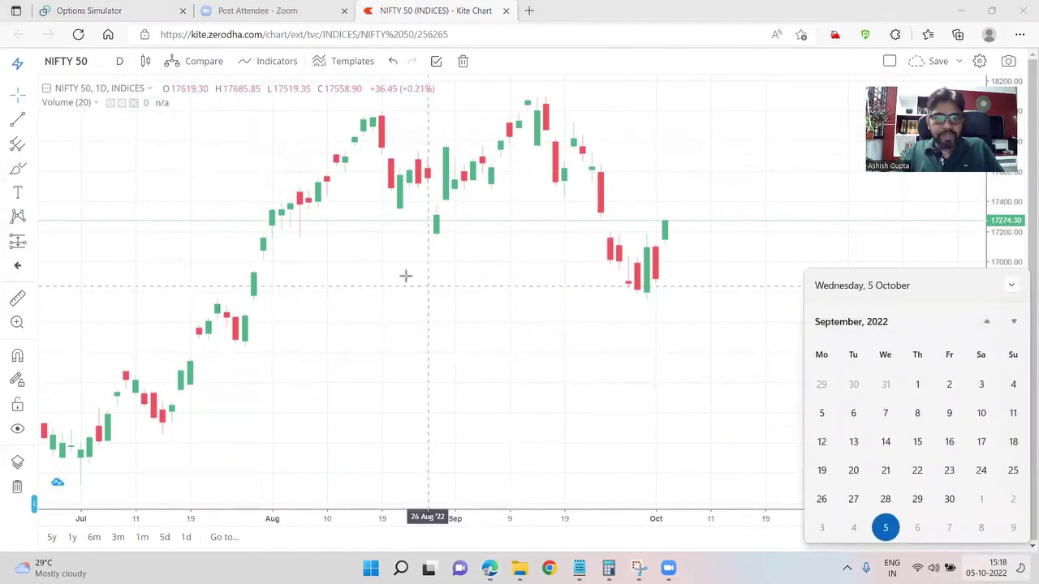
{"action": "left_click", "coordinate": [442, 219]}
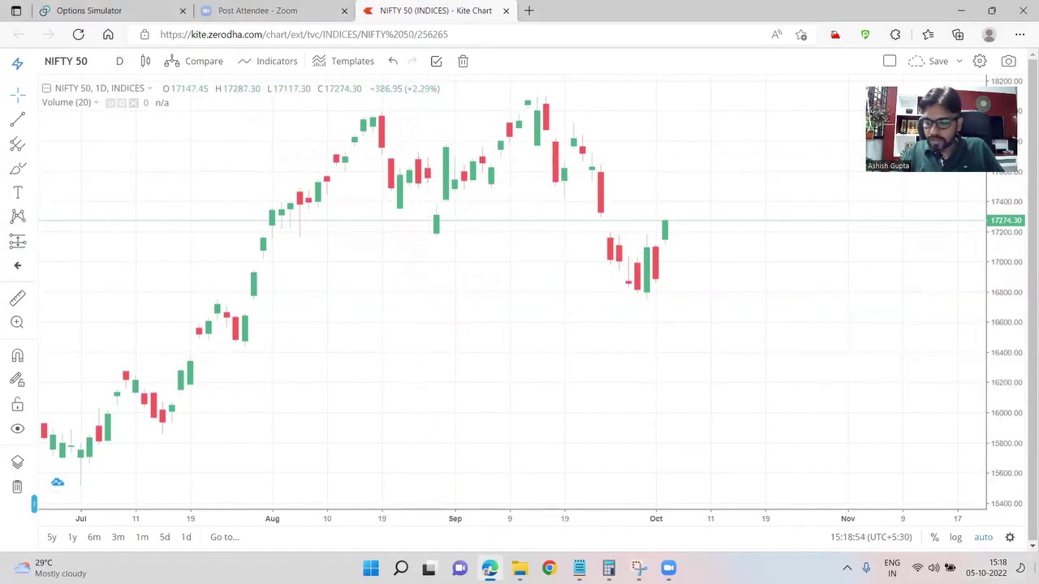
{"action": "left_click", "coordinate": [985, 567]}
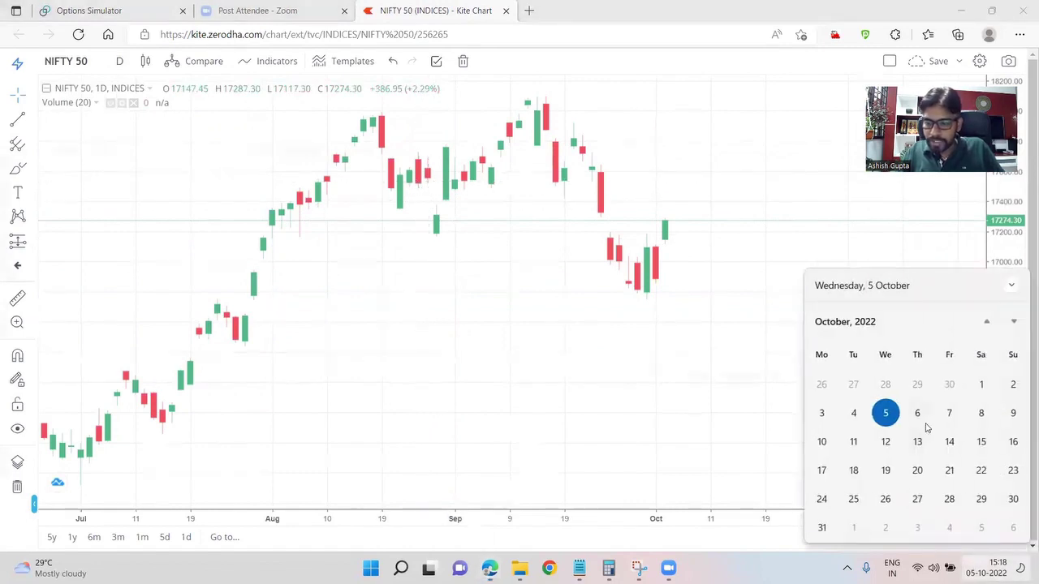
{"action": "left_click", "coordinate": [986, 323]}
{"action": "left_click", "coordinate": [985, 323]}
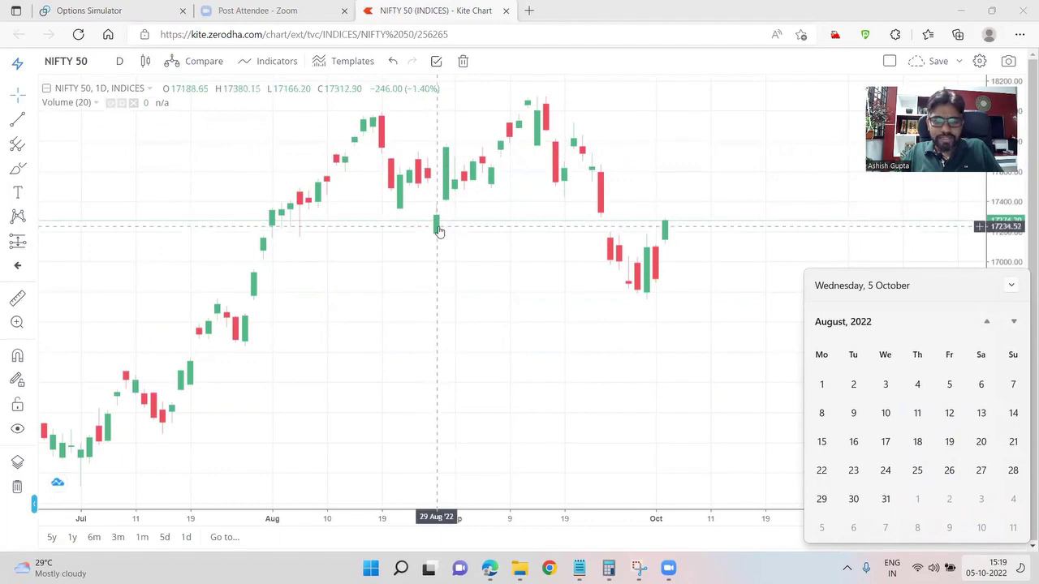
{"action": "left_click", "coordinate": [466, 228]}
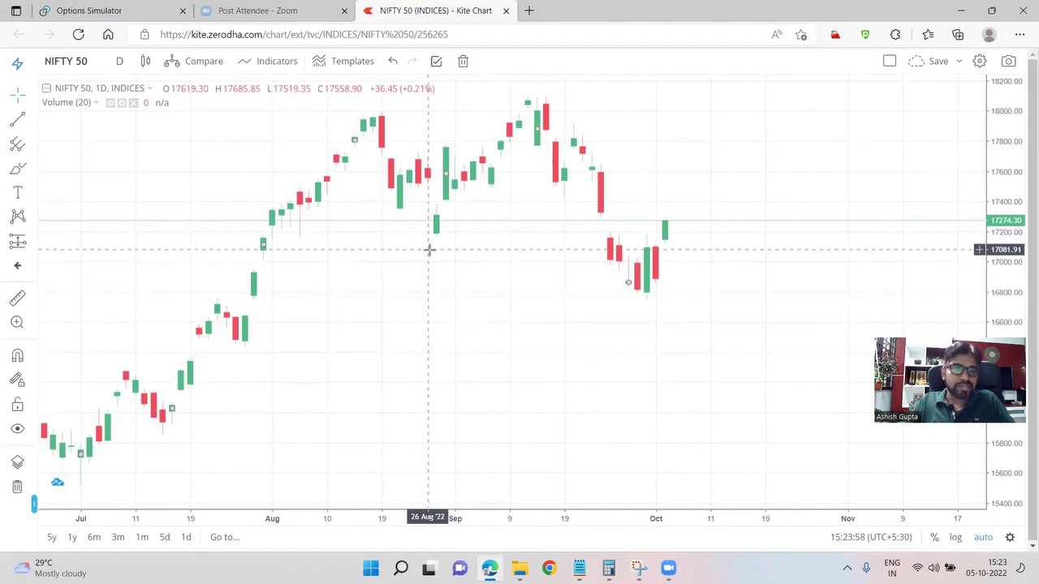
Switch back to the Opstra Options Simulator and review the 28-Sep-2022 strategy positions and payoff chart.
{"action": "left_click", "coordinate": [91, 11]}
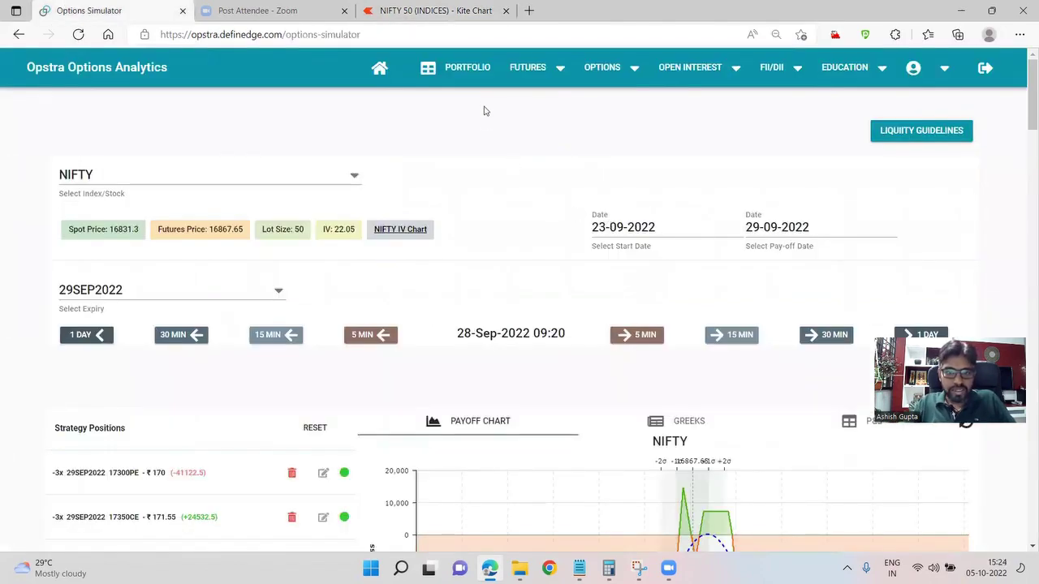
{"action": "scroll", "coordinate": [547, 343], "scroll_direction": "down", "scroll_amount": 2}
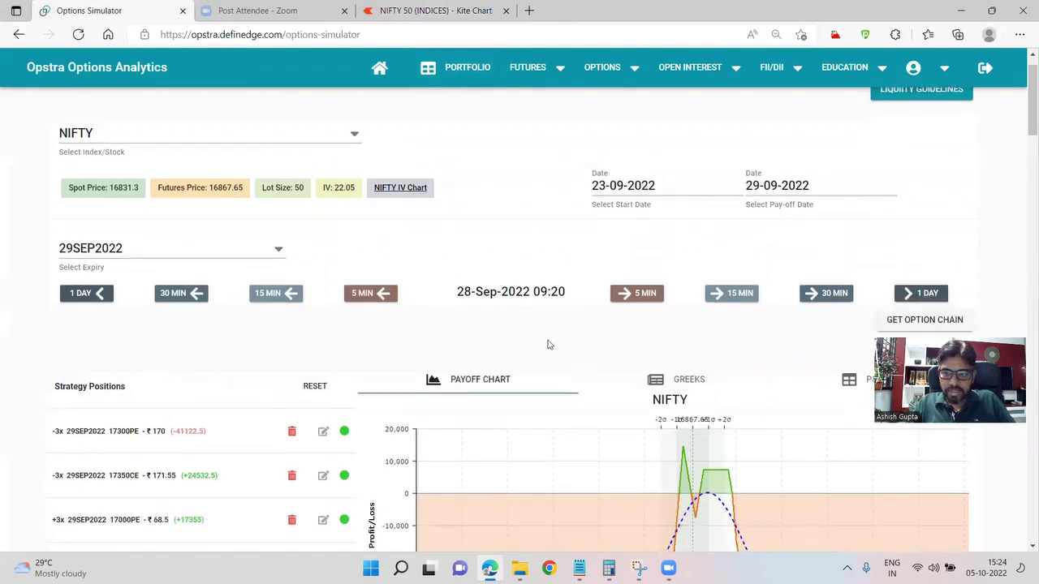
{"action": "scroll", "coordinate": [359, 399], "scroll_direction": "down", "scroll_amount": 4}
{"action": "scroll", "coordinate": [332, 285], "scroll_direction": "up", "scroll_amount": 4}
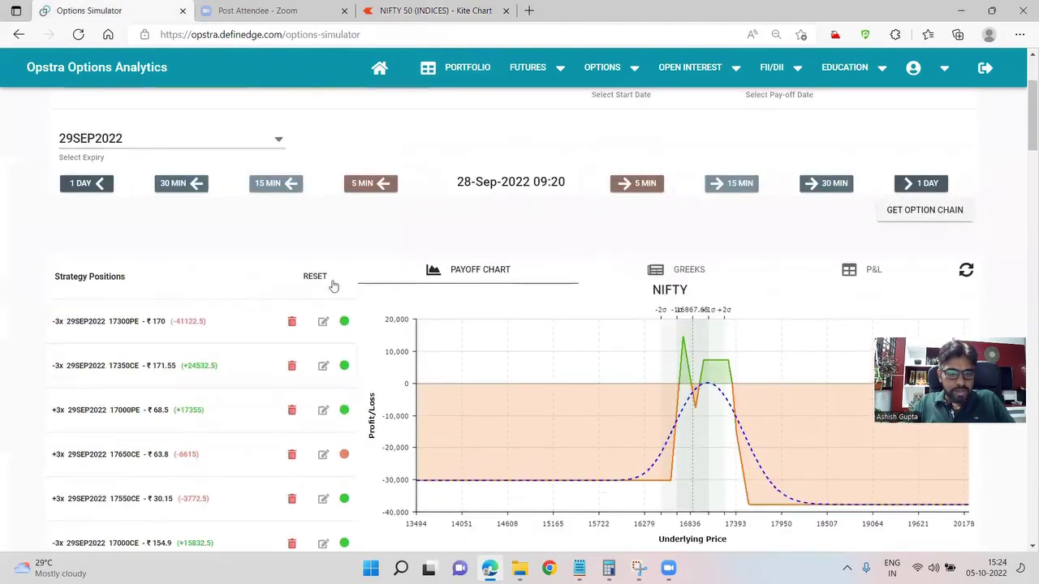
{"action": "scroll", "coordinate": [351, 237], "scroll_direction": "up", "scroll_amount": 3}
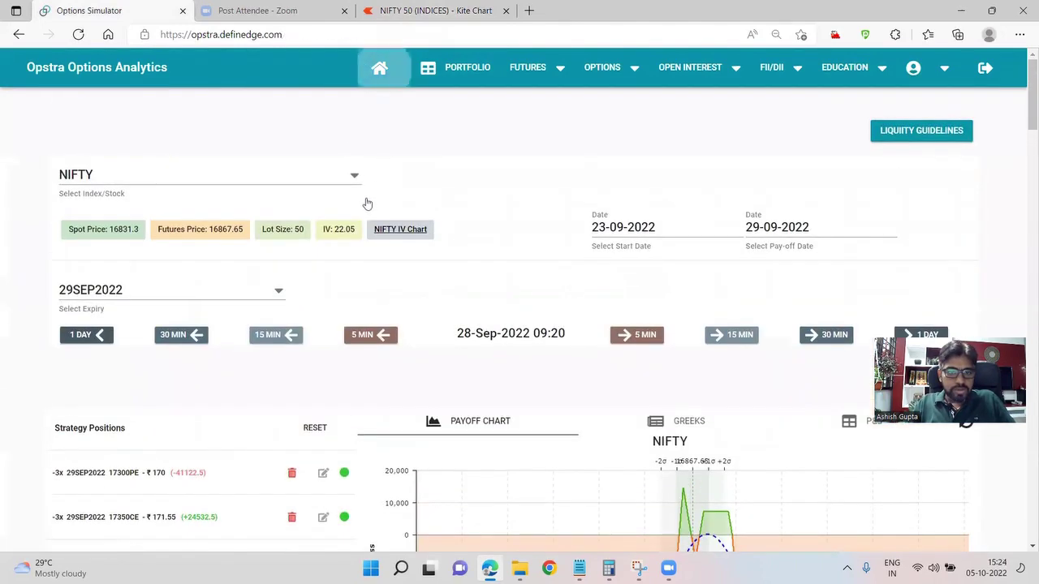
Open the Opstra Strategy Builder and add a one-lot NIFTY 27OCT2022 short iron fly with strikes 16750, 17350 and 17950.
{"action": "left_click", "coordinate": [379, 68]}
{"action": "left_click", "coordinate": [502, 348]}
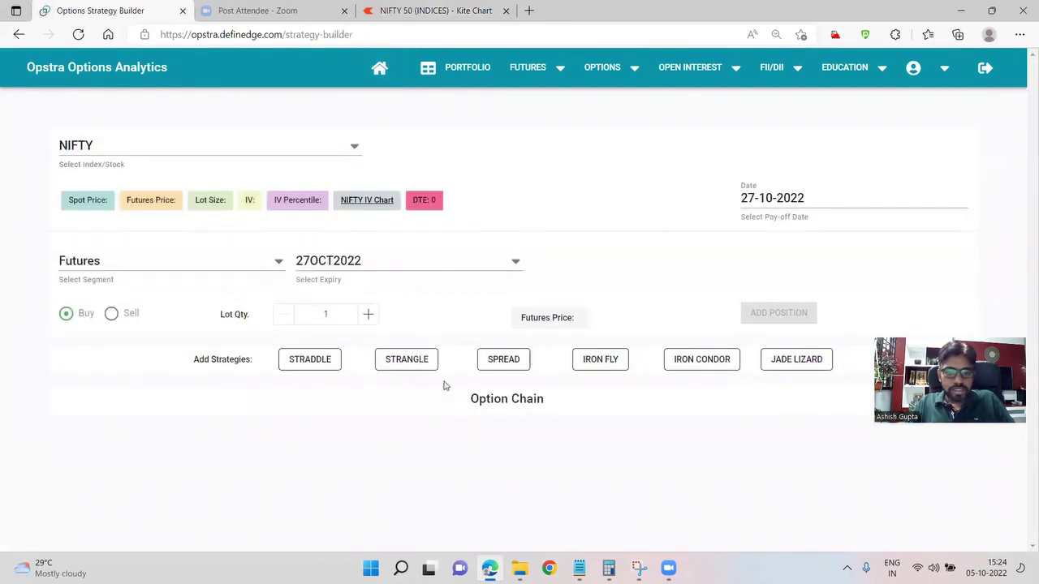
{"action": "left_click", "coordinate": [601, 364]}
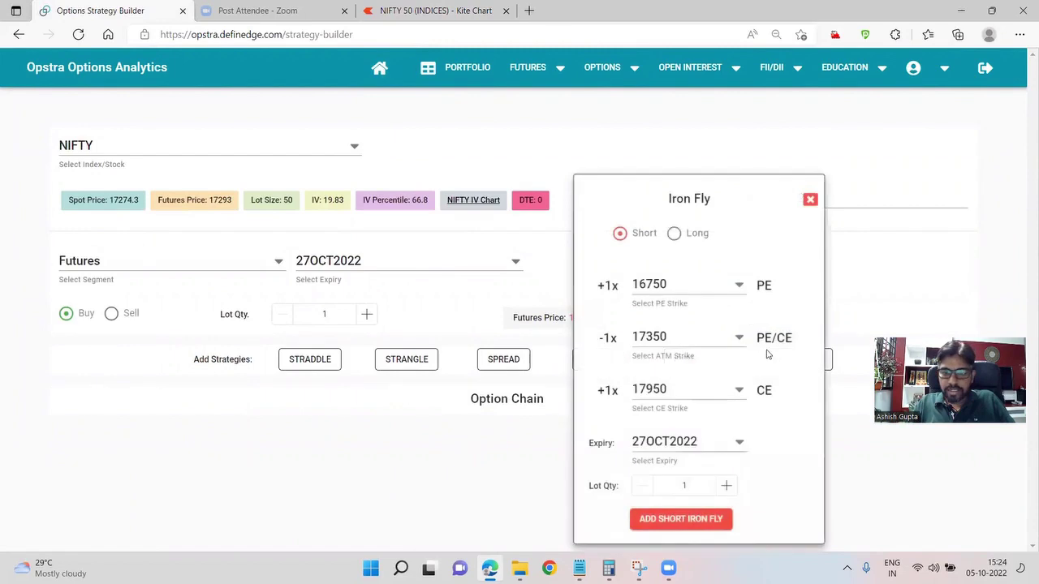
{"action": "left_click", "coordinate": [670, 519]}
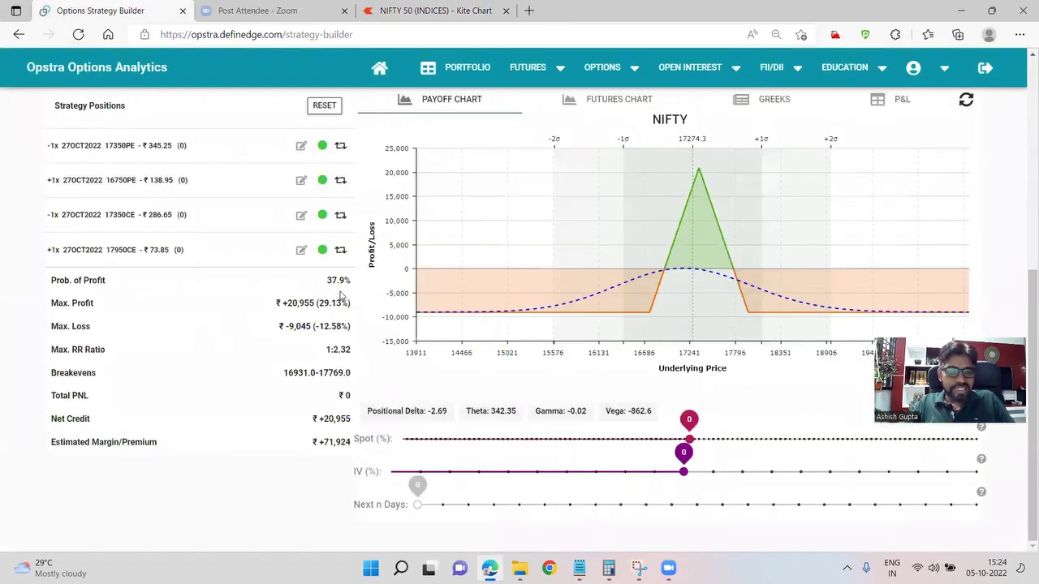
Examine the short iron fly's probability of profit and its profit and loss across the payoff chart.
{"action": "left_click_drag", "start_coordinate": [325, 282], "coordinate": [352, 283]}
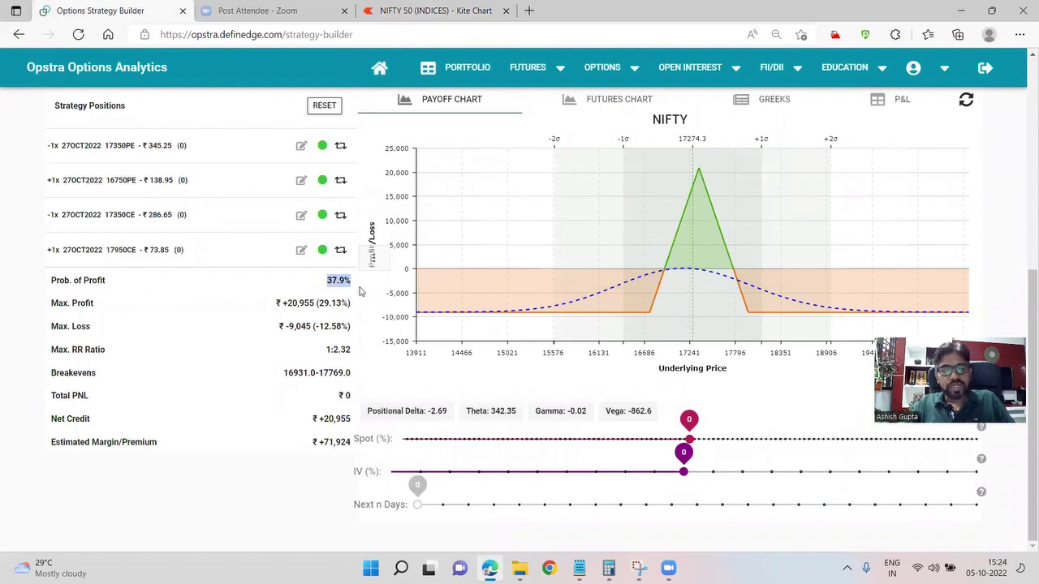
{"action": "left_click", "coordinate": [342, 284]}
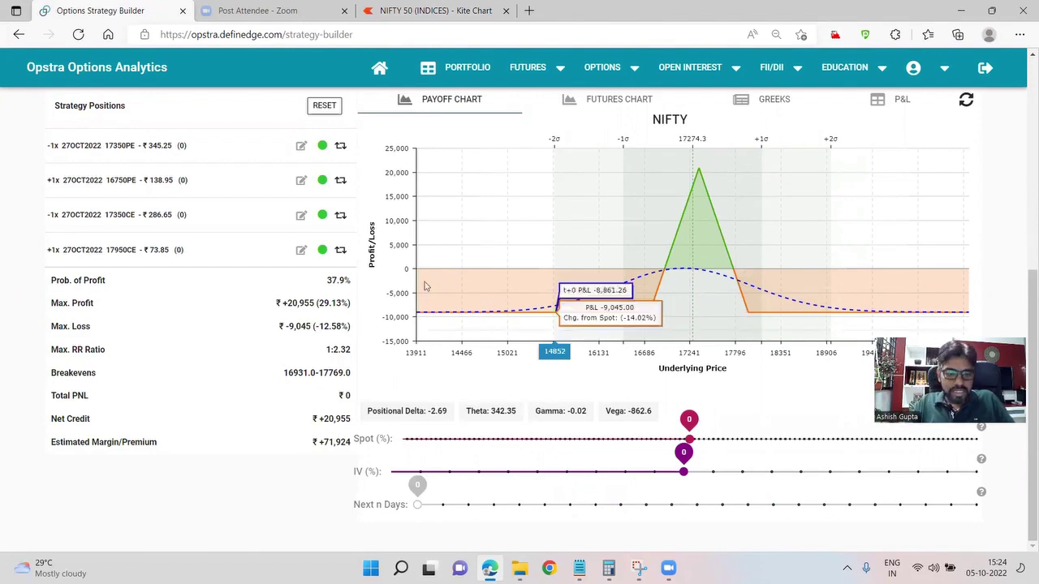
{"action": "double_click", "coordinate": [329, 280]}
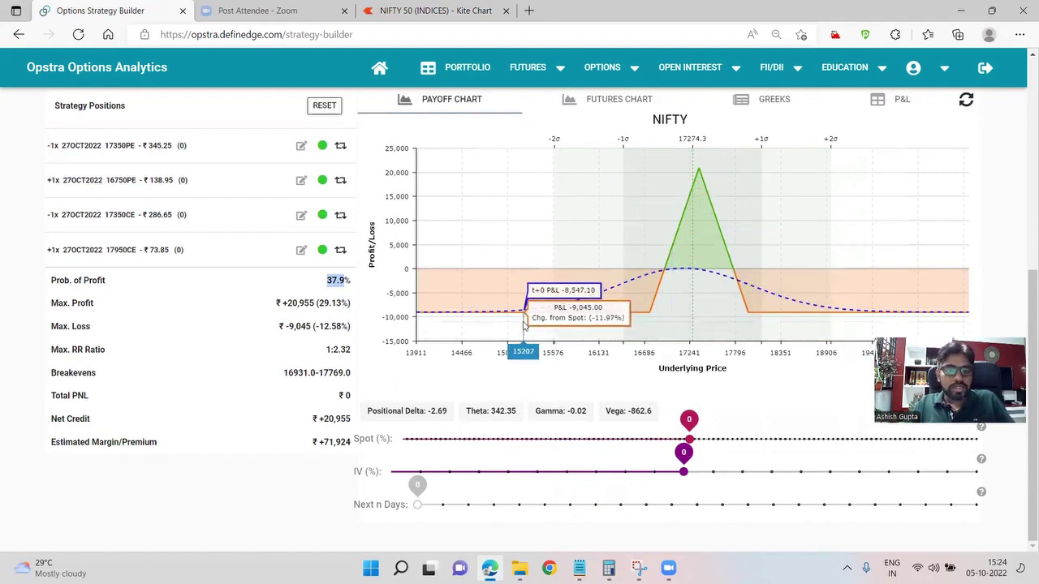
{"action": "left_click", "coordinate": [430, 297]}
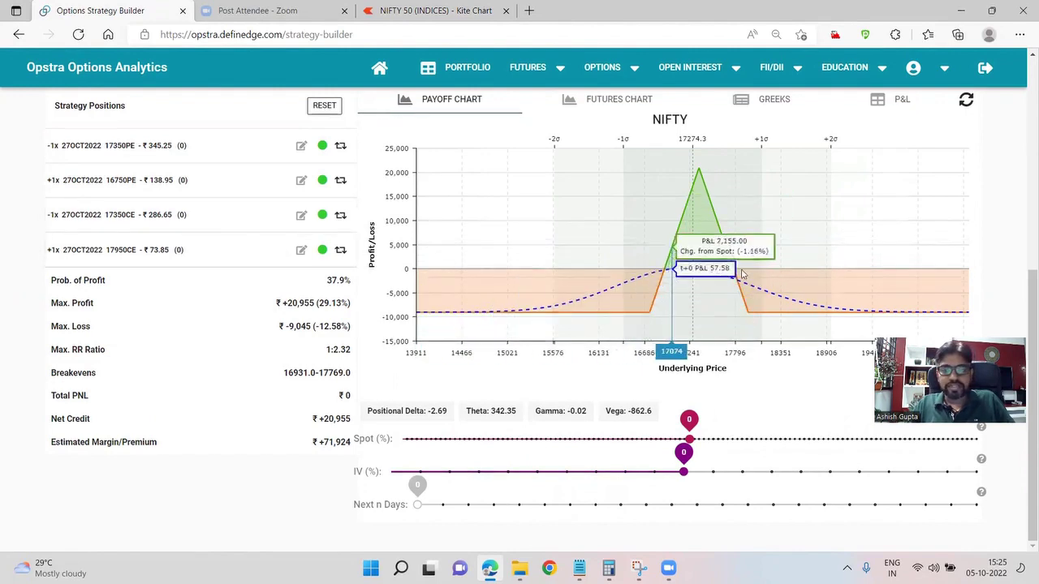
{"action": "scroll", "coordinate": [740, 272], "scroll_direction": "up", "scroll_amount": 4}
{"action": "scroll", "coordinate": [740, 272], "scroll_direction": "up", "scroll_amount": 1}
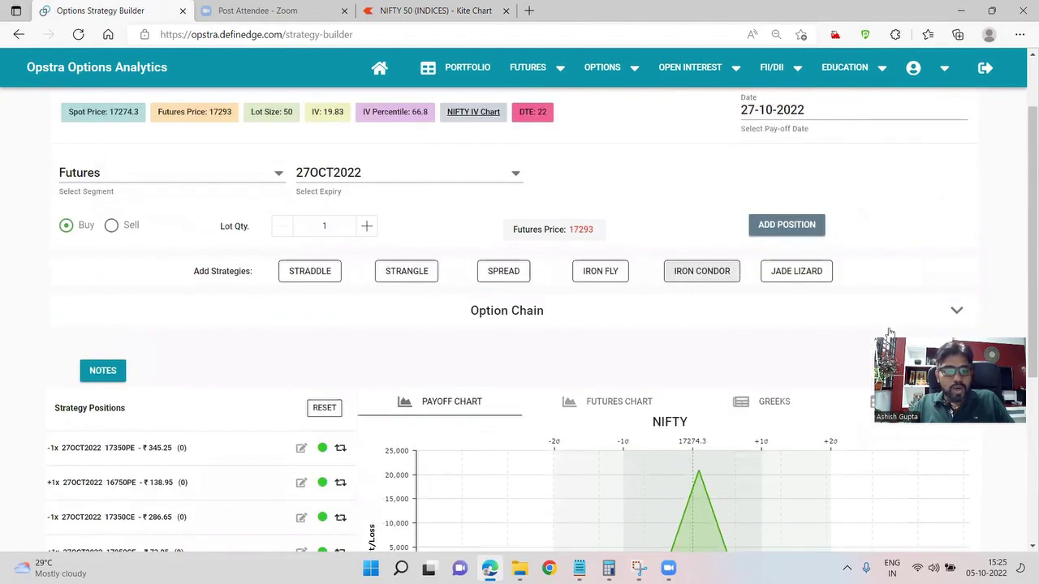